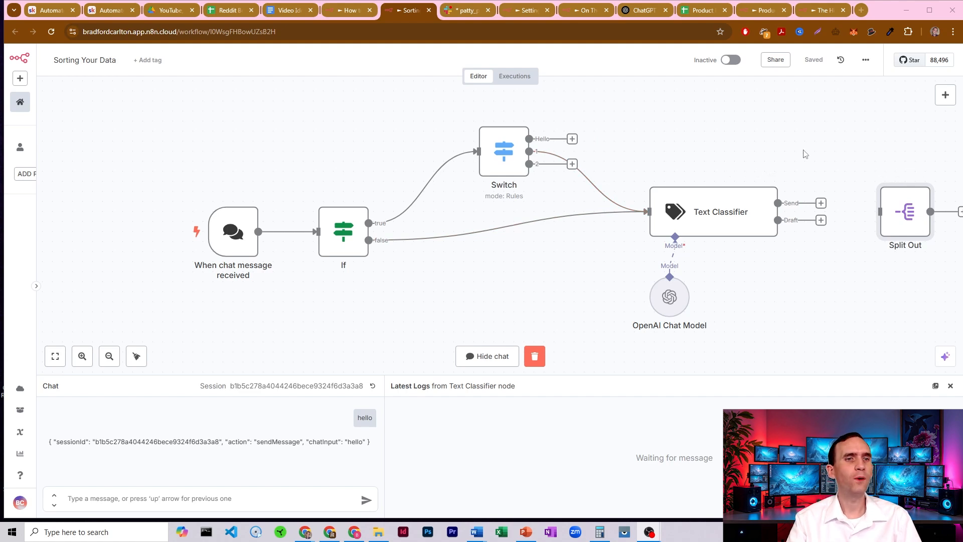
pyautogui.click(348, 239)
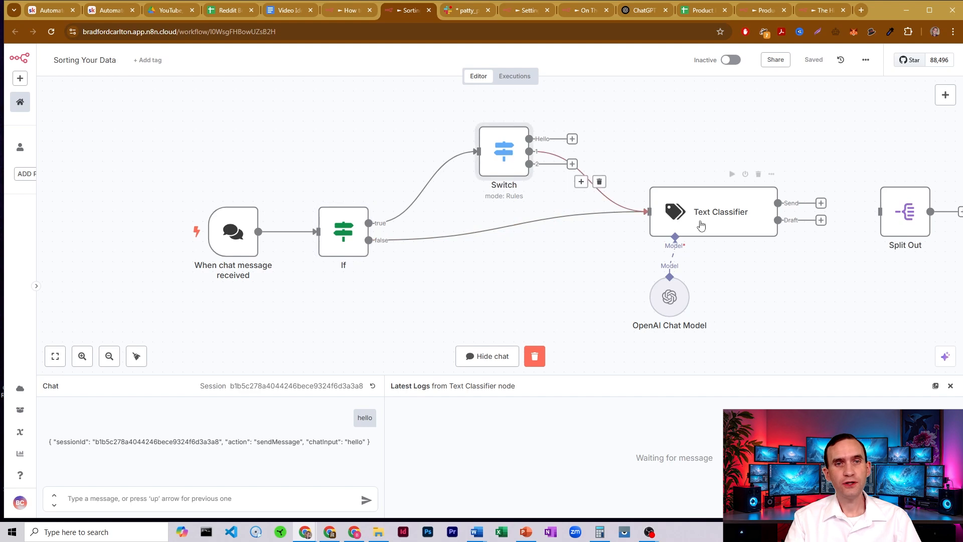
pyautogui.click(722, 214)
pyautogui.click(806, 140)
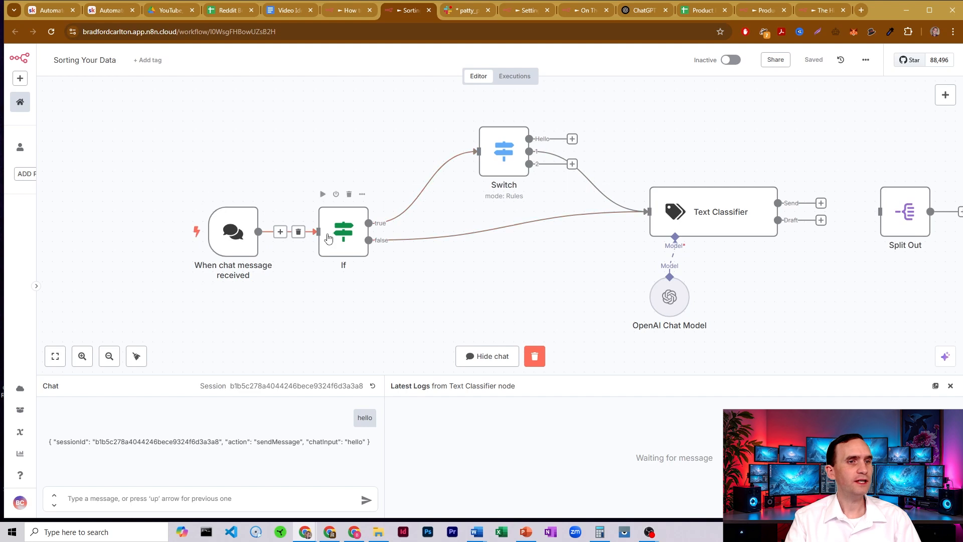
# Set the If node's condition operator to the string comparison "is equal to" and return to the canvas.
pyautogui.doubleClick(350, 230)
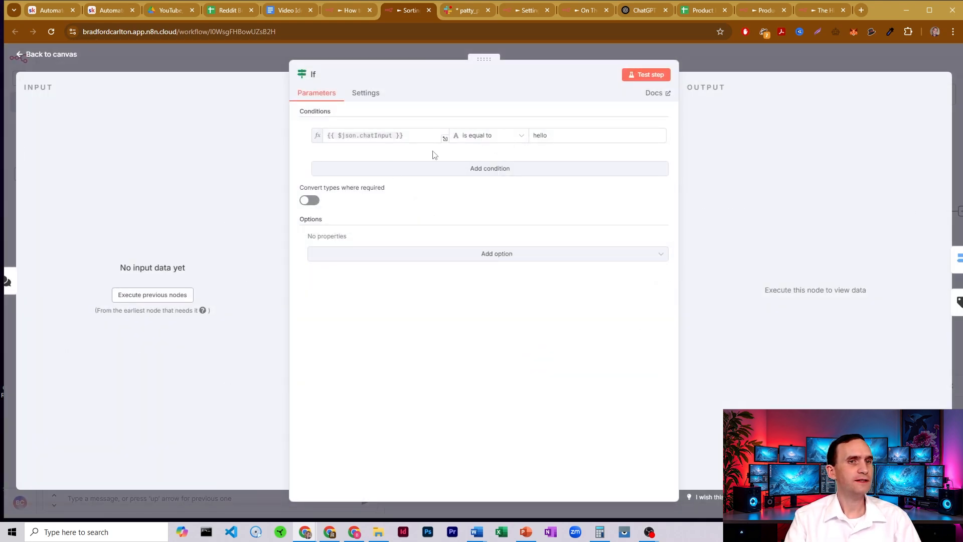
pyautogui.click(509, 136)
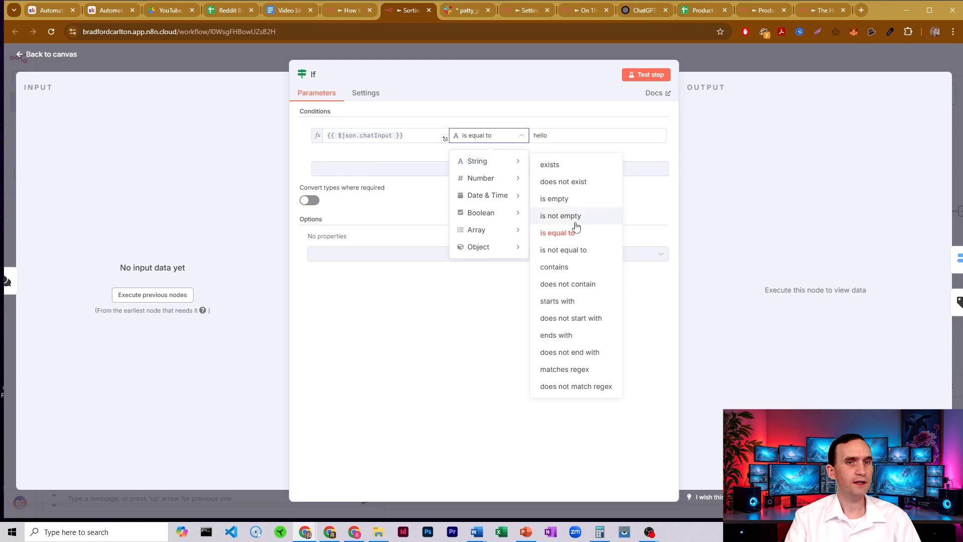
pyautogui.click(562, 234)
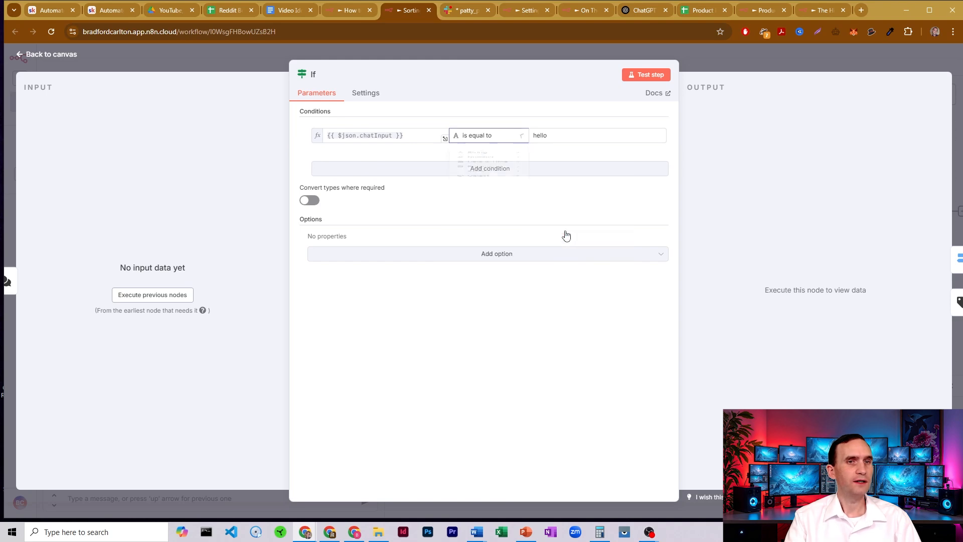
pyautogui.click(718, 59)
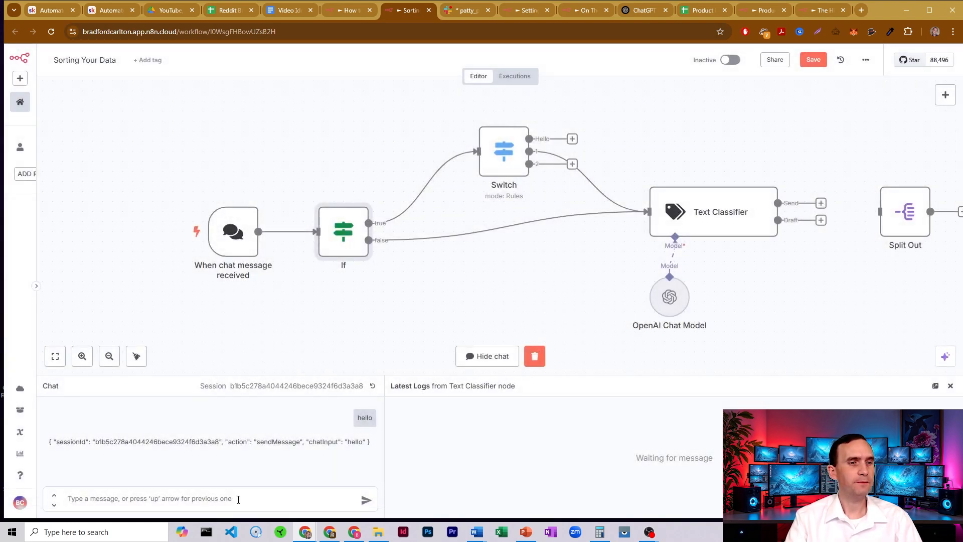
# Send the chat message "hello" to run the workflow and examine the Switch node's output.
pyautogui.click(240, 495)
pyautogui.write('hello')
pyautogui.press('Return')
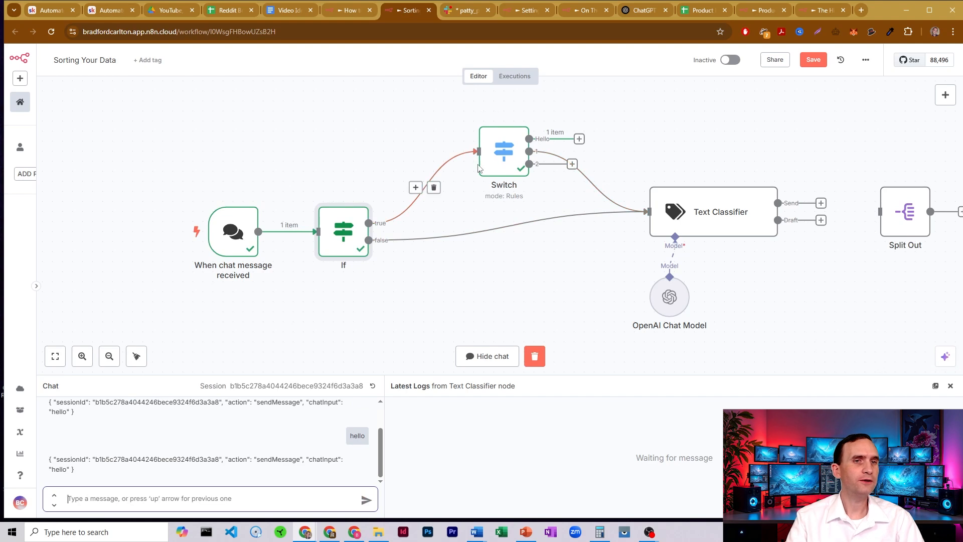
pyautogui.doubleClick(502, 151)
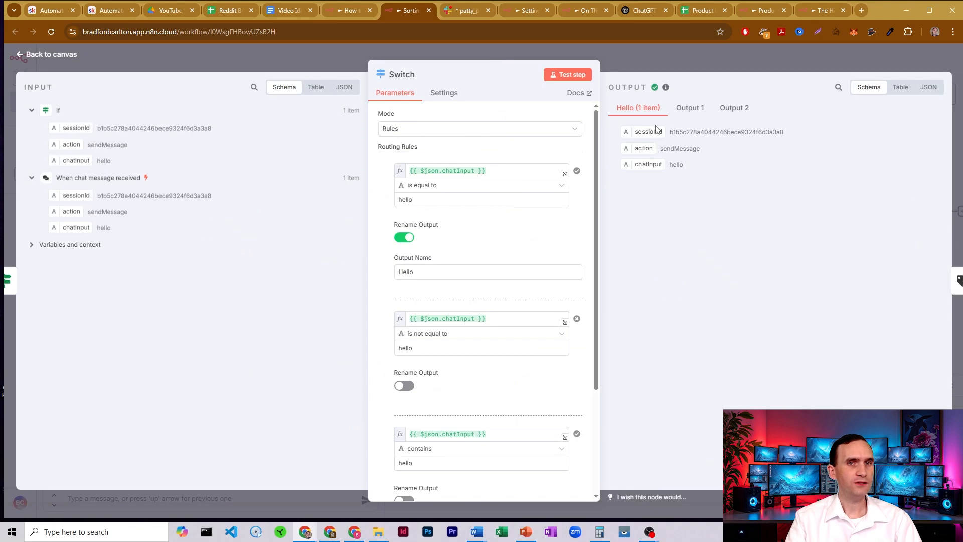
pyautogui.click(634, 50)
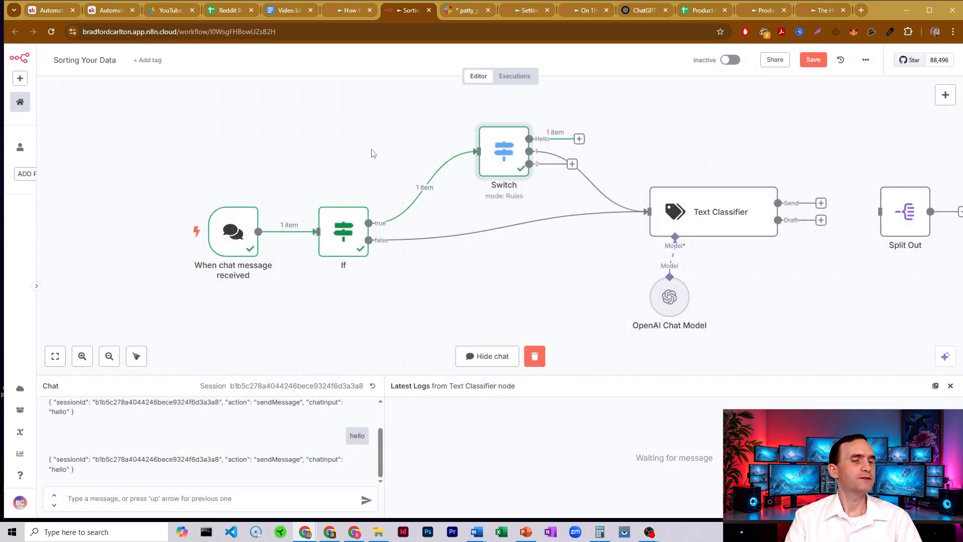
# Open the If node and try the string operators "is empty" and "is not empty" in its condition.
pyautogui.doubleClick(343, 230)
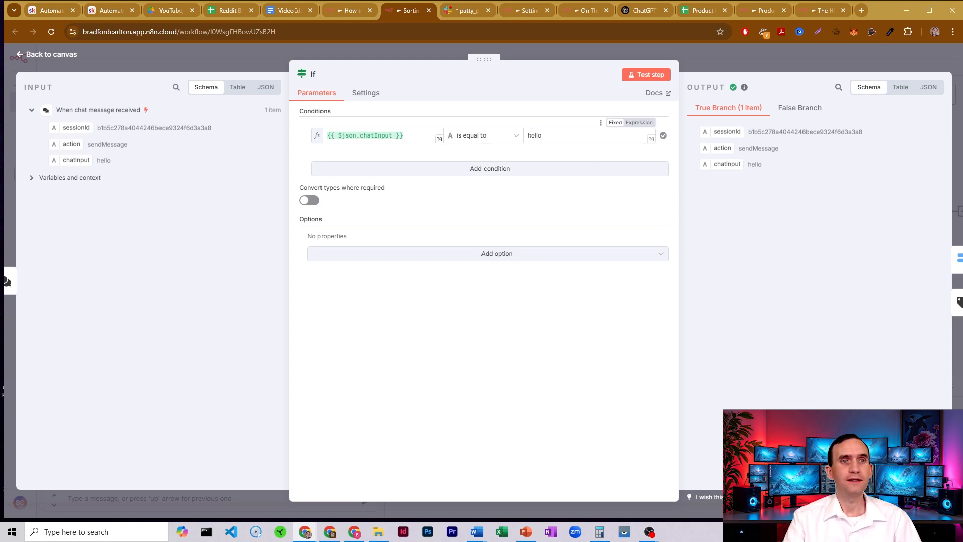
pyautogui.click(501, 139)
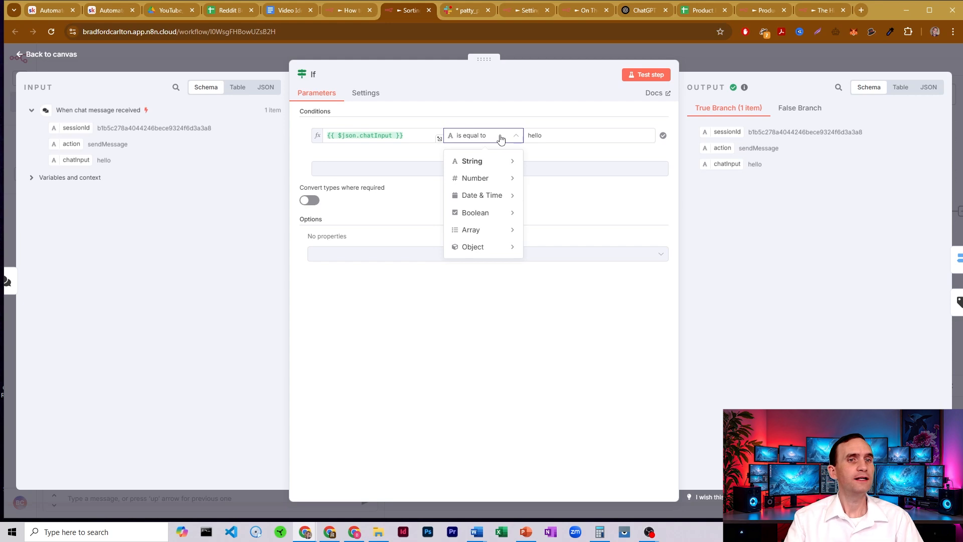
pyautogui.moveTo(501, 159)
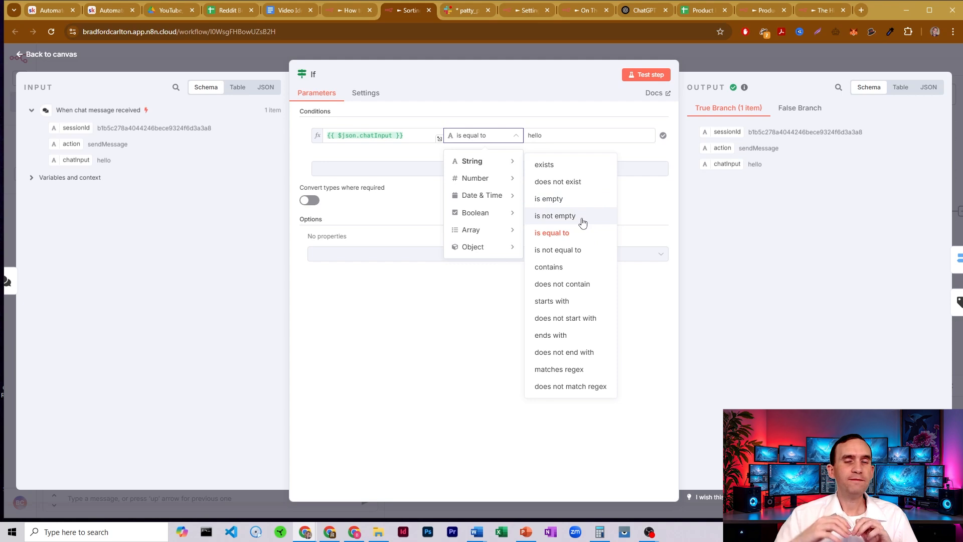
pyautogui.click(569, 199)
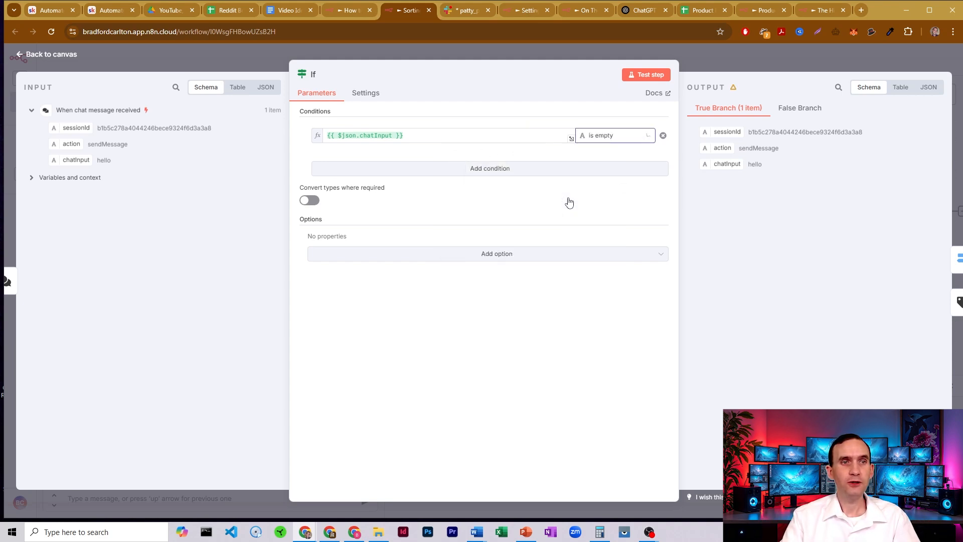
pyautogui.click(603, 143)
pyautogui.moveTo(625, 160)
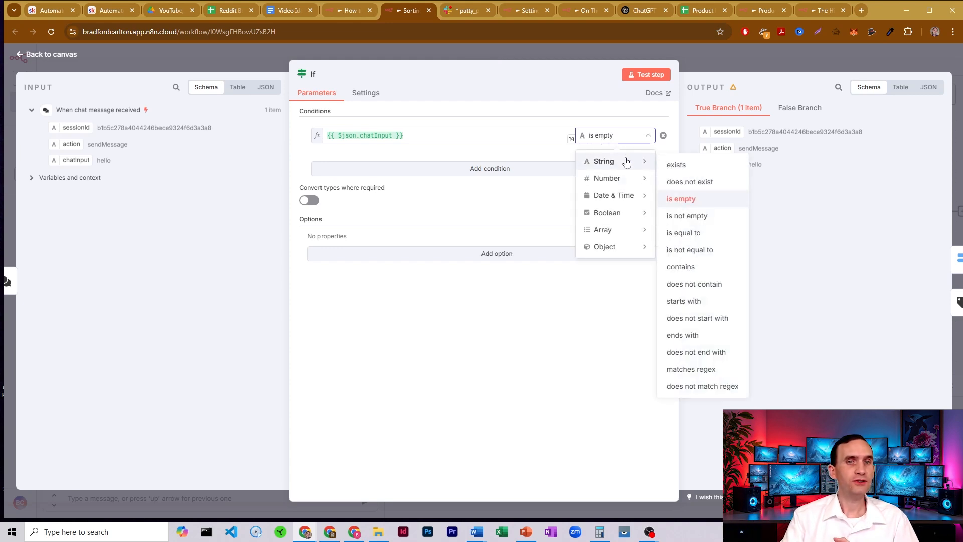
pyautogui.click(691, 217)
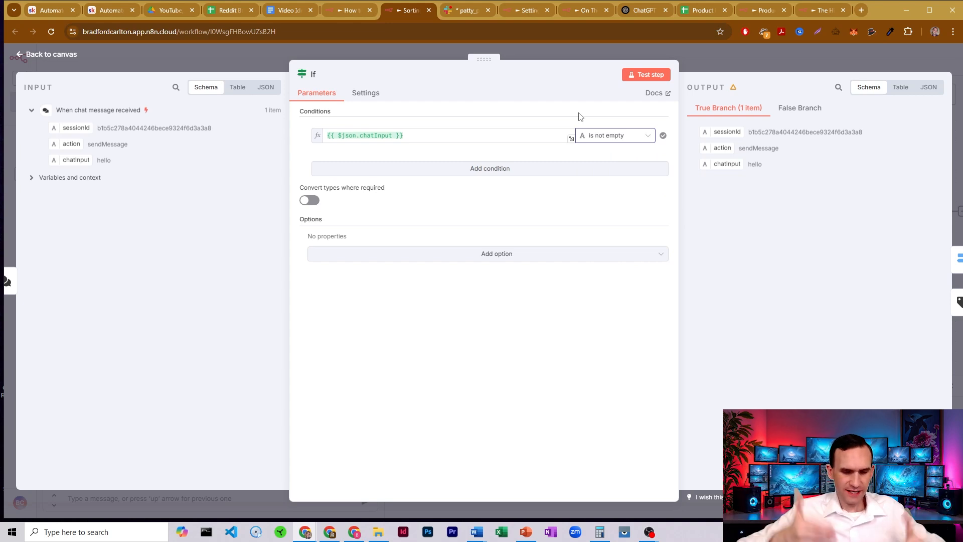
# Switch the If condition's operator back to the string comparison "is equal to".
pyautogui.click(608, 136)
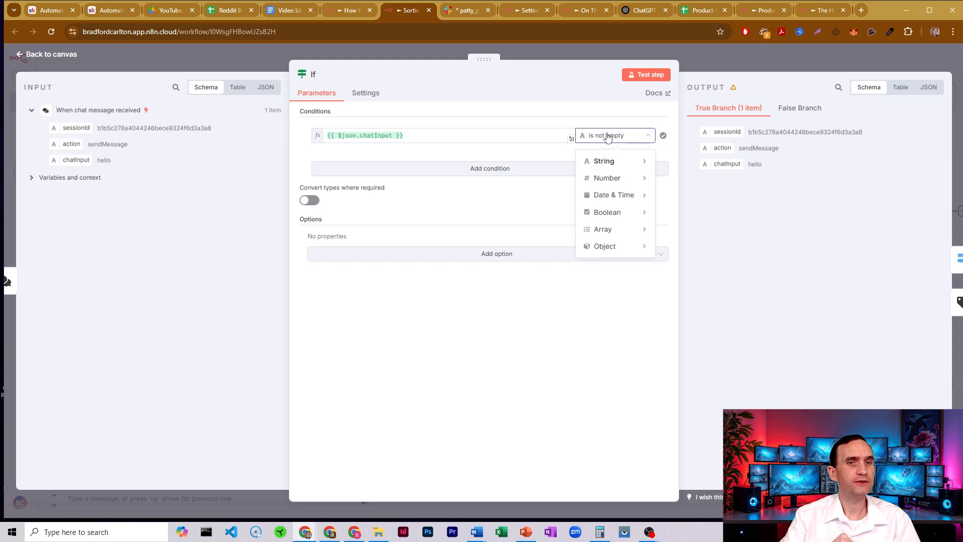
pyautogui.moveTo(612, 161)
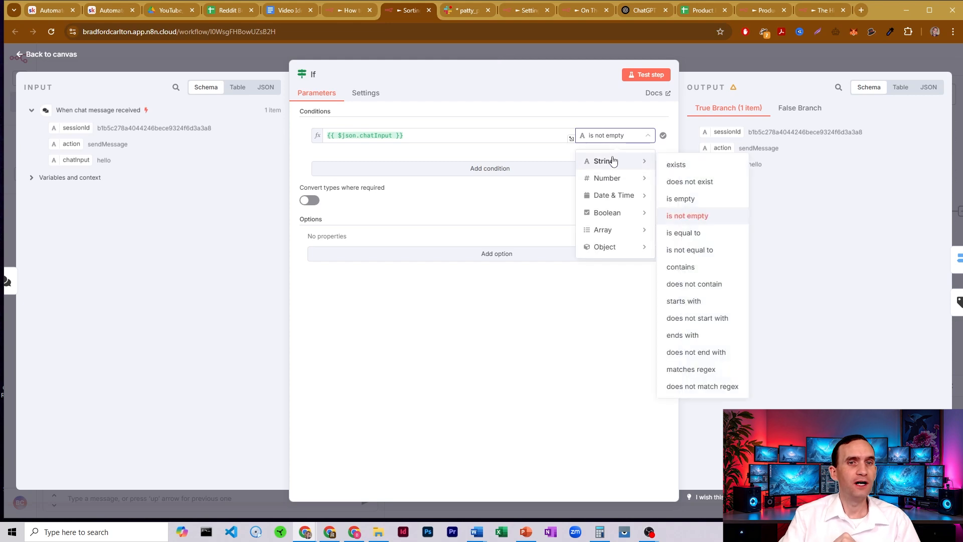
pyautogui.click(697, 237)
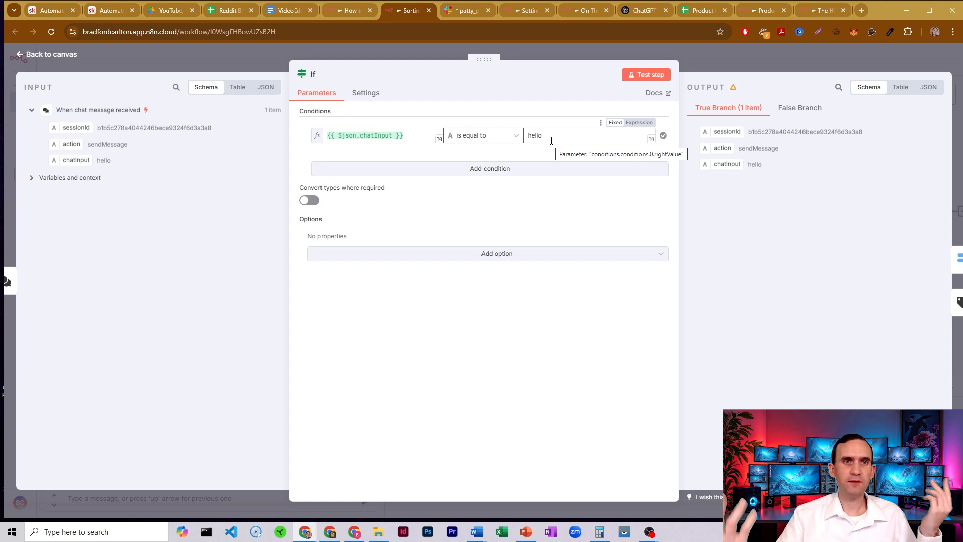
pyautogui.moveTo(516, 159)
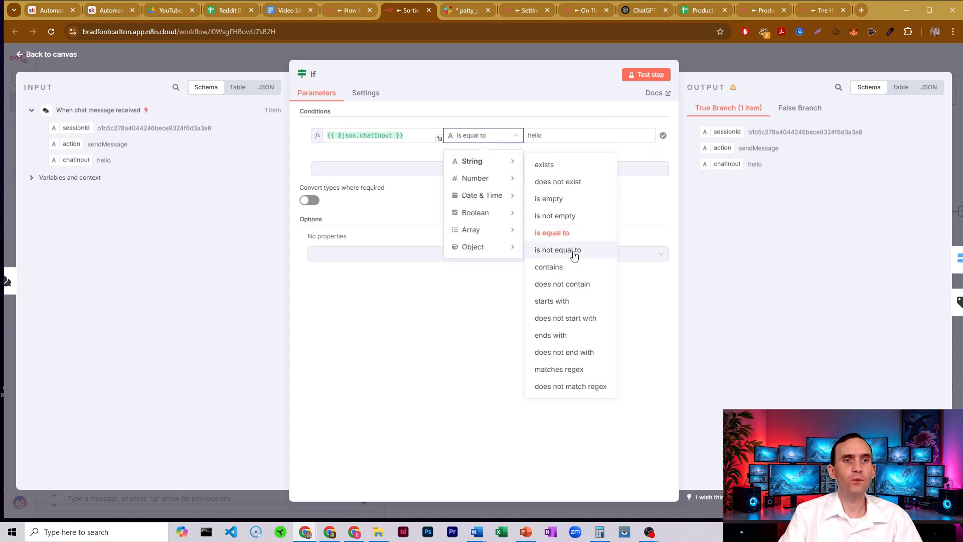
# Set the If condition's comparison value to capitalized "Hello", test the step, and show the False Branch output.
pyautogui.click(533, 133)
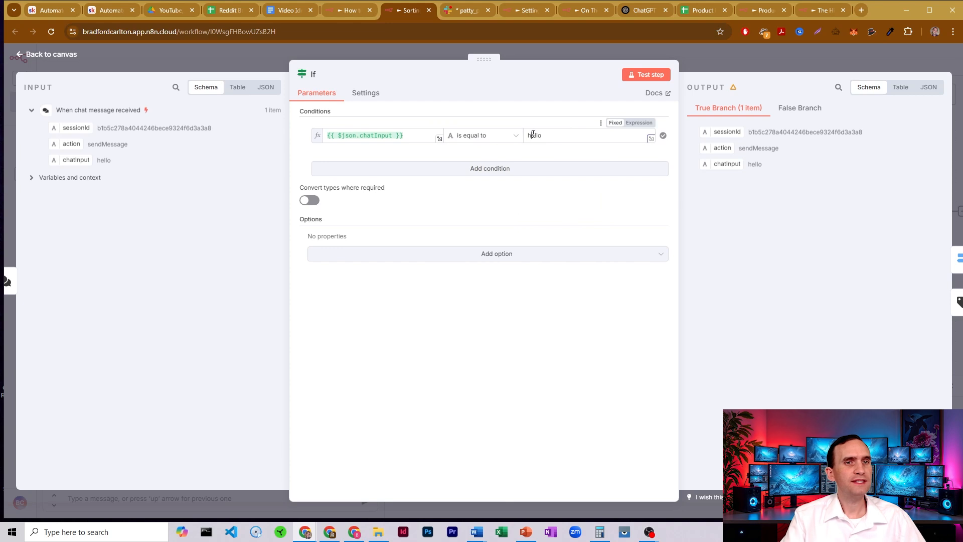
pyautogui.moveTo(533, 135); pyautogui.dragTo(527, 135)
pyautogui.write('H')
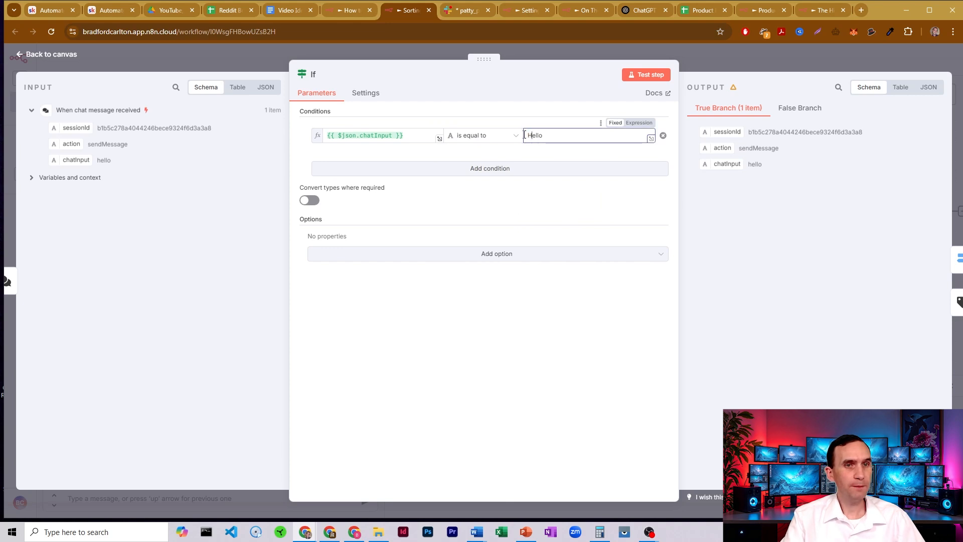
pyautogui.click(646, 80)
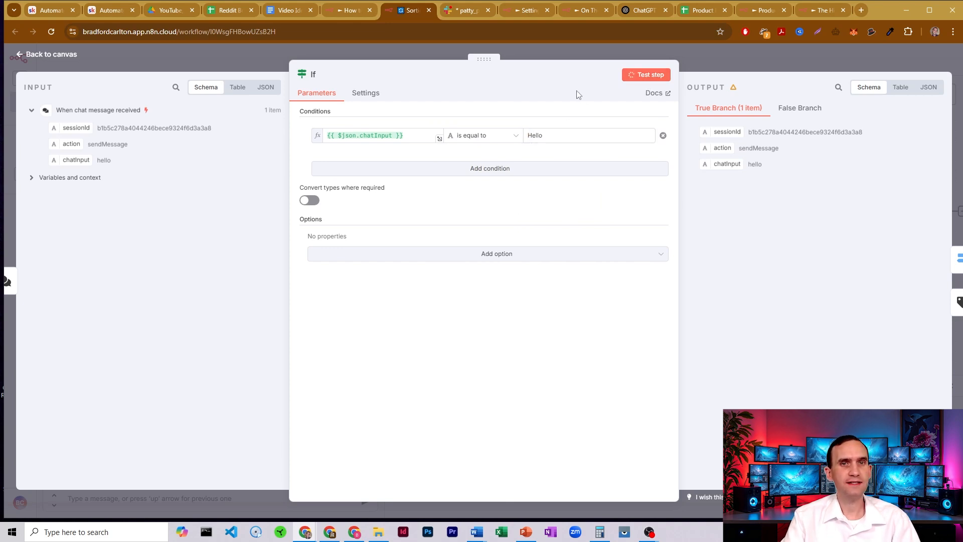
pyautogui.click(797, 109)
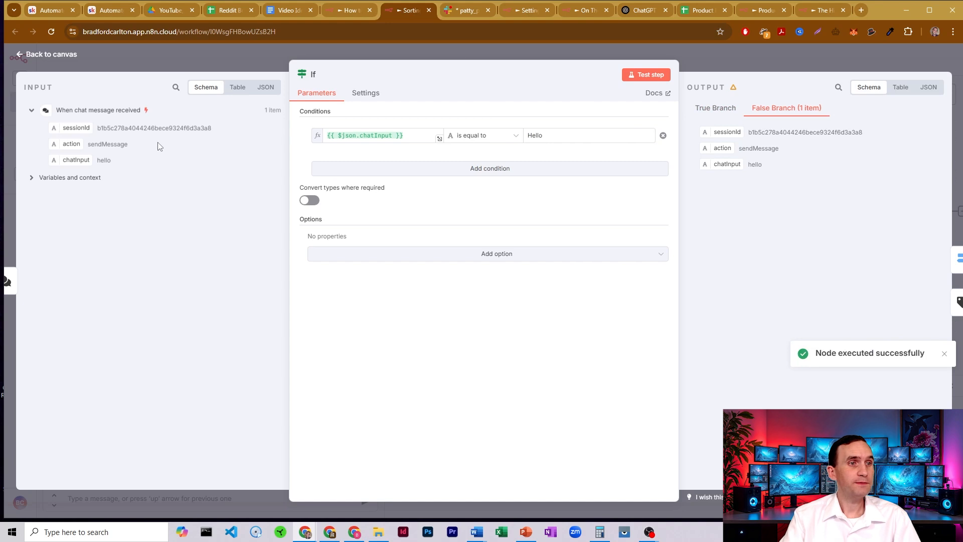
# Compare the capitalization of the chatInput value in the input data and in the False Branch output.
pyautogui.moveTo(96, 160)
pyautogui.mouseDown()
pyautogui.moveTo(119, 162)
pyautogui.moveTo(97, 161)
pyautogui.mouseUp()
pyautogui.click(122, 160)
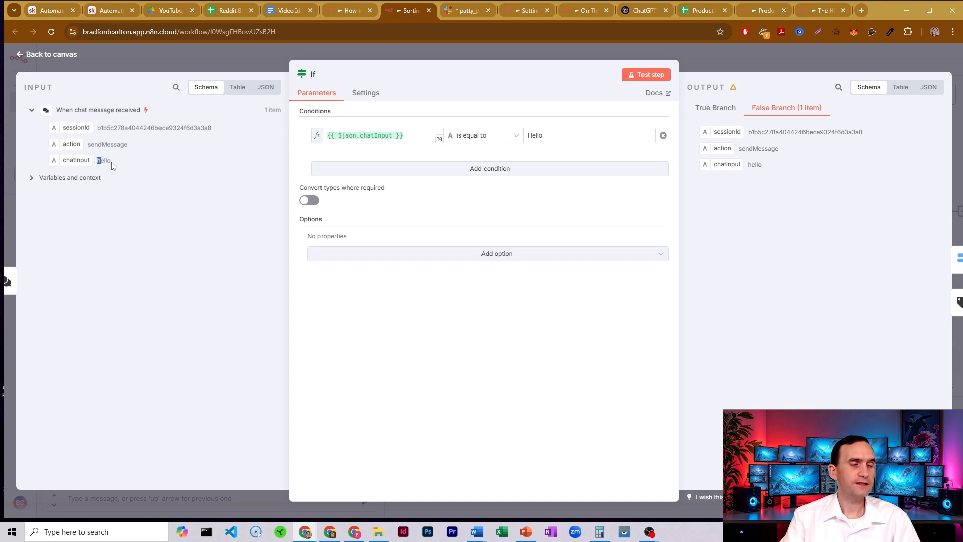
pyautogui.click(114, 161)
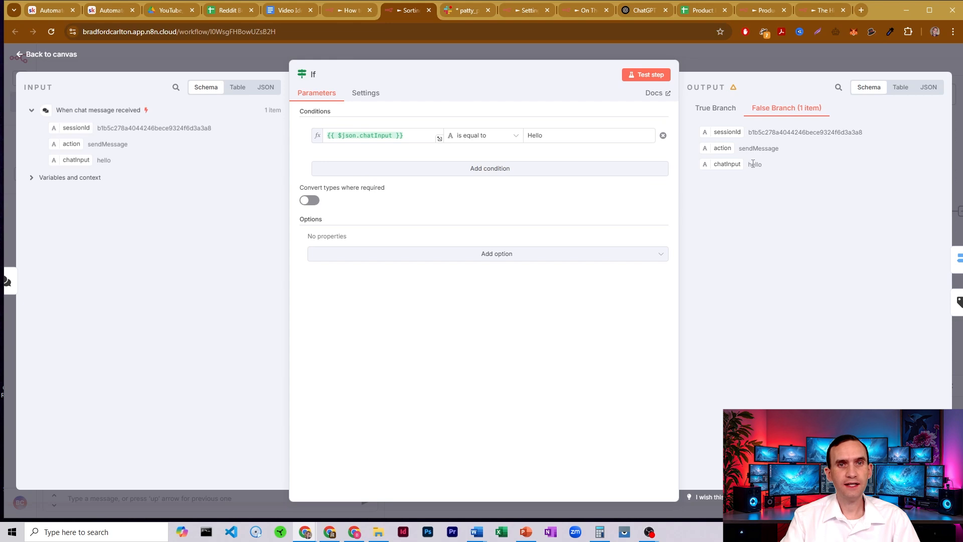
pyautogui.moveTo(752, 164); pyautogui.dragTo(749, 165)
pyautogui.click(770, 165)
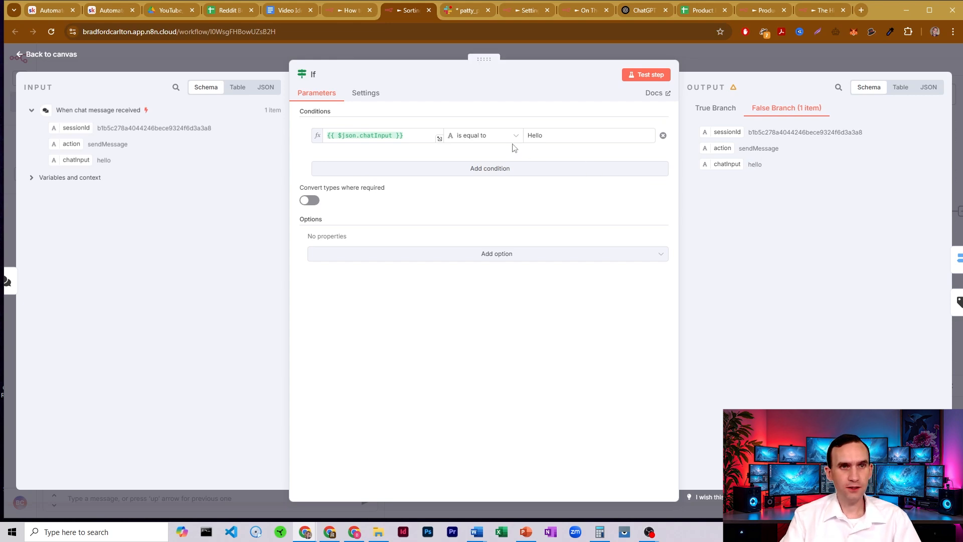
# Set the If condition's comparison value to lowercase "hello" and its string operator to "contains".
pyautogui.click(548, 136)
pyautogui.moveTo(532, 136); pyautogui.dragTo(526, 135)
pyautogui.write('h')
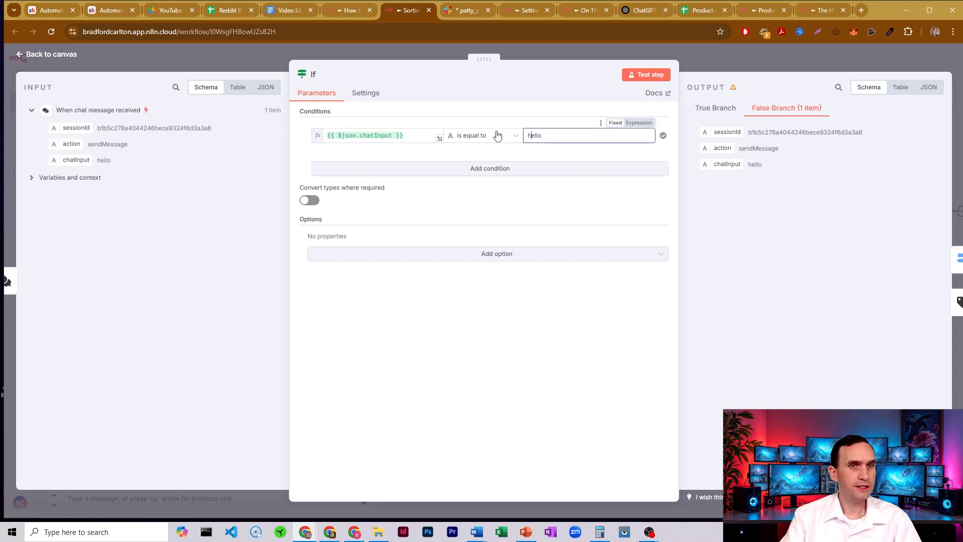
pyautogui.click(497, 134)
pyautogui.moveTo(517, 163)
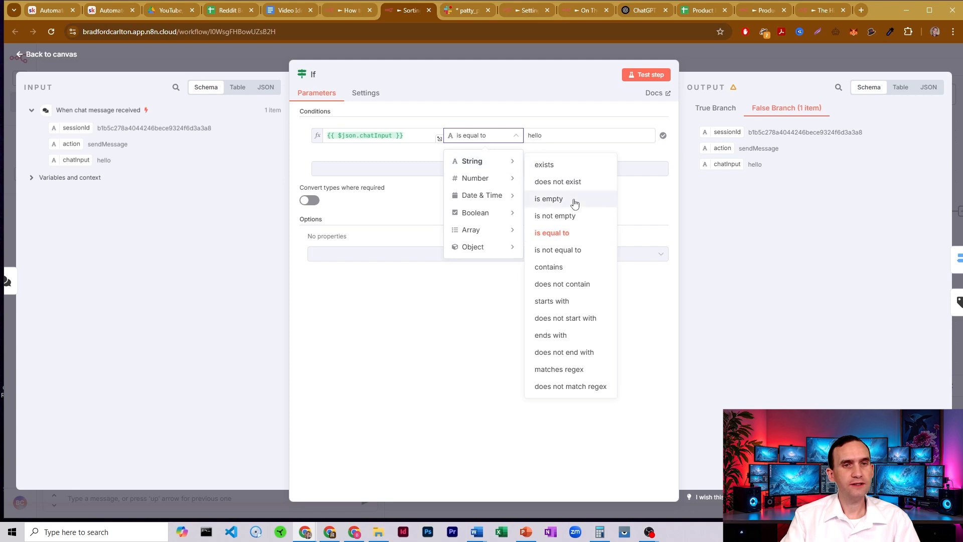
pyautogui.click(575, 272)
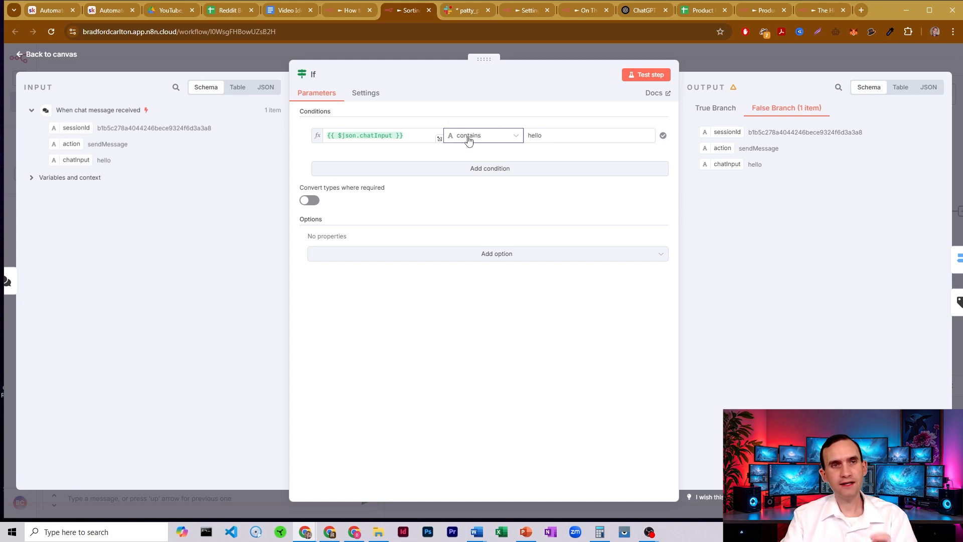
pyautogui.click(543, 140)
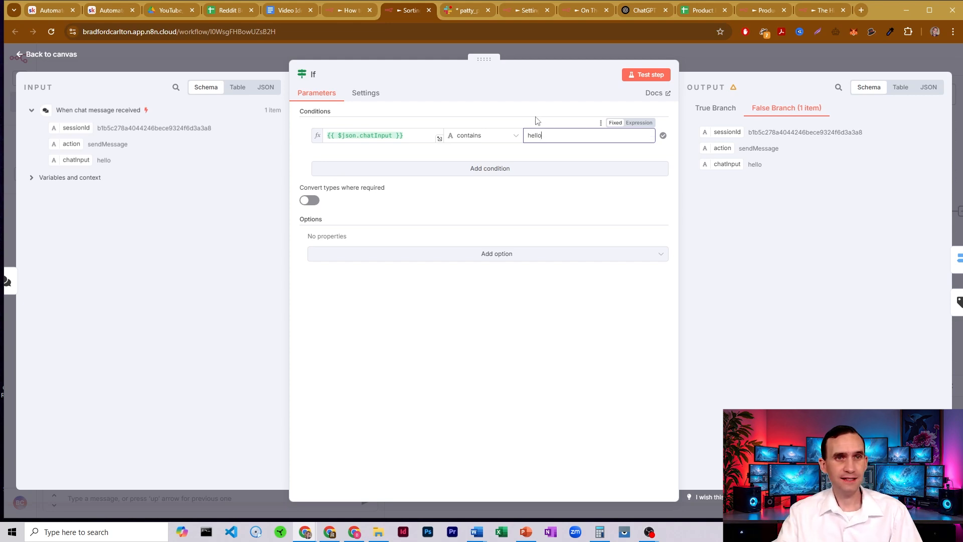
# Review the string operators, enter "regex" as a search term in a new browser tab, and return to the workflow.
pyautogui.click(516, 136)
pyautogui.moveTo(516, 161)
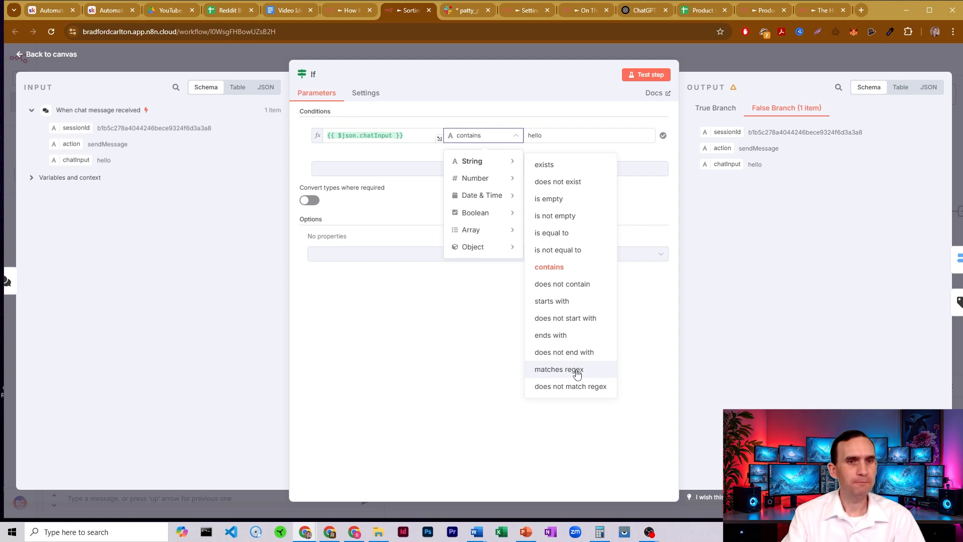
pyautogui.click(860, 10)
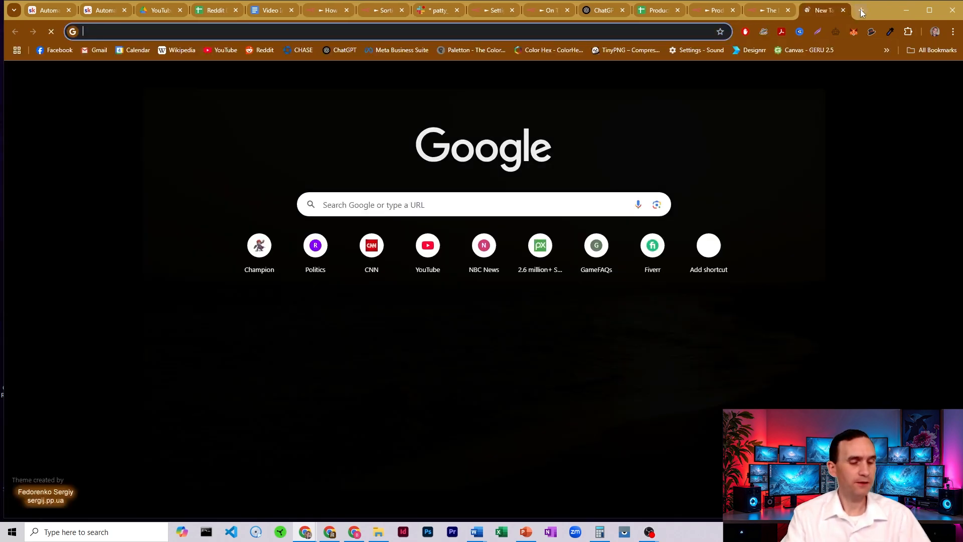
pyautogui.write('reges')
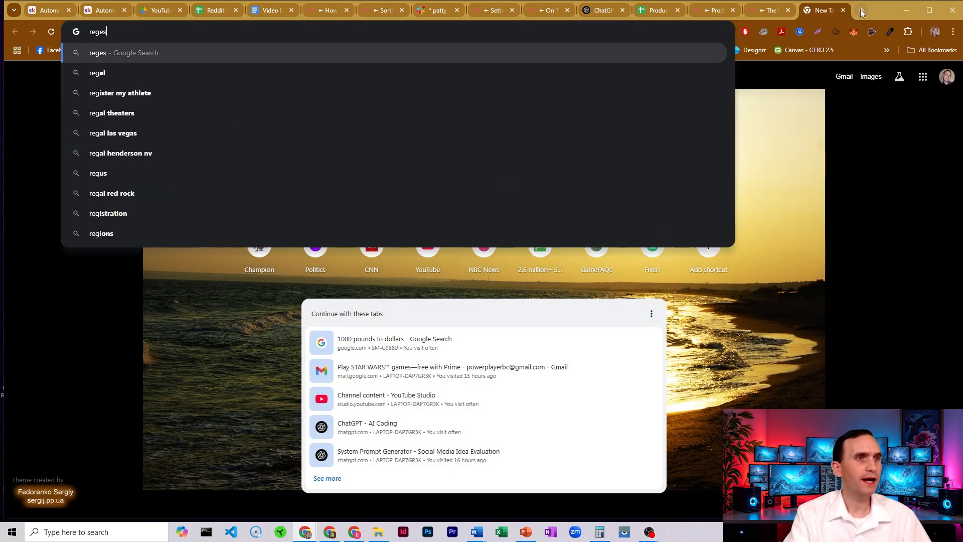
pyautogui.press('BackSpace')
pyautogui.write('x')
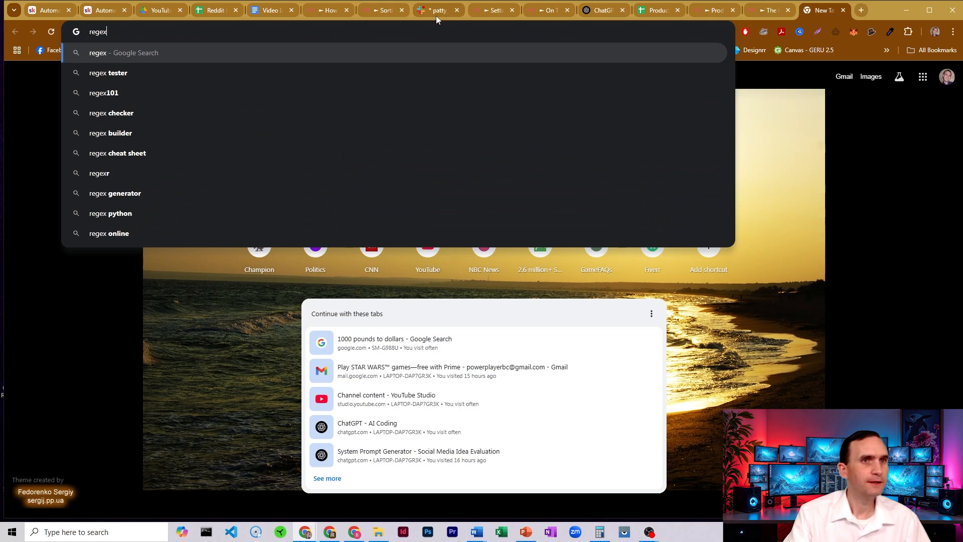
pyautogui.click(374, 10)
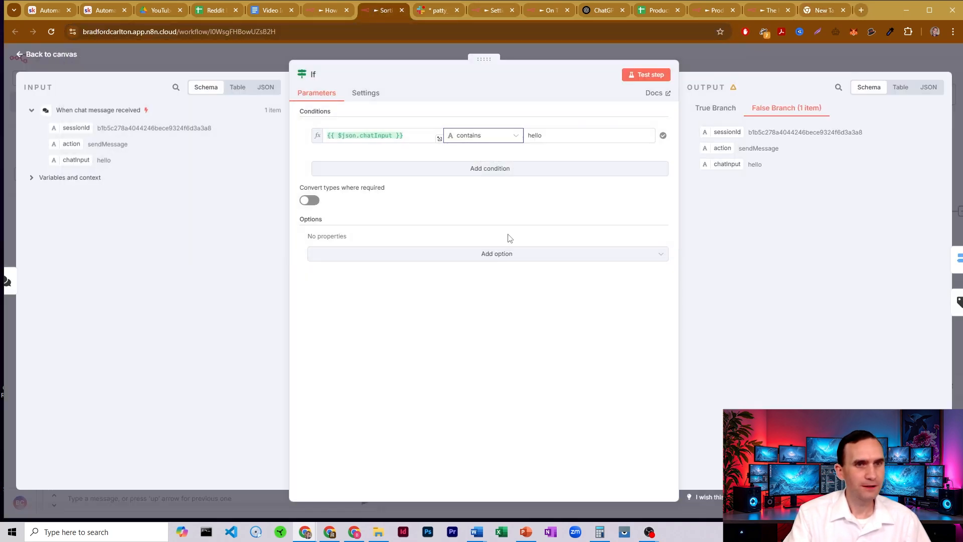
# Search Google in the spare browser tab for "what does matches regex mean".
pyautogui.click(489, 135)
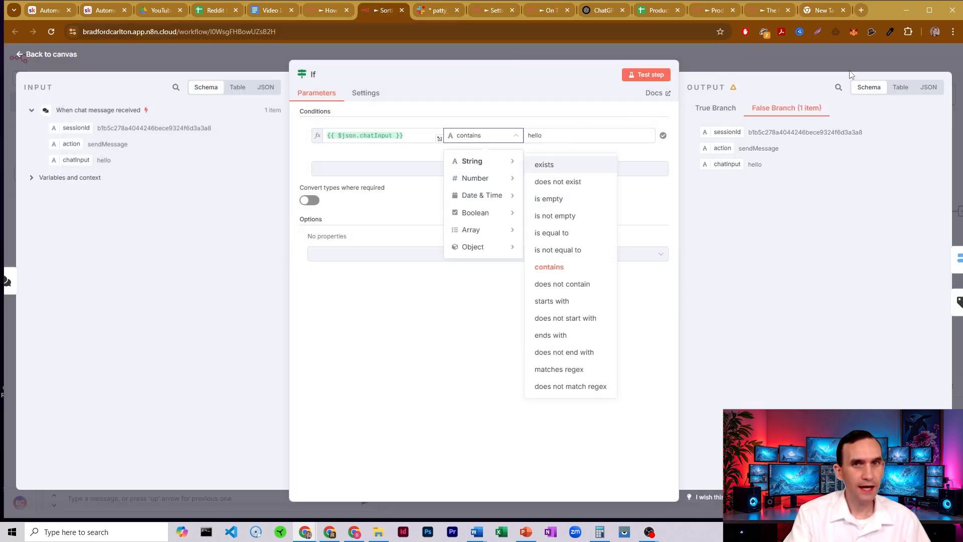
pyautogui.click(817, 10)
pyautogui.click(187, 35)
pyautogui.write('what doe smat')
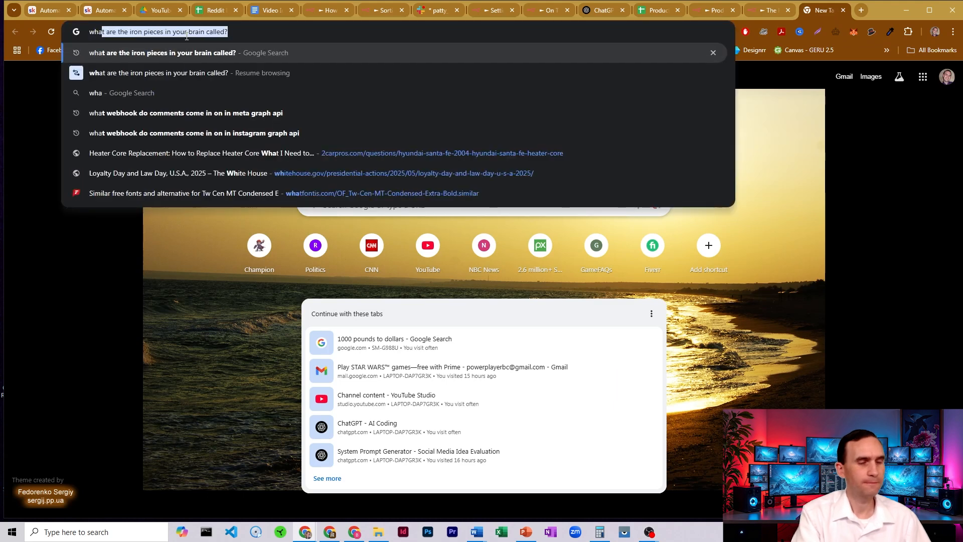
pyautogui.press('BackSpace')
pyautogui.press('BackSpace')
pyautogui.press('BackSpace')
pyautogui.press('BackSpace')
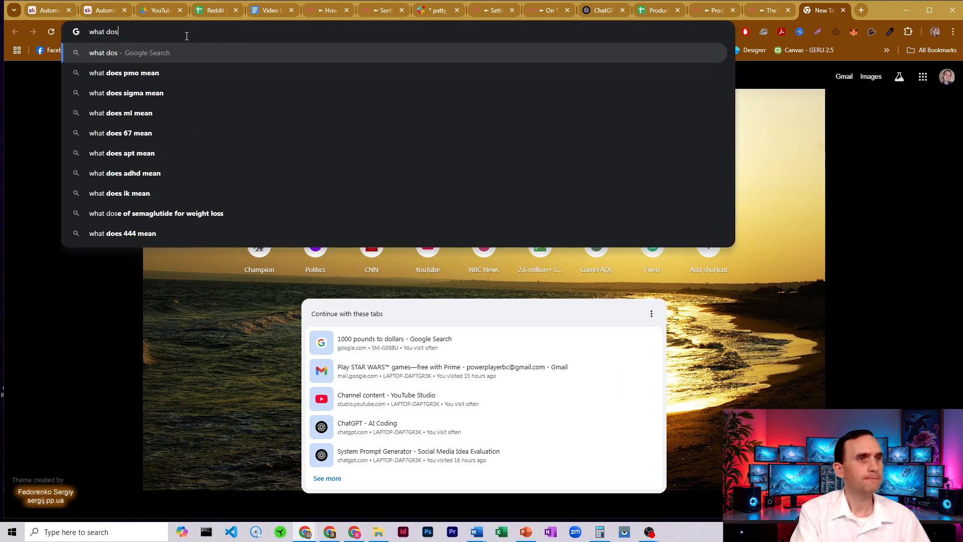
pyautogui.write('s matches regez')
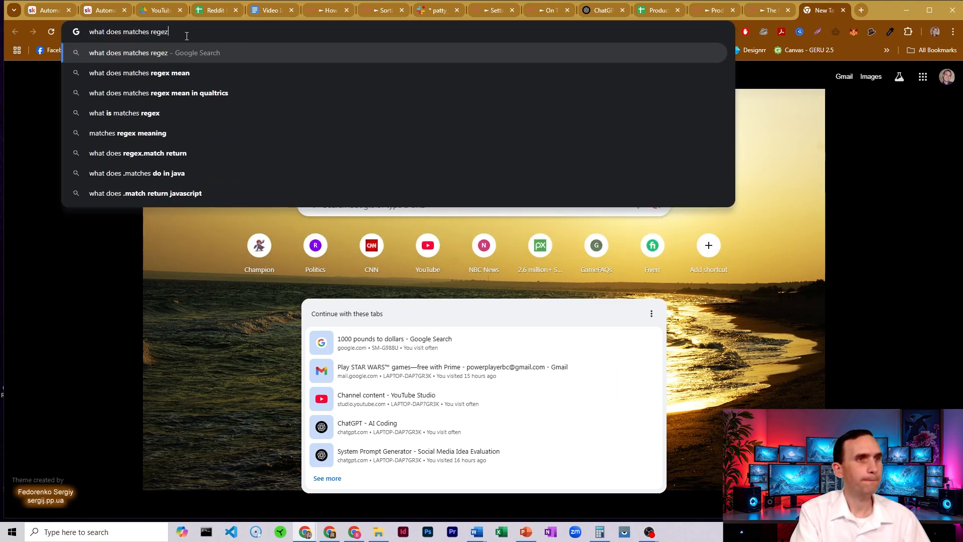
pyautogui.press('BackSpace')
pyautogui.write('x mean')
pyautogui.press('Return')
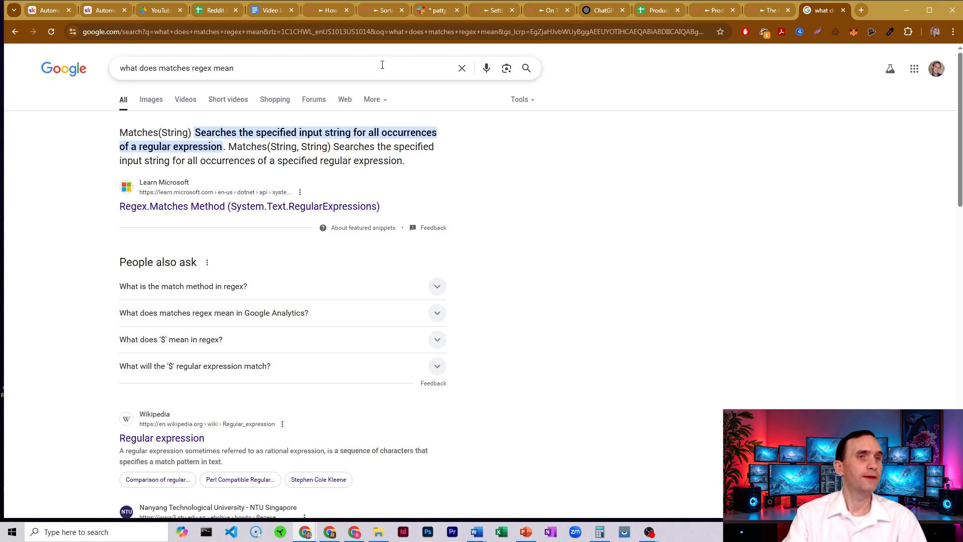
# Return to the workflow, review the If condition's Number operators, and highlight the sessionId value in the input data.
pyautogui.click(378, 12)
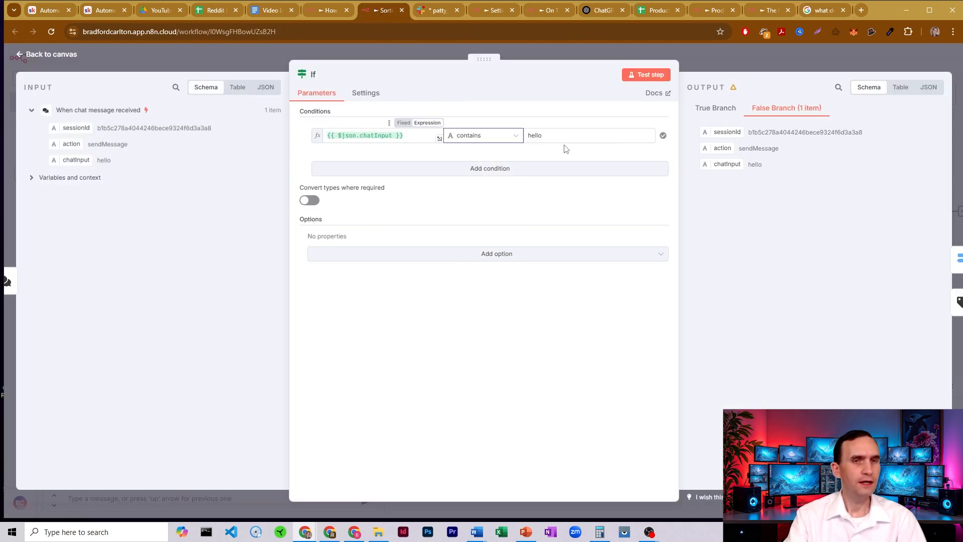
pyautogui.click(496, 141)
pyautogui.moveTo(482, 181)
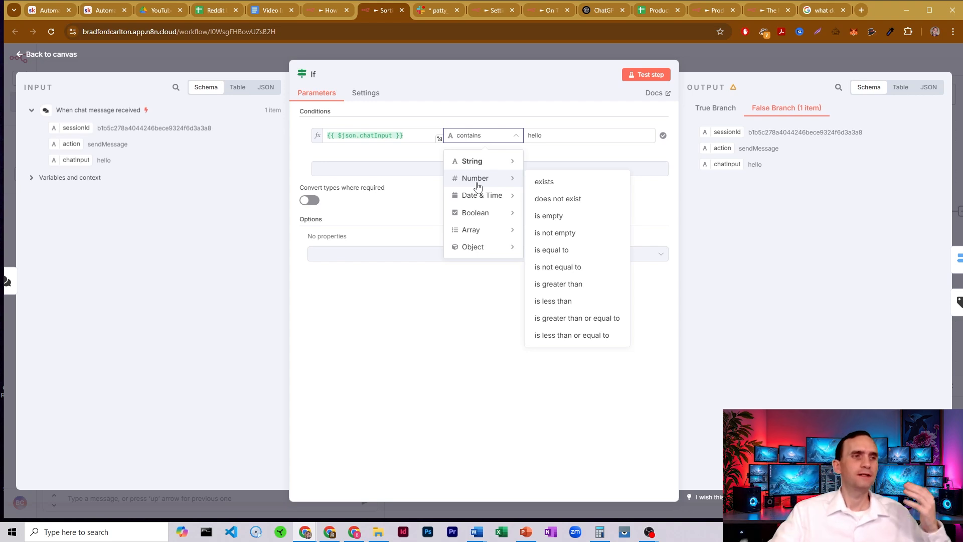
pyautogui.moveTo(213, 129); pyautogui.dragTo(97, 136)
pyautogui.click(122, 129)
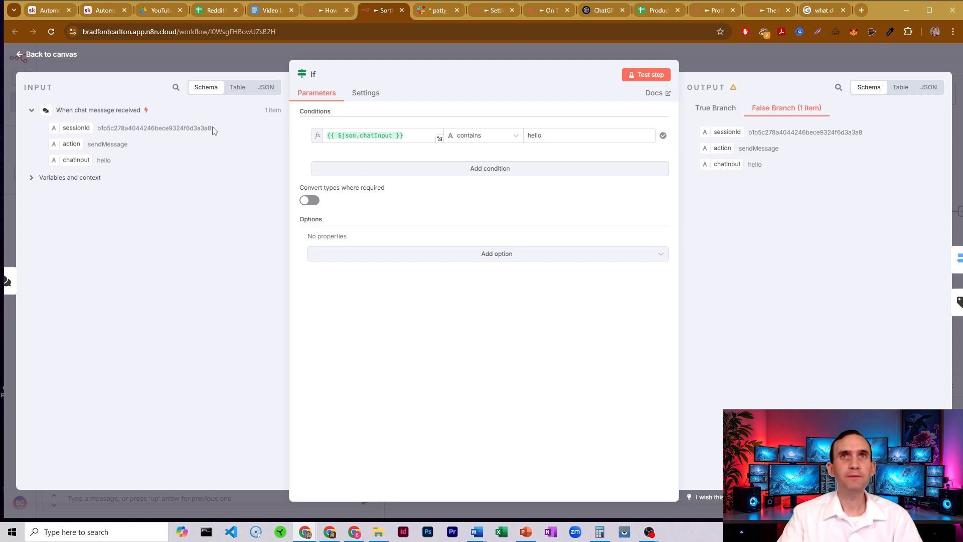
pyautogui.moveTo(212, 130); pyautogui.dragTo(97, 130)
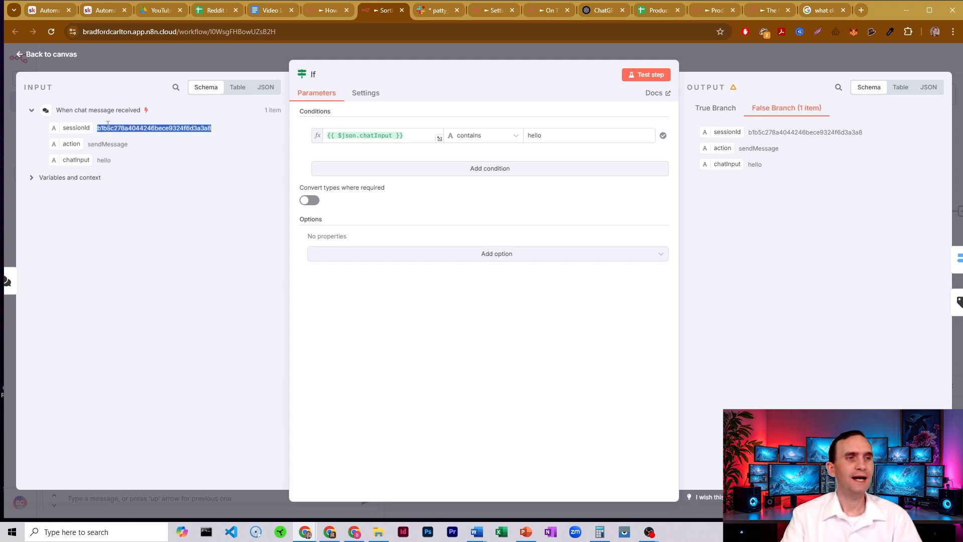
pyautogui.click(97, 130)
# Review the Date & Time and Boolean operators available for the If condition.
pyautogui.click(511, 137)
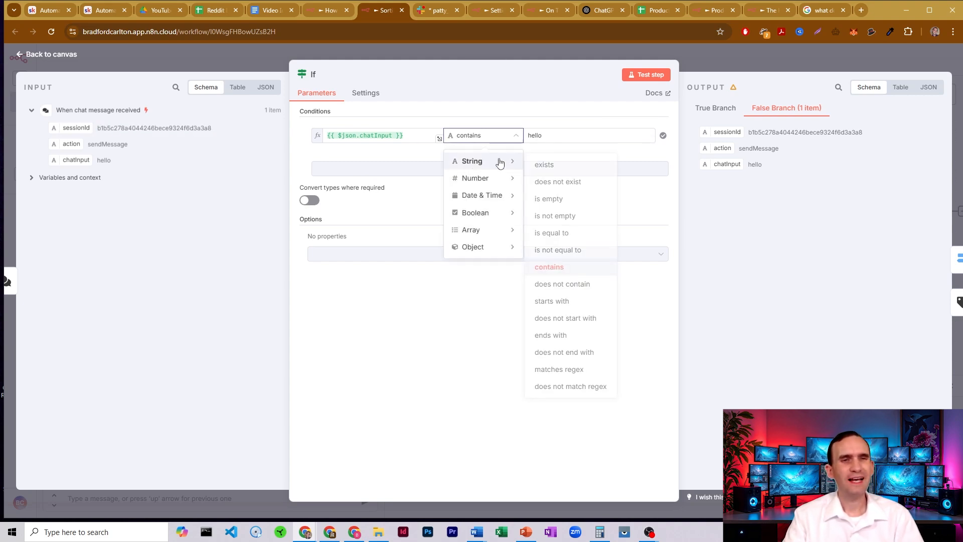
pyautogui.moveTo(504, 187)
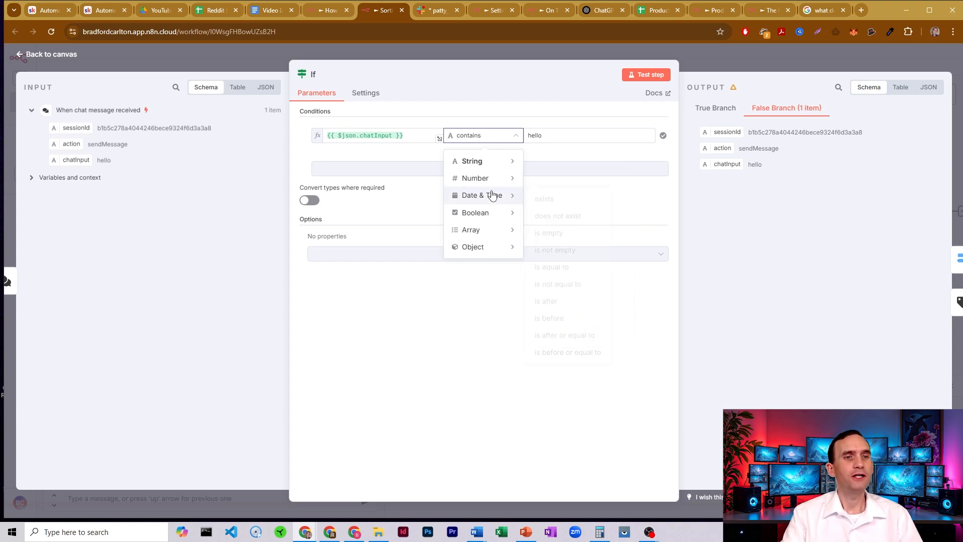
pyautogui.moveTo(485, 200)
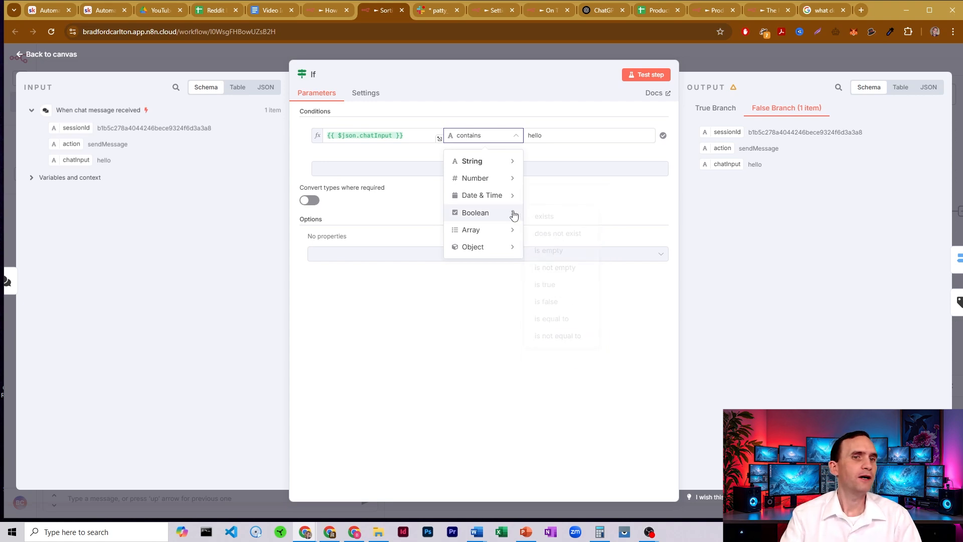
pyautogui.moveTo(511, 214)
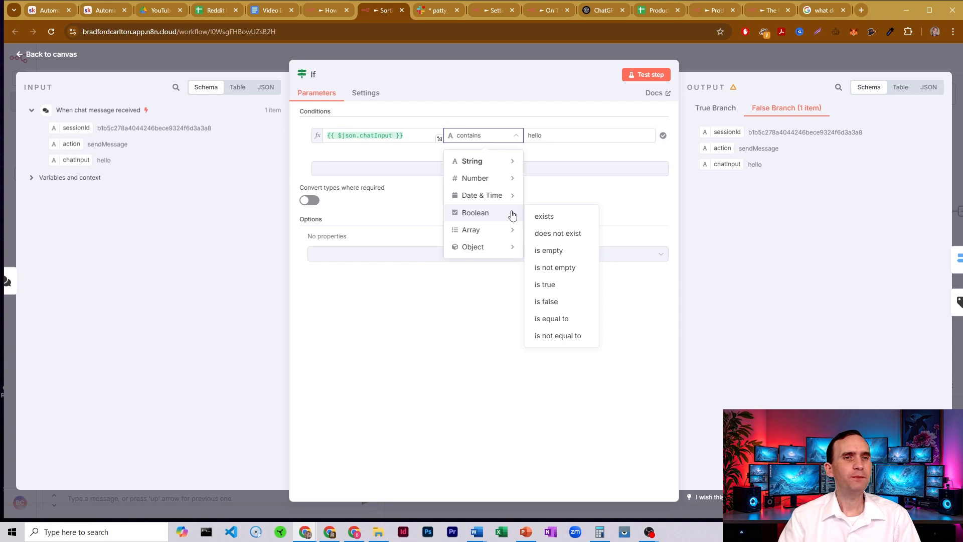
# Try true and false as the If condition's comparison value, and set it to "true" enclosed in quotation marks.
pyautogui.doubleClick(545, 136)
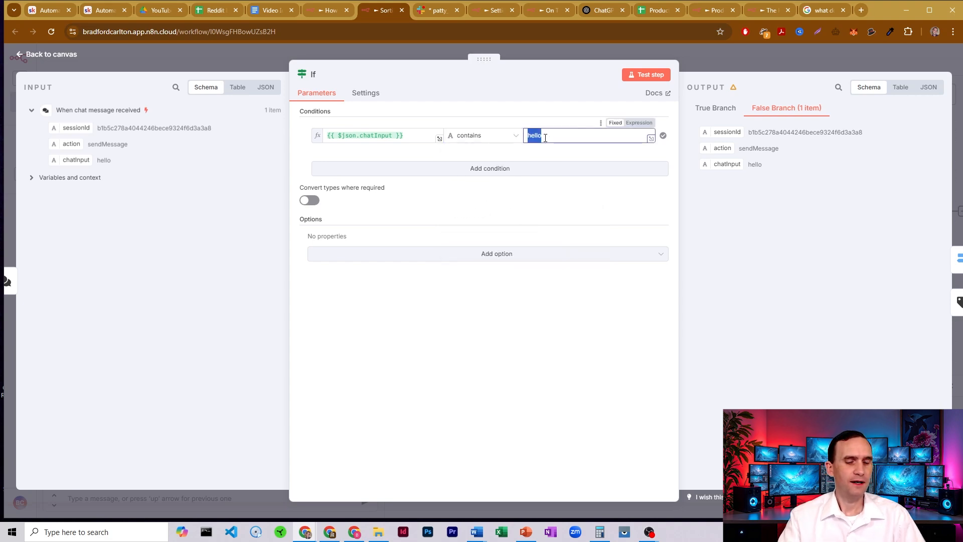
pyautogui.write('true')
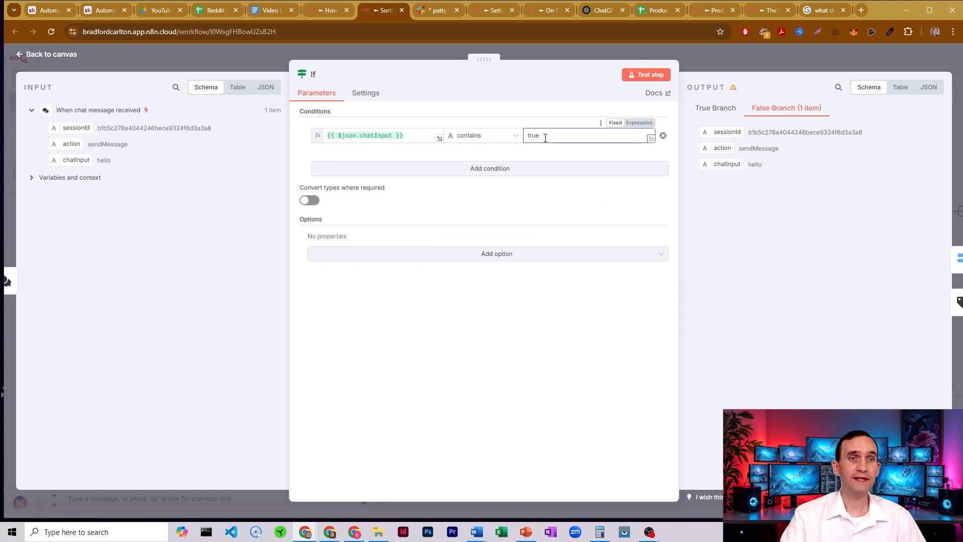
pyautogui.doubleClick(551, 136)
pyautogui.write('false')
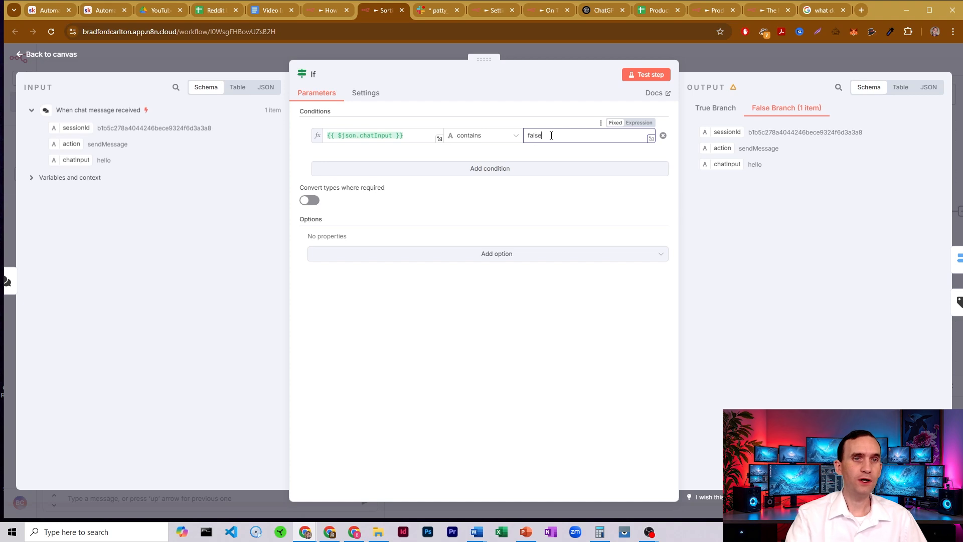
pyautogui.doubleClick(540, 135)
pyautogui.write('"')
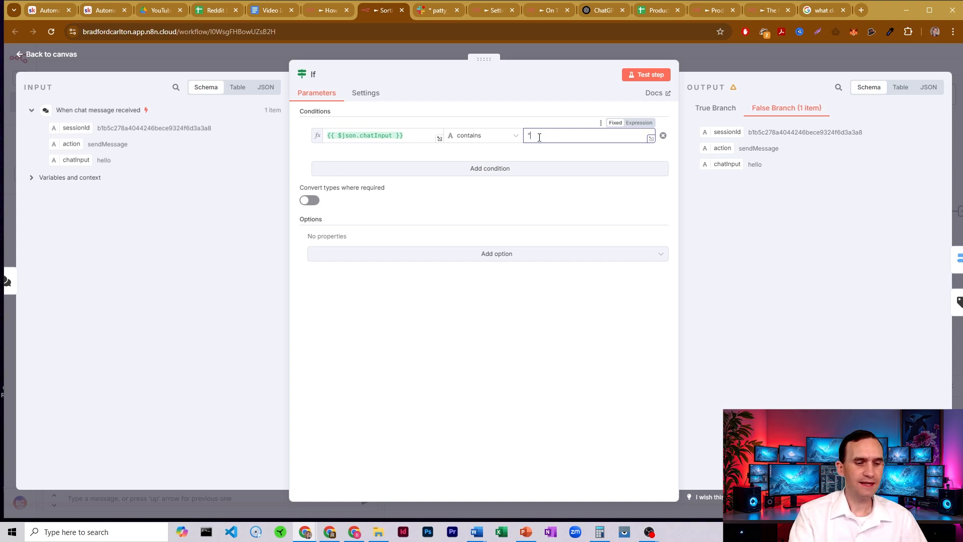
pyautogui.write('true')
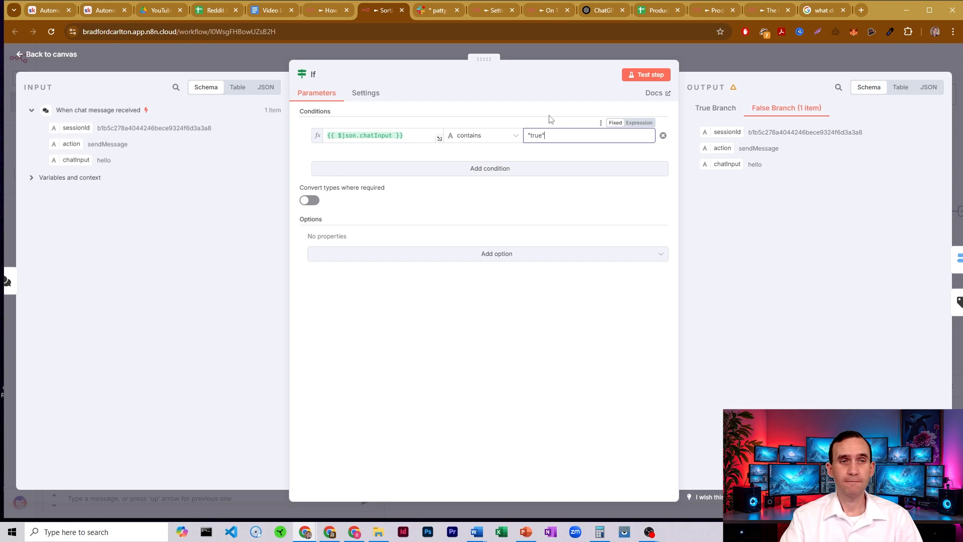
# Set the If condition's operator to Boolean "is true" and inspect the chatInput expression's result.
pyautogui.click(515, 135)
pyautogui.moveTo(497, 220)
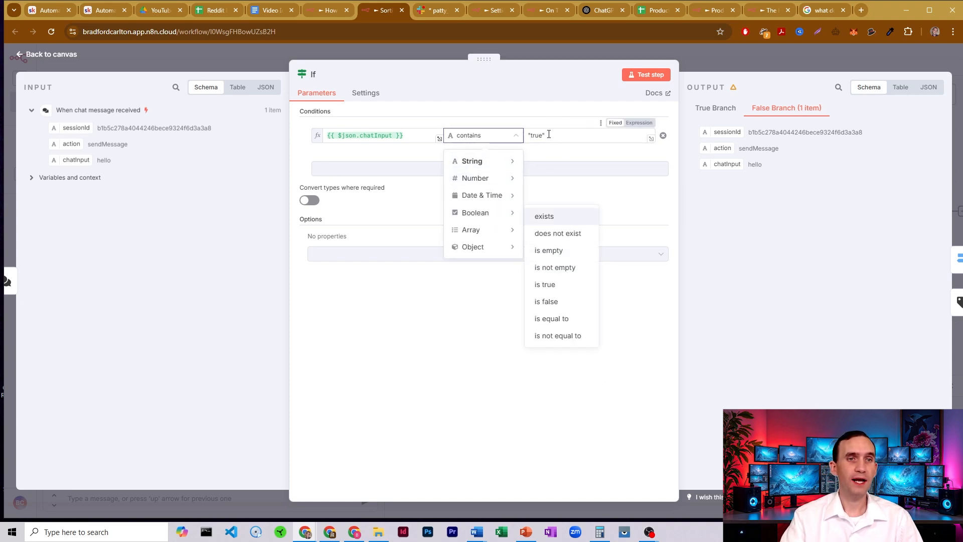
pyautogui.click(556, 284)
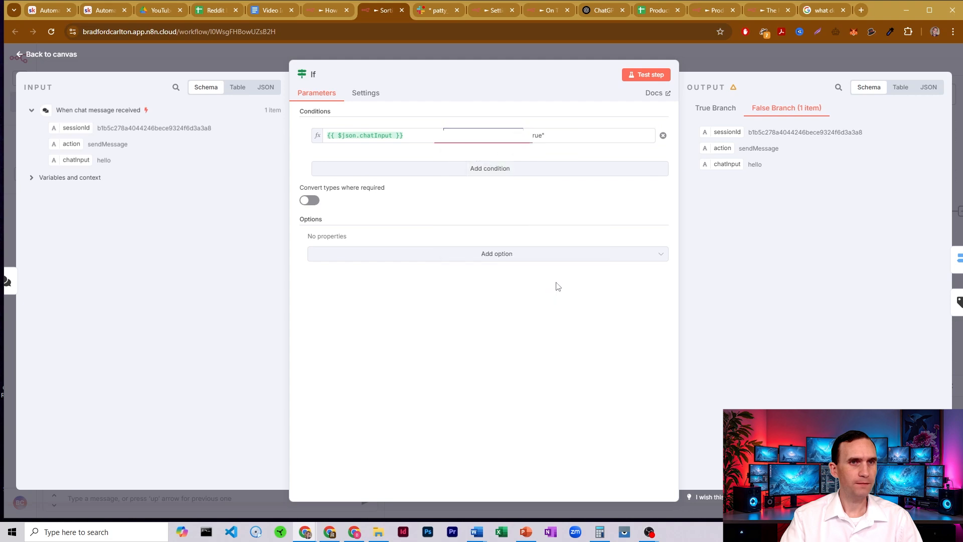
pyautogui.click(434, 136)
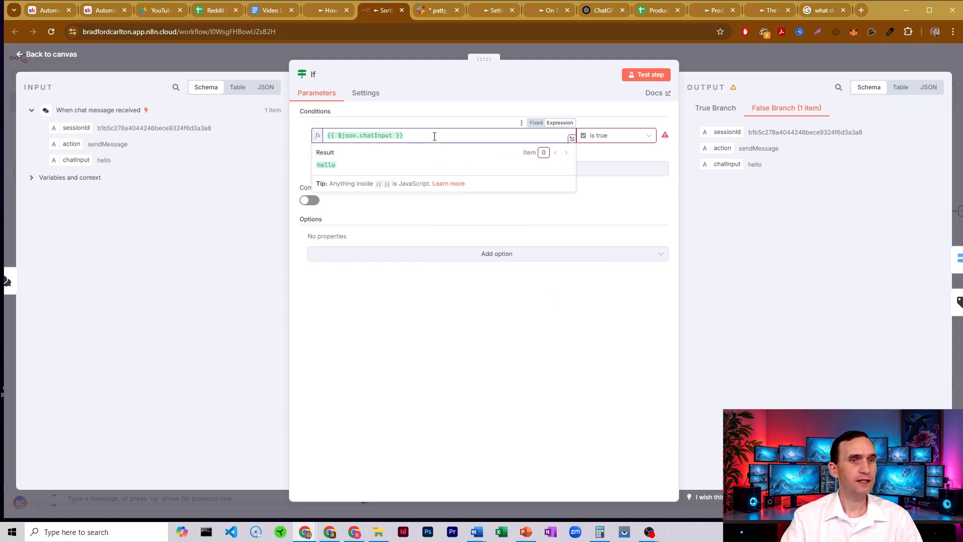
pyautogui.click(623, 152)
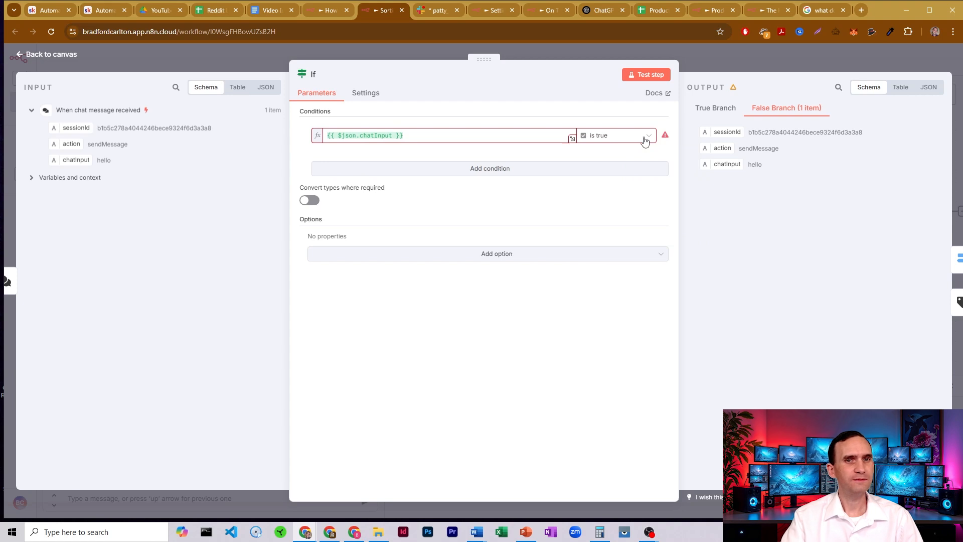
pyautogui.click(422, 135)
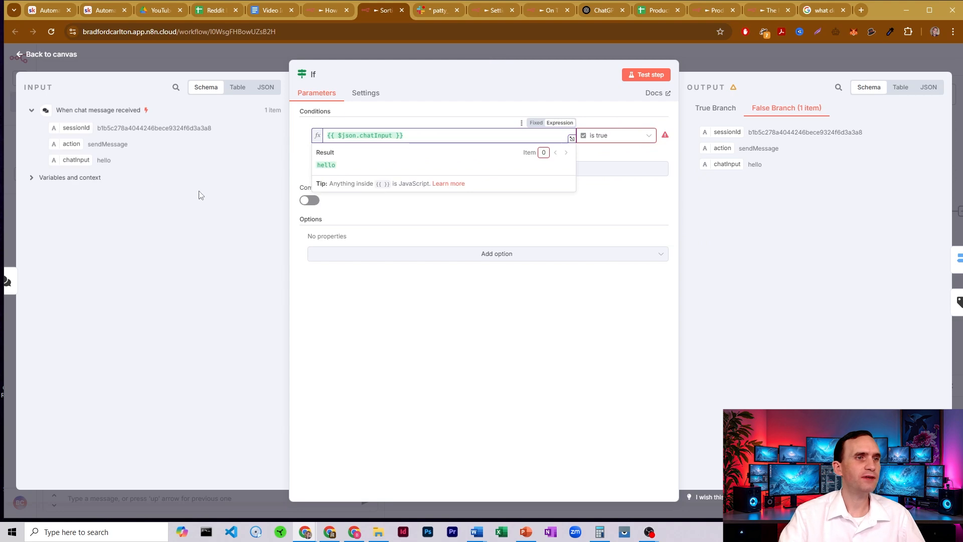
# Send the chat message "true" and reopen the If node to inspect the chatInput expression's result.
pyautogui.click(689, 71)
pyautogui.write('t')
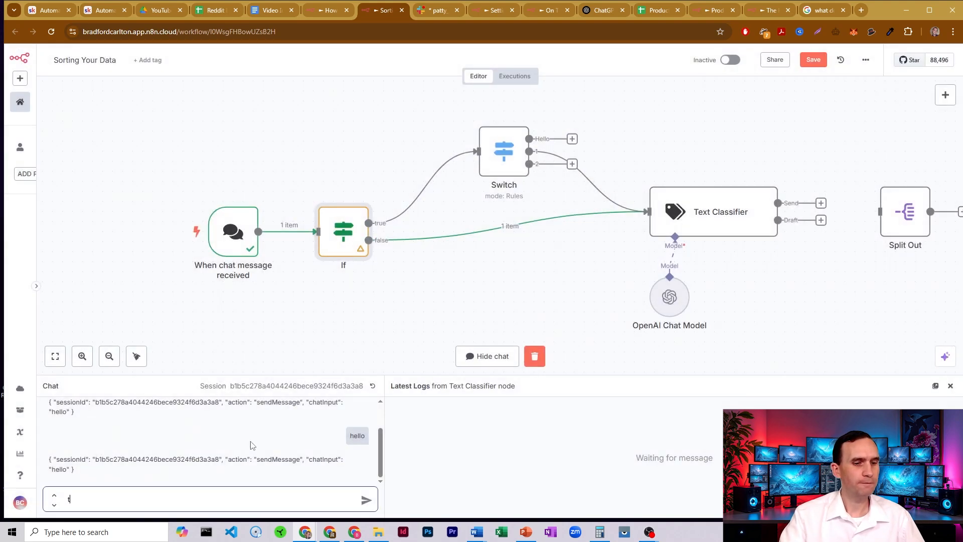
pyautogui.write('rue')
pyautogui.click(366, 500)
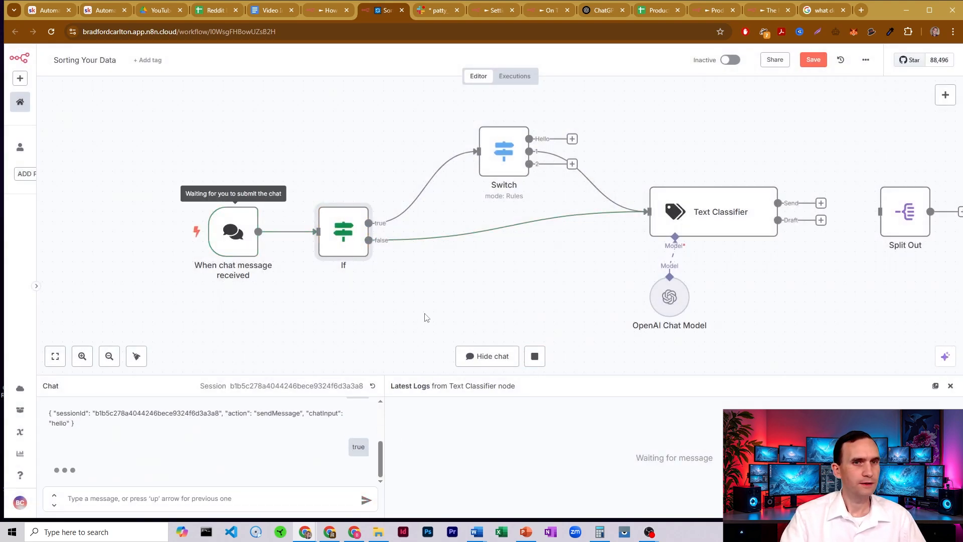
pyautogui.doubleClick(340, 247)
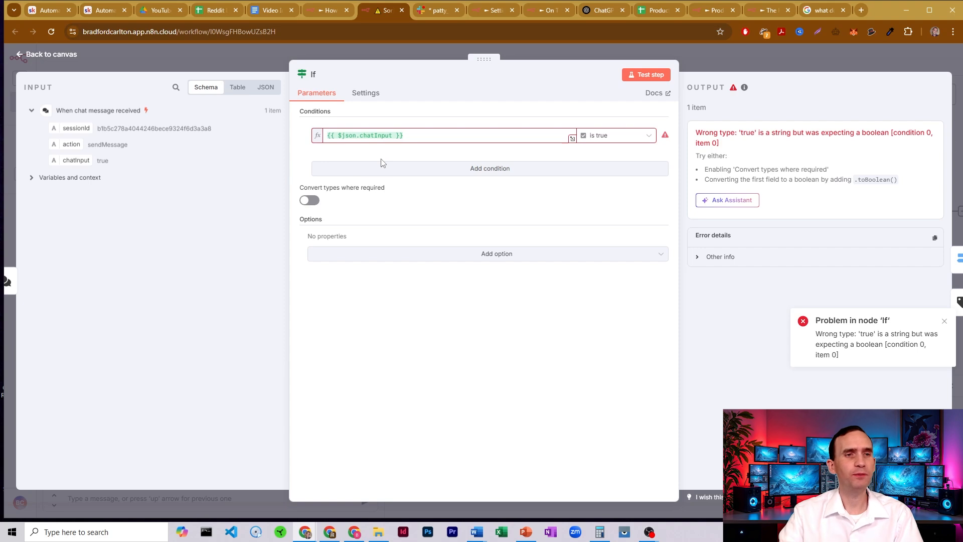
pyautogui.click(442, 135)
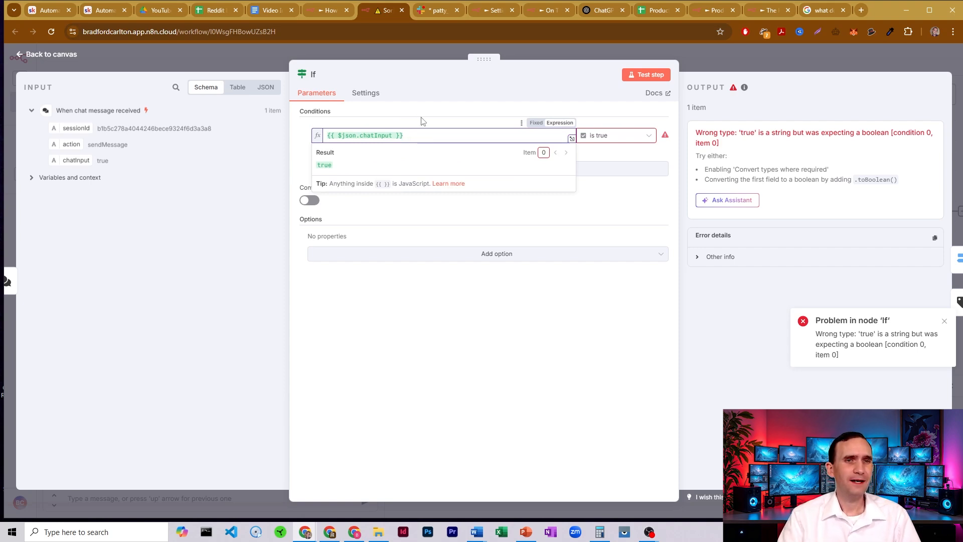
# Set the If condition to String "is equal to" with the comparison value true without quotation marks, and test the step.
pyautogui.click(633, 135)
pyautogui.moveTo(640, 215)
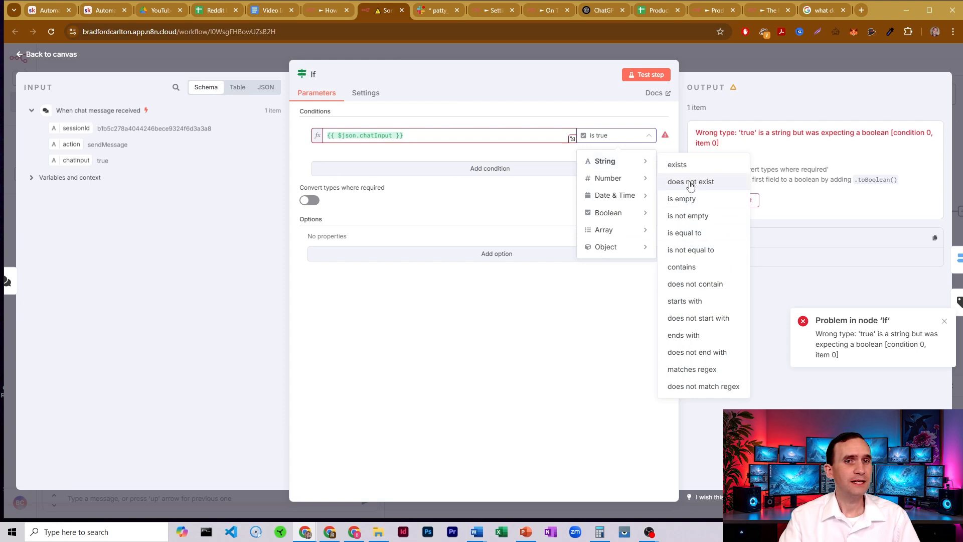
pyautogui.click(688, 231)
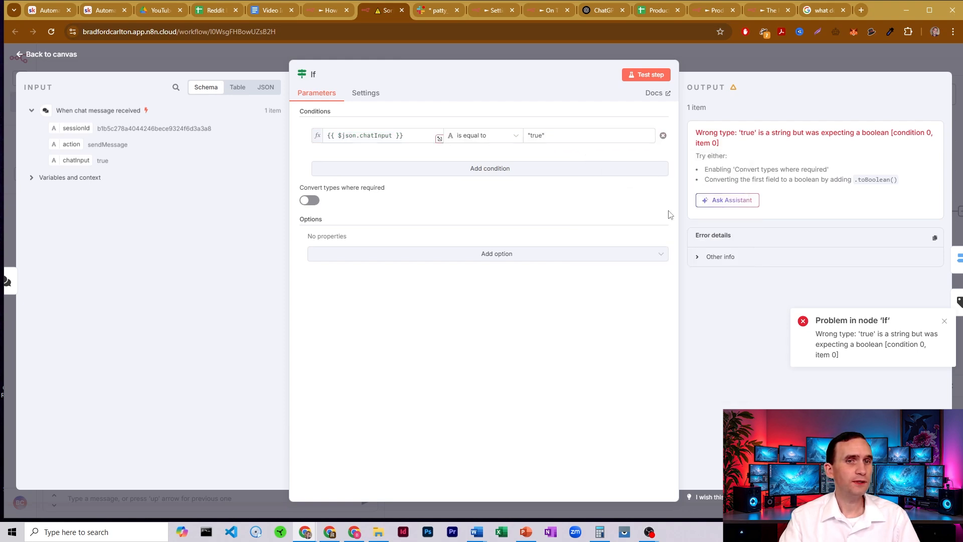
pyautogui.click(563, 136)
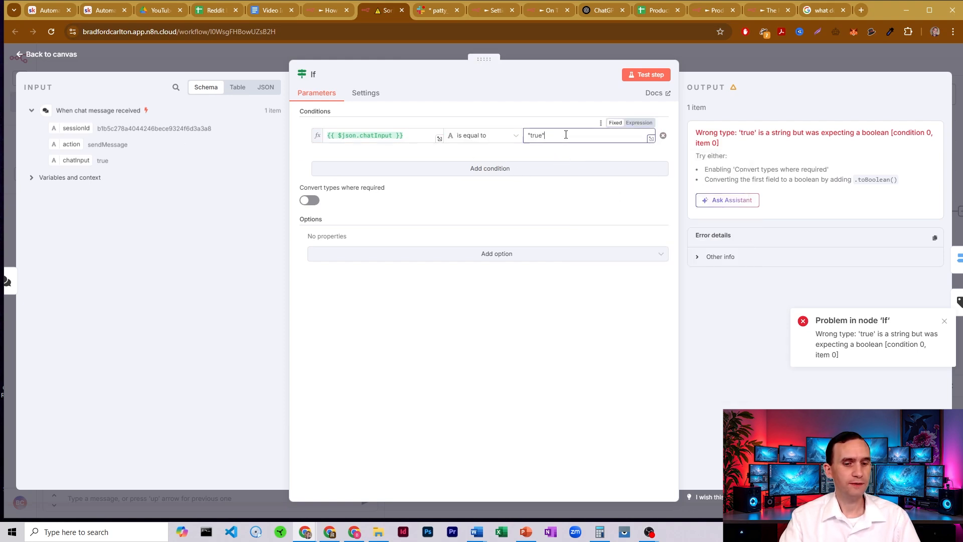
pyautogui.click(636, 76)
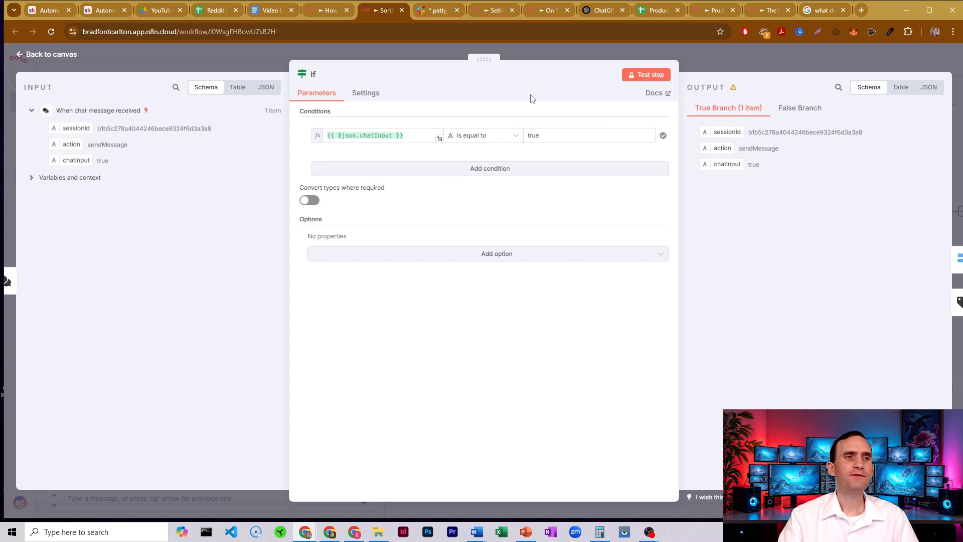
# Compare the chatInput value in the input data with the one in the True Branch output.
pyautogui.moveTo(113, 165); pyautogui.dragTo(91, 160)
pyautogui.click(120, 166)
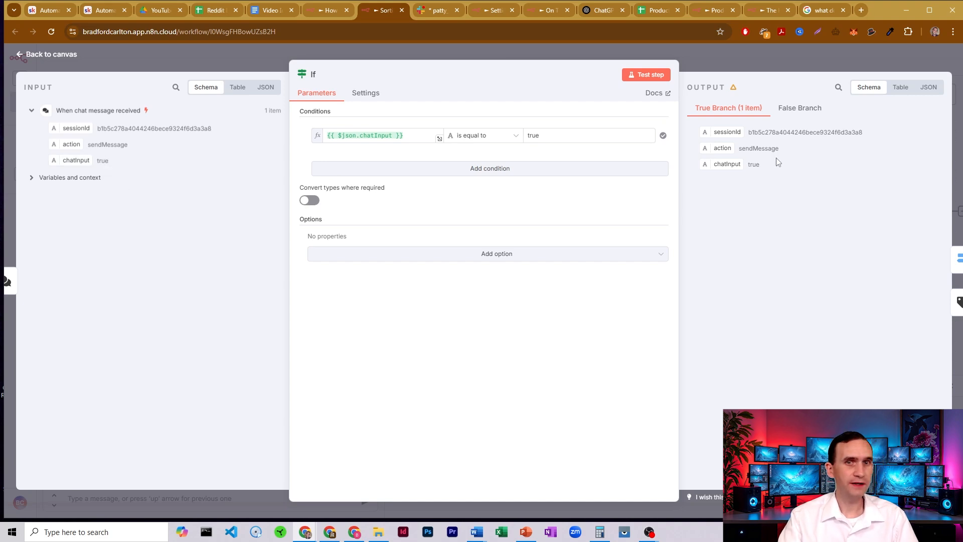
pyautogui.moveTo(751, 165); pyautogui.dragTo(766, 170)
pyautogui.click(755, 164)
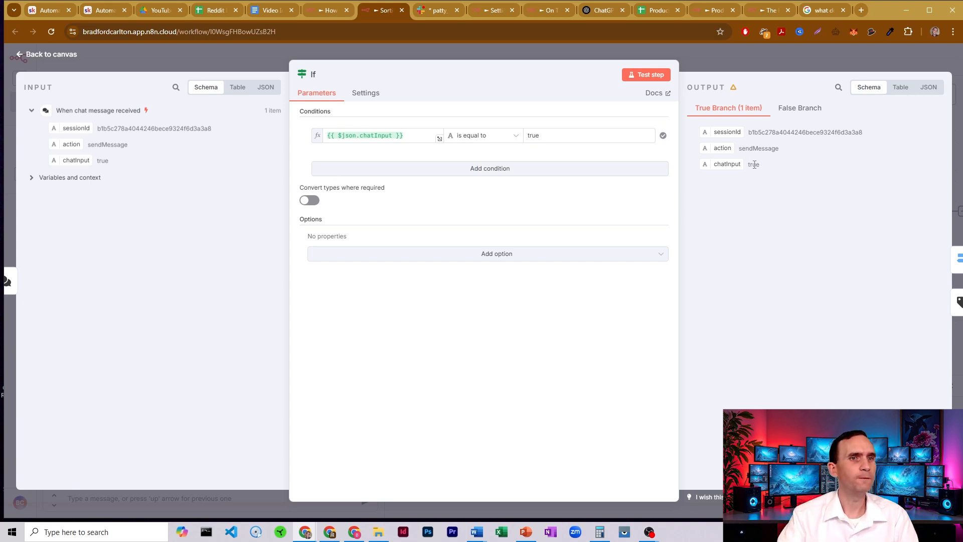
# Review the Array and Object operators available for the If condition.
pyautogui.click(506, 141)
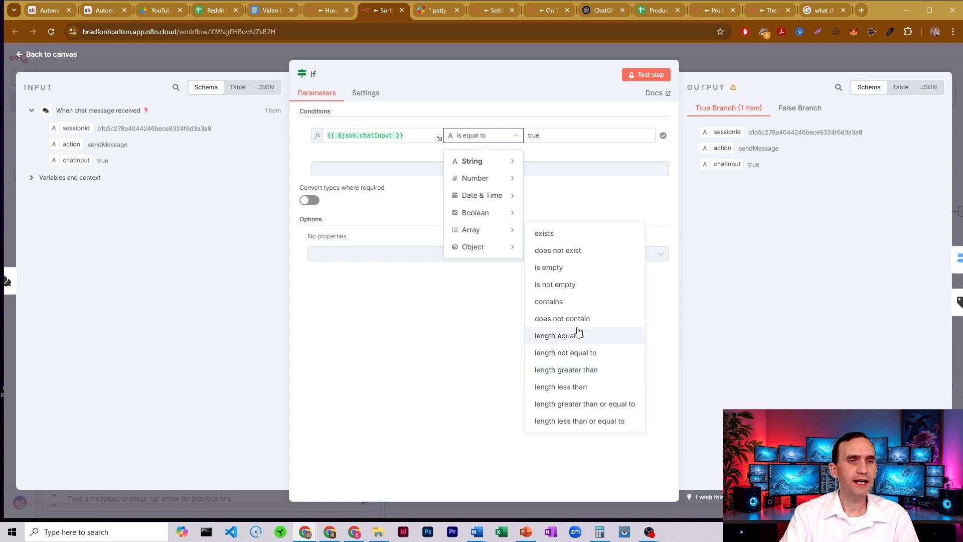
pyautogui.moveTo(483, 236)
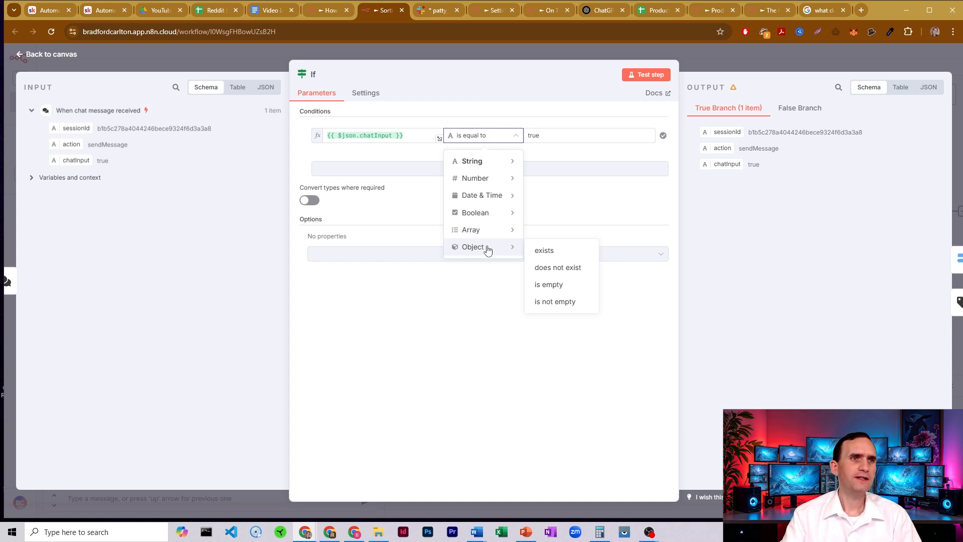
# Display the If node's input data as JSON and review its sessionId and chatInput against the condition's comparison value.
pyautogui.click(265, 87)
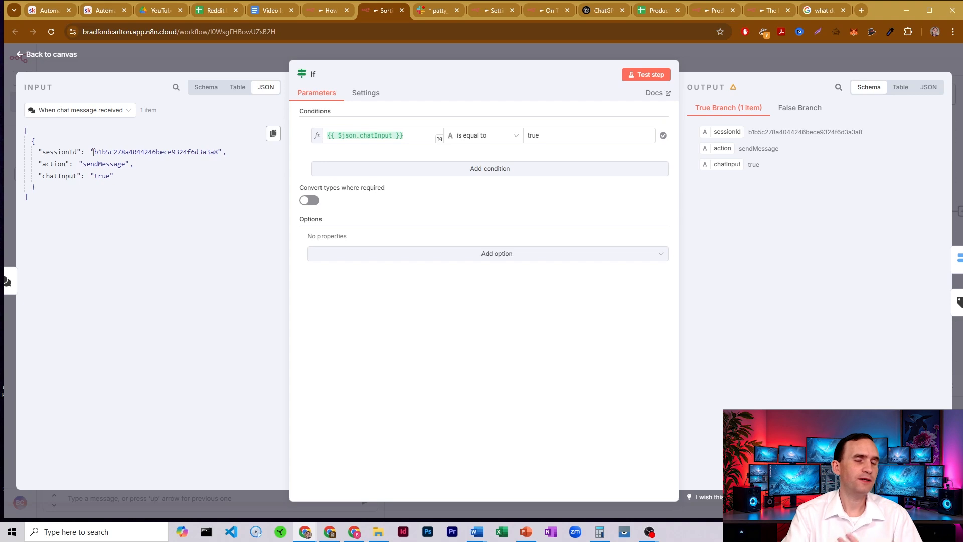
pyautogui.moveTo(94, 152); pyautogui.dragTo(227, 152)
pyautogui.click(217, 153)
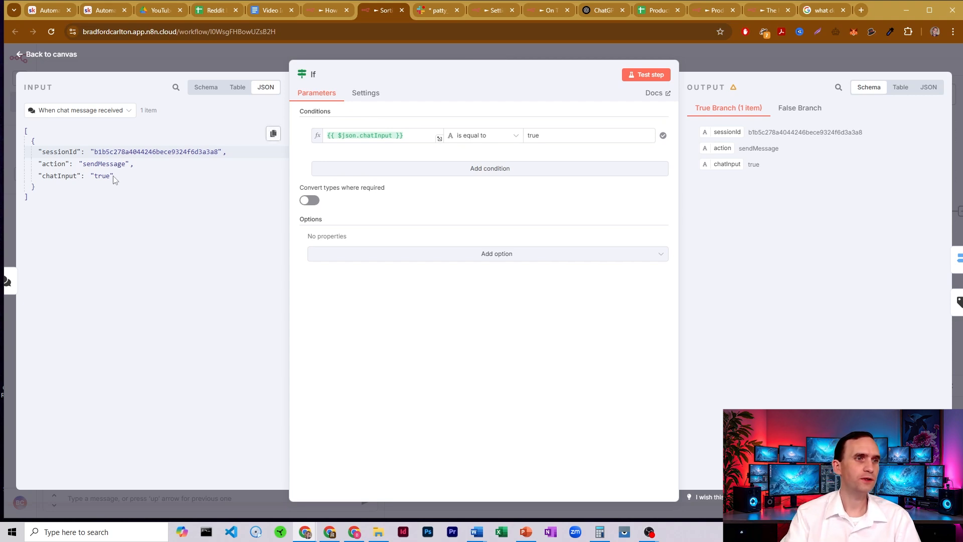
pyautogui.click(534, 135)
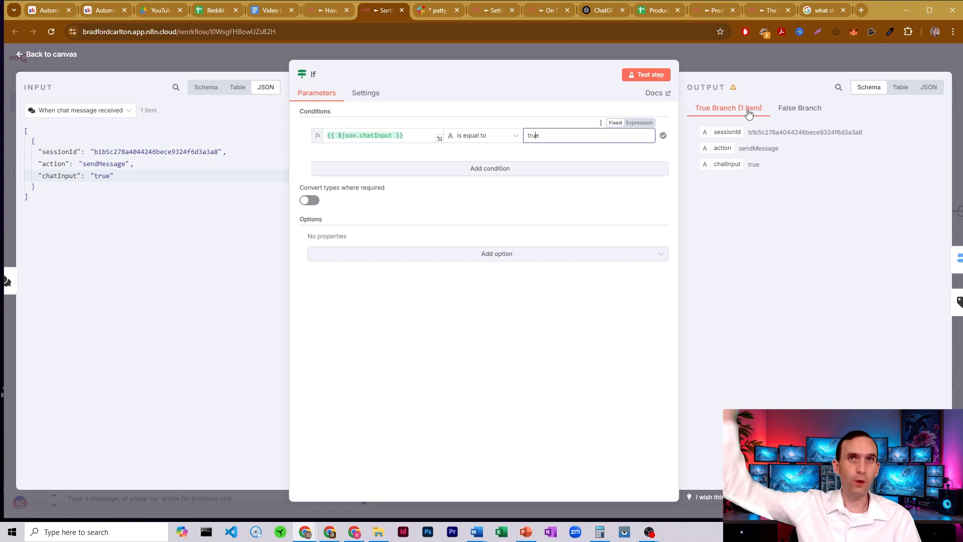
# Add a second condition to the If node and combine the conditions with OR.
pyautogui.click(472, 172)
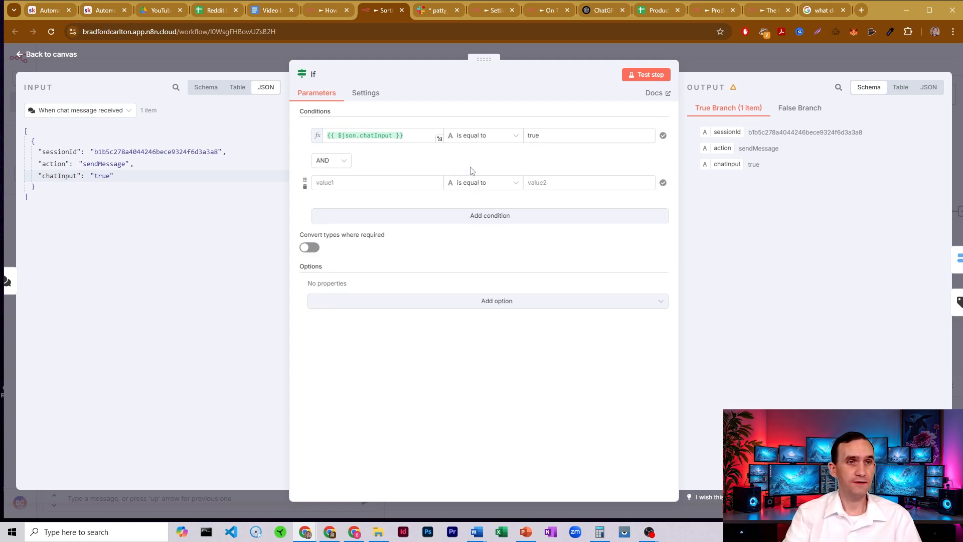
pyautogui.click(345, 164)
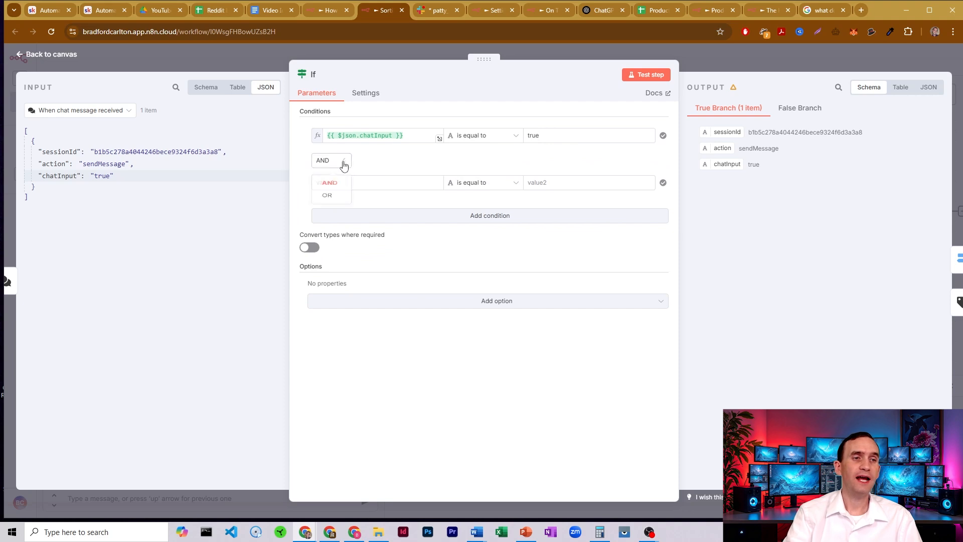
pyautogui.click(347, 203)
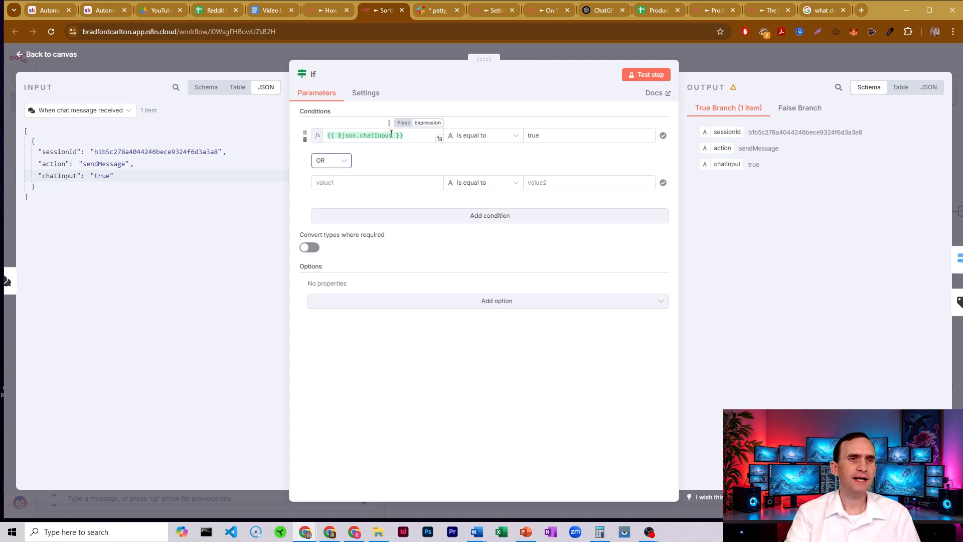
# Set the second condition to check that the input's chatInput is equal to hello, and test the step.
pyautogui.click(378, 182)
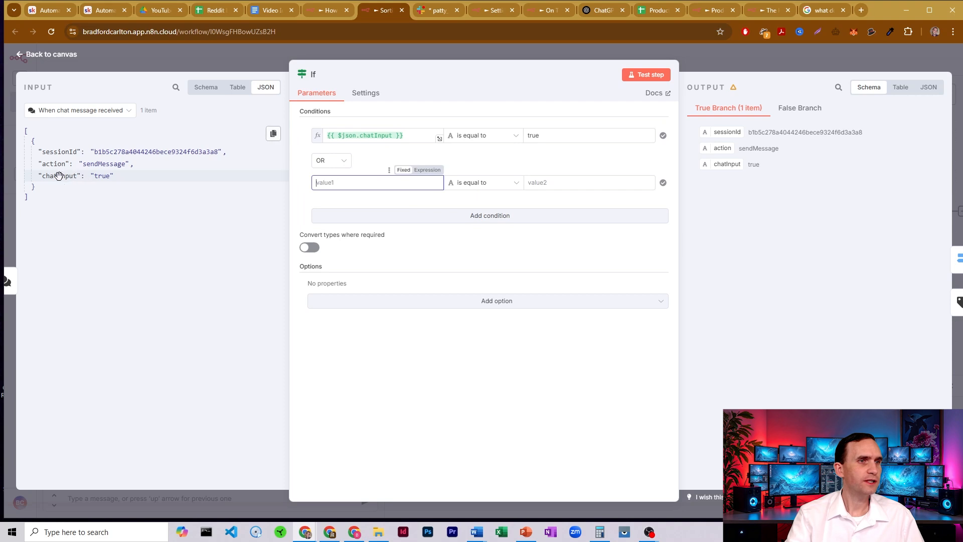
pyautogui.moveTo(59, 176); pyautogui.dragTo(347, 185)
pyautogui.click(565, 185)
pyautogui.write('hello')
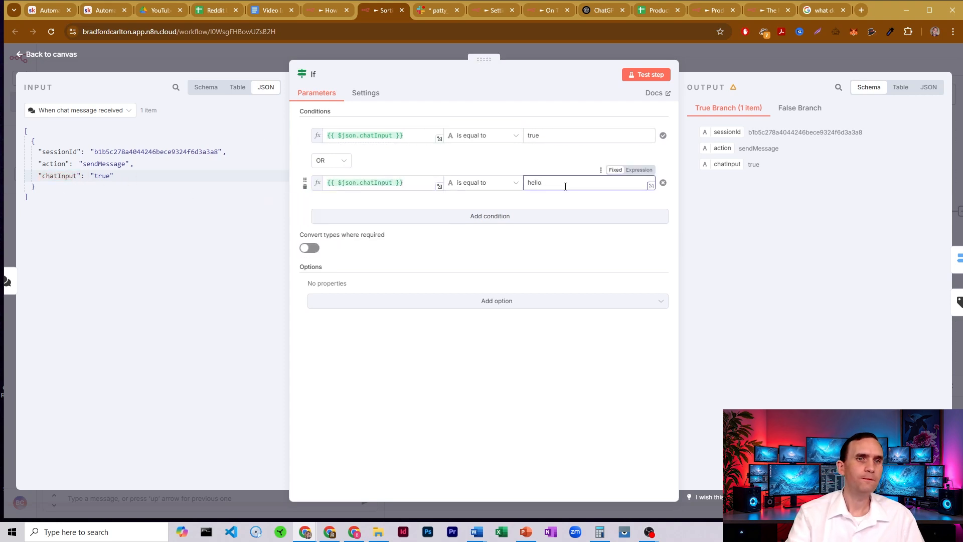
pyautogui.click(634, 75)
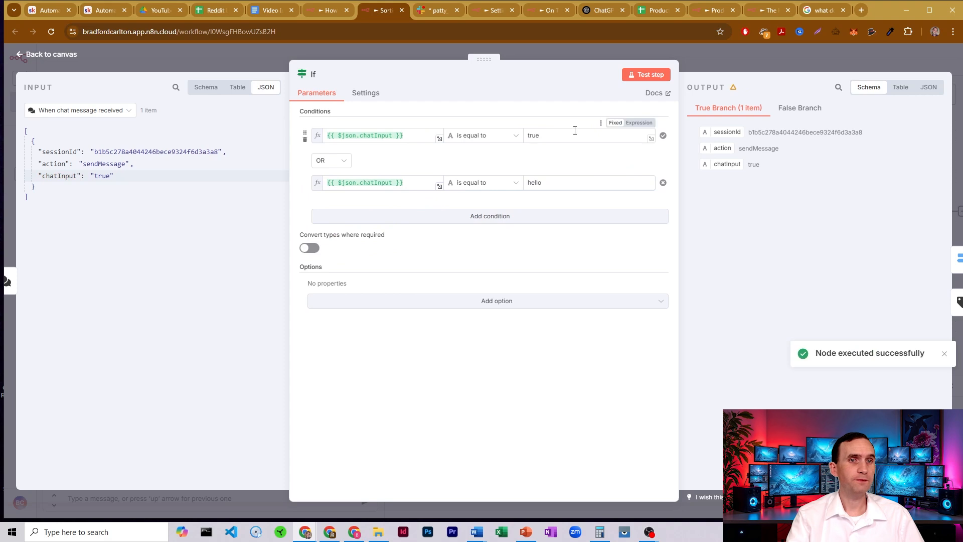
# Inspect the result of the first condition's chatInput expression.
pyautogui.moveTo(572, 136); pyautogui.dragTo(387, 129)
pyautogui.tripleClick(355, 134)
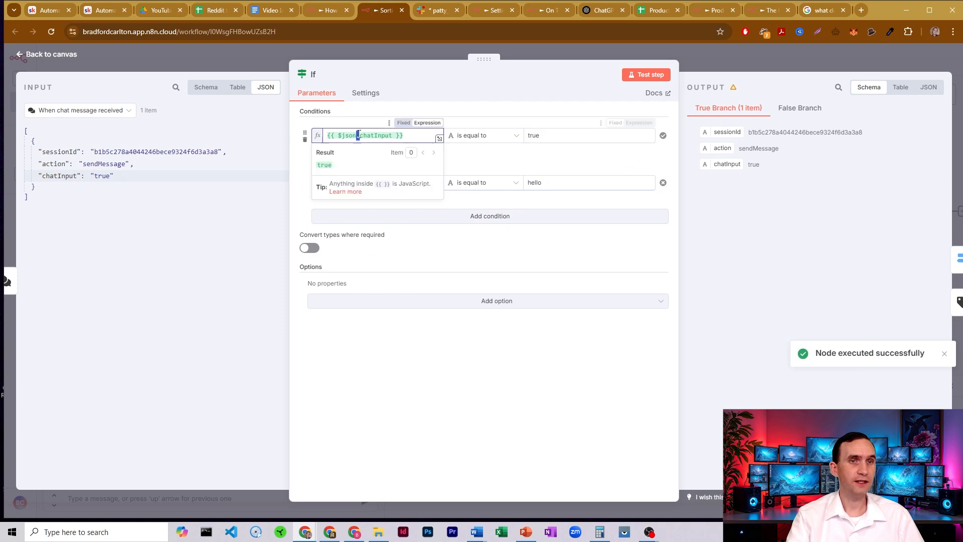
pyautogui.click(533, 112)
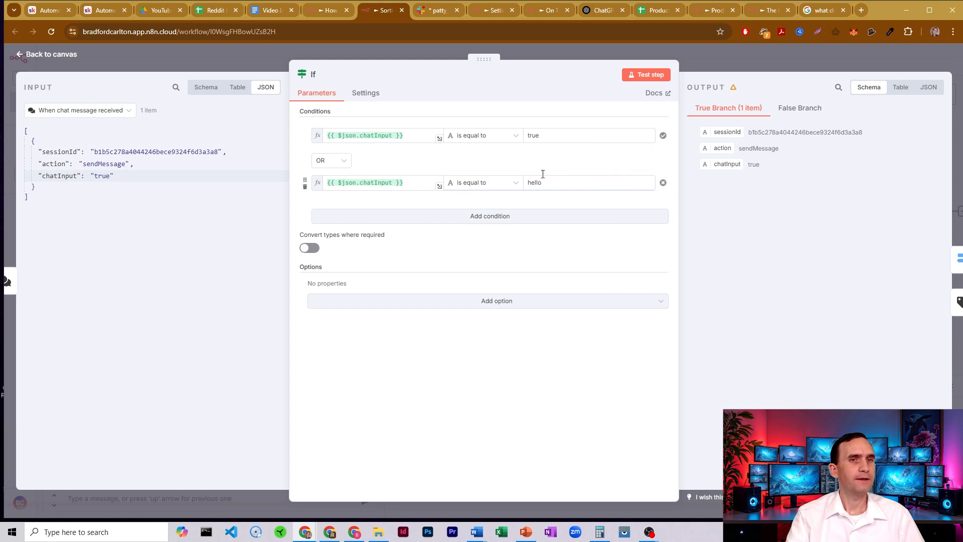
# Send the chat message "hello" and reopen the If node to check how each condition evaluates.
pyautogui.click(742, 52)
pyautogui.click(223, 492)
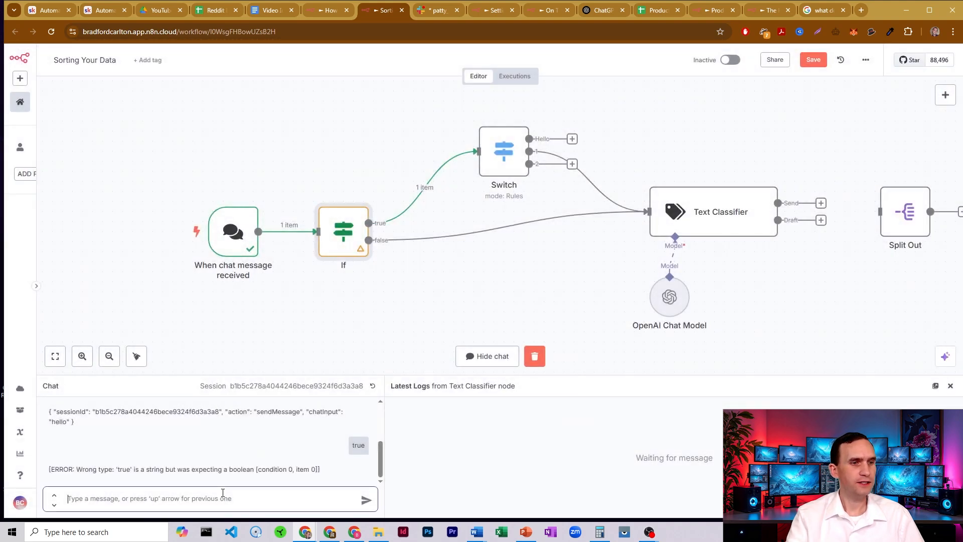
pyautogui.write('hello')
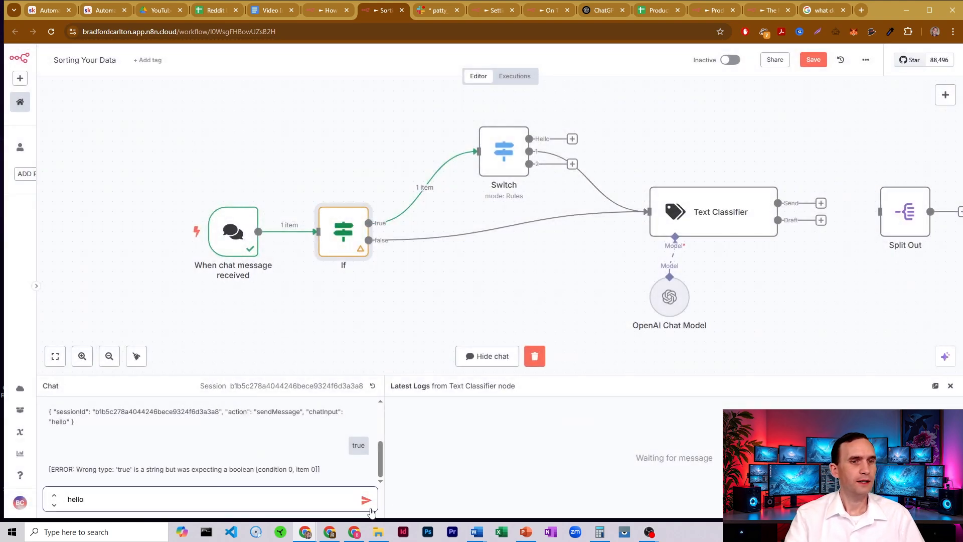
pyautogui.click(366, 500)
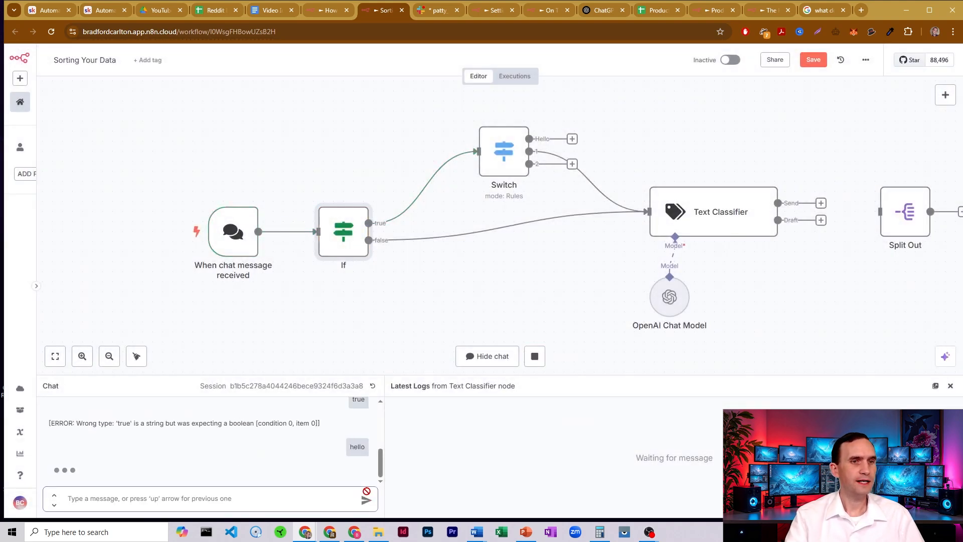
pyautogui.doubleClick(349, 236)
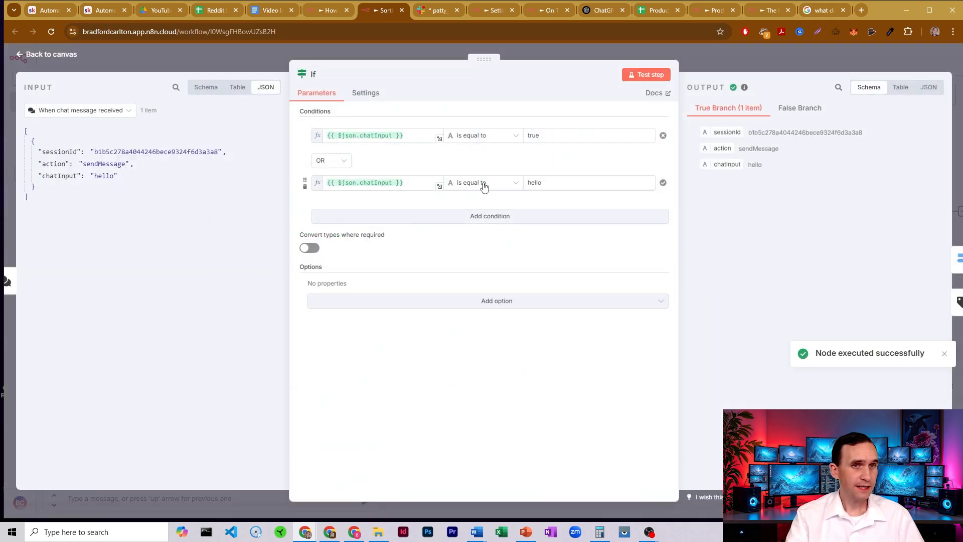
pyautogui.moveTo(663, 138)
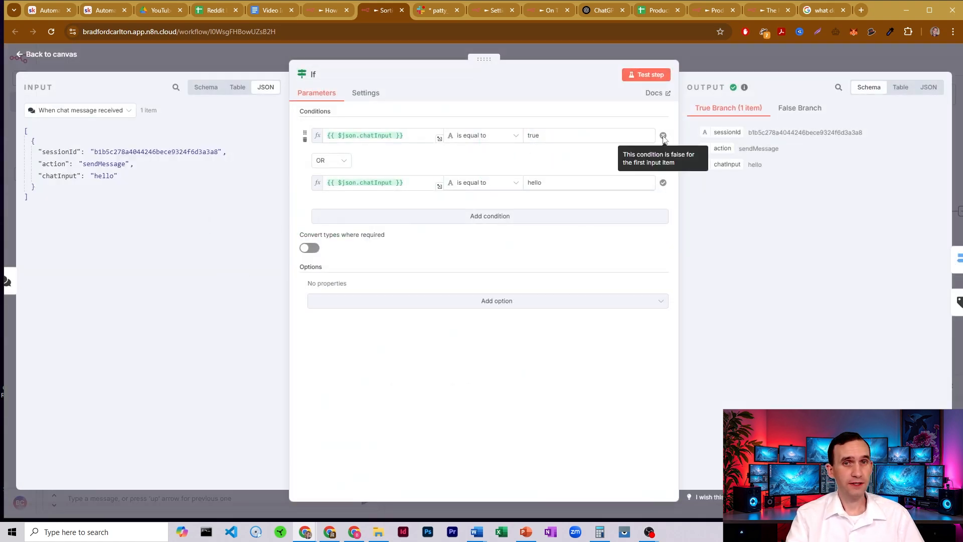
# Switch the operator joining the two conditions to AND, test the step, and check the first condition's status.
pyautogui.click(340, 162)
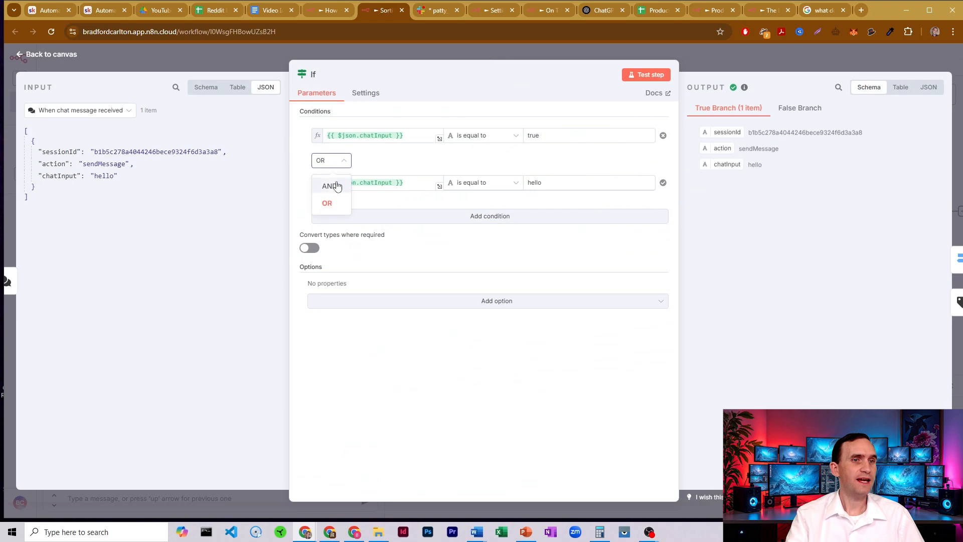
pyautogui.click(335, 185)
pyautogui.click(647, 75)
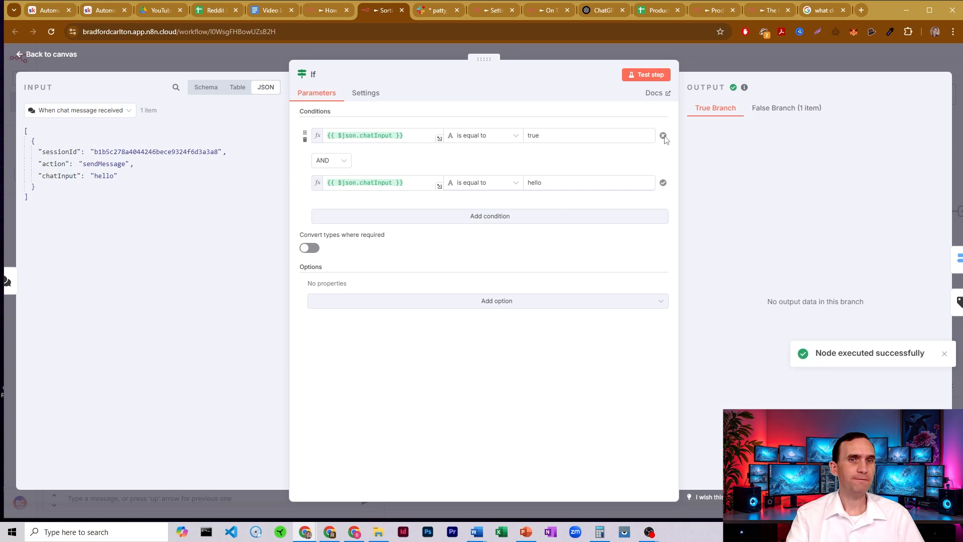
pyautogui.moveTo(663, 136)
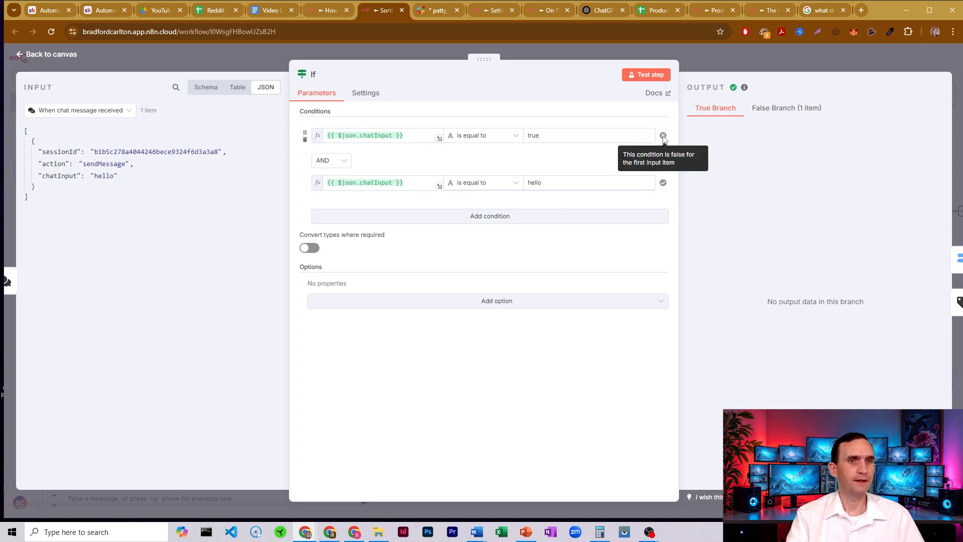
# Add a third, empty condition to the If node and combine all the conditions with OR.
pyautogui.click(499, 215)
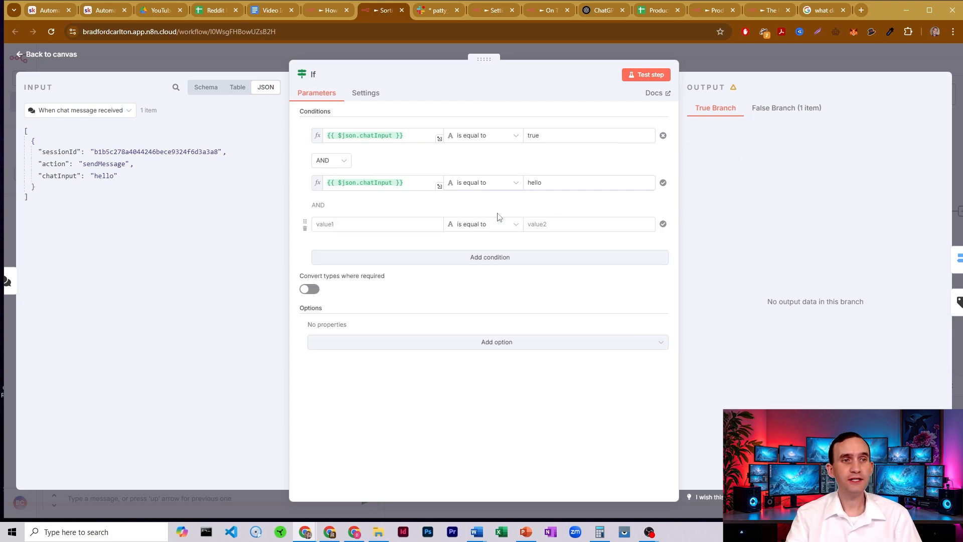
pyautogui.click(345, 162)
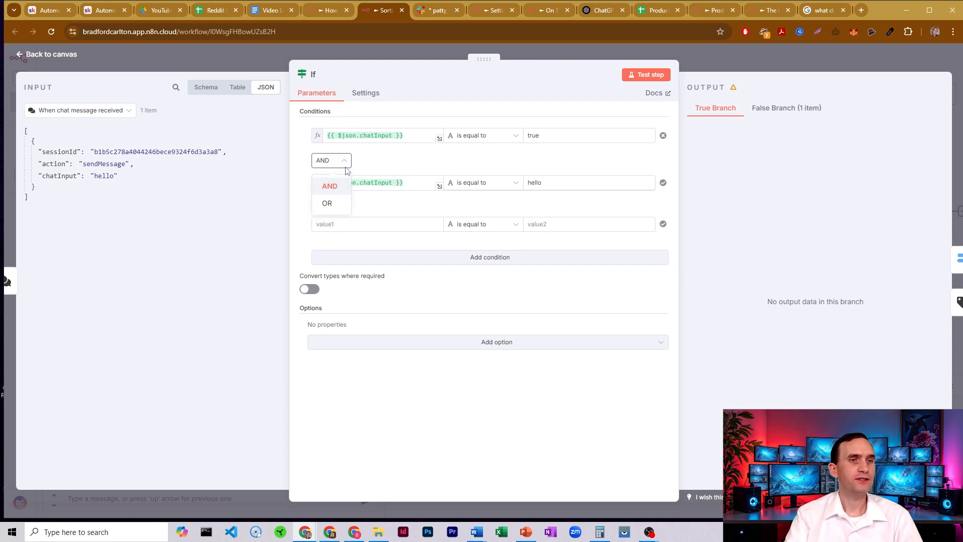
pyautogui.click(328, 204)
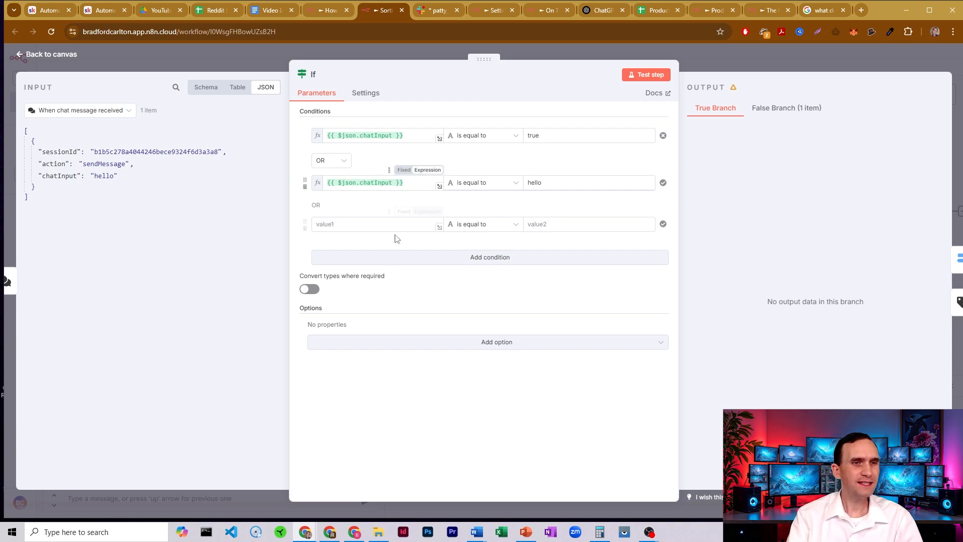
# Enable type conversion where required and set the first condition's operator to String "contains".
pyautogui.click(310, 290)
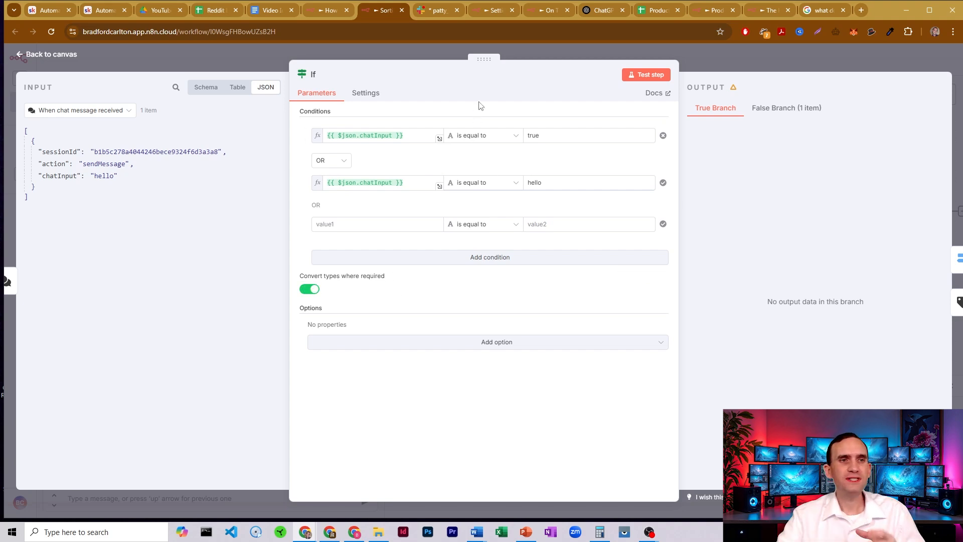
pyautogui.click(506, 136)
pyautogui.moveTo(504, 160)
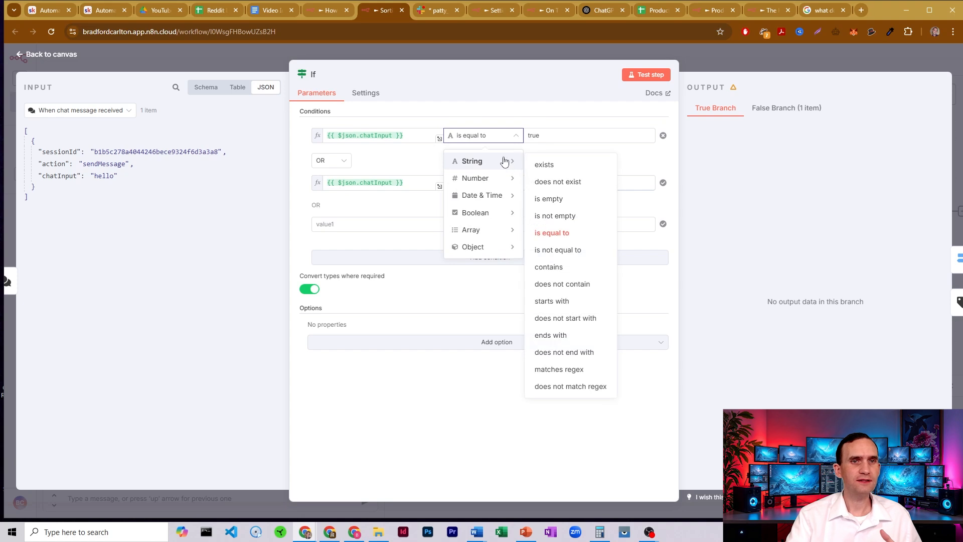
pyautogui.click(557, 266)
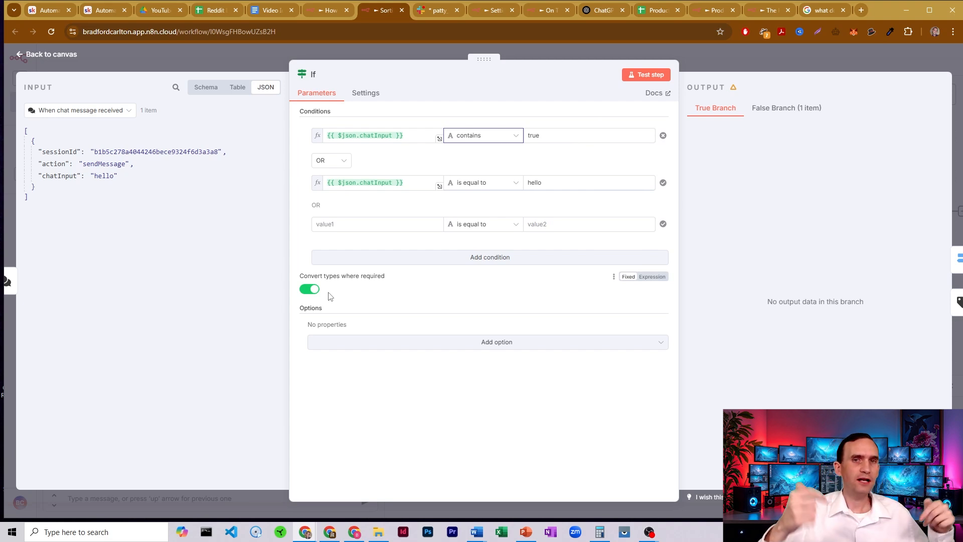
# Add the Ignore Case option to the If node and change the second condition's comparison value to Hello.
pyautogui.click(518, 341)
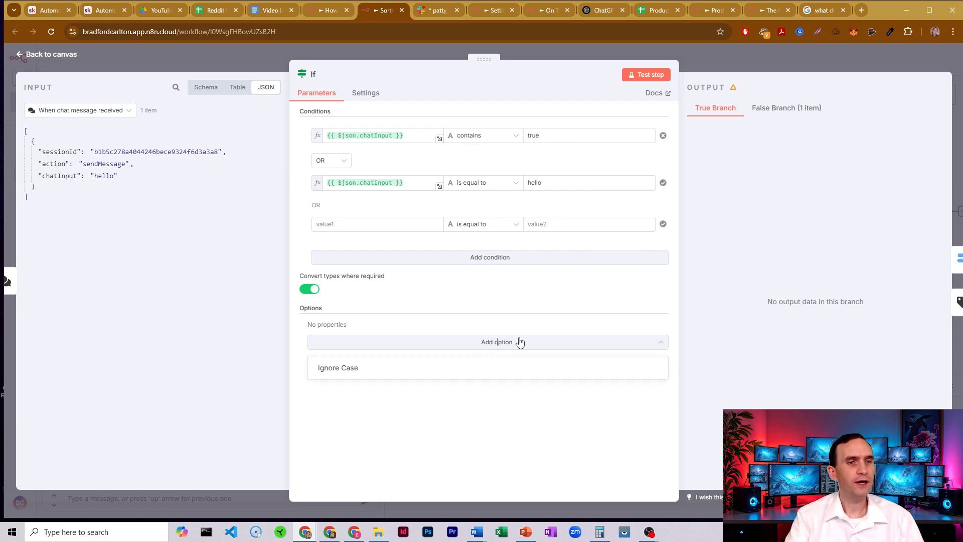
pyautogui.click(411, 372)
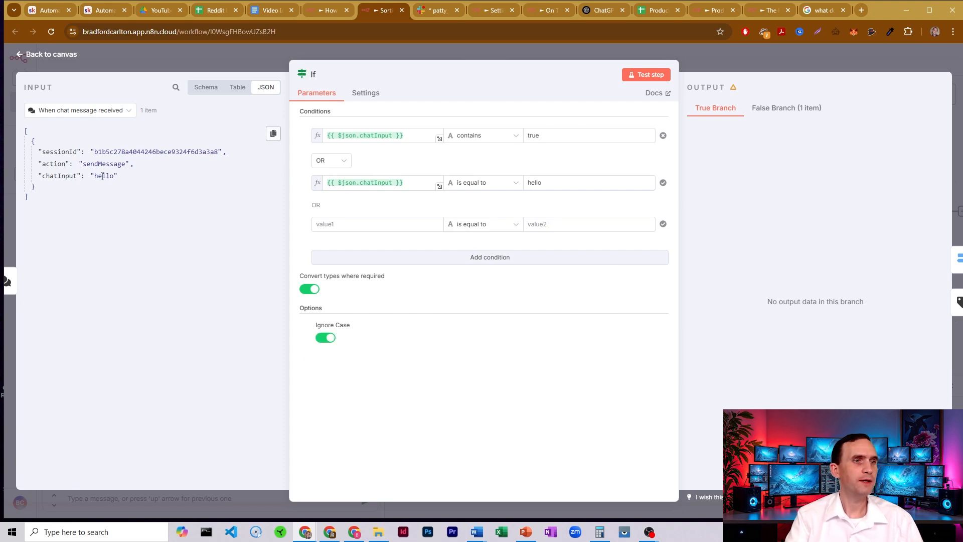
pyautogui.moveTo(99, 176); pyautogui.dragTo(95, 176)
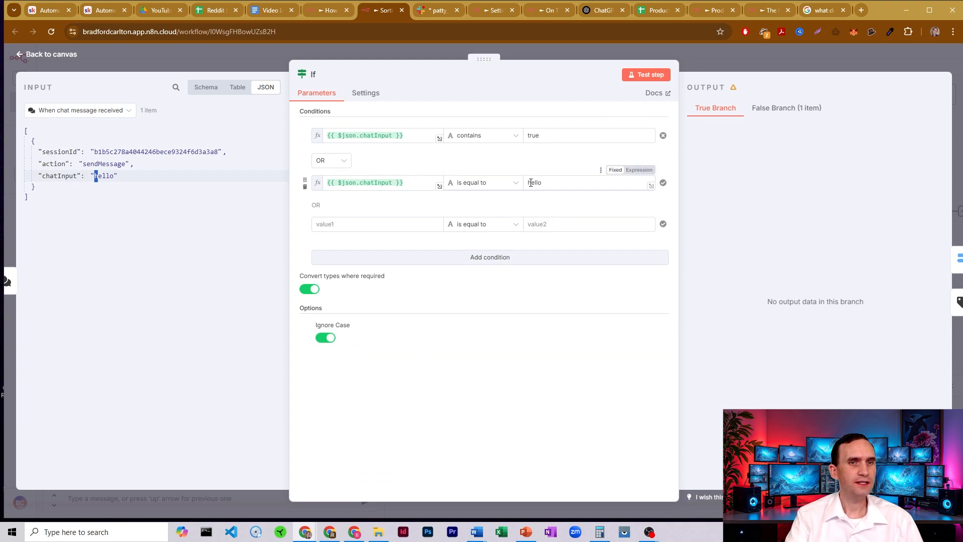
pyautogui.moveTo(531, 183); pyautogui.dragTo(527, 182)
pyautogui.write('H')
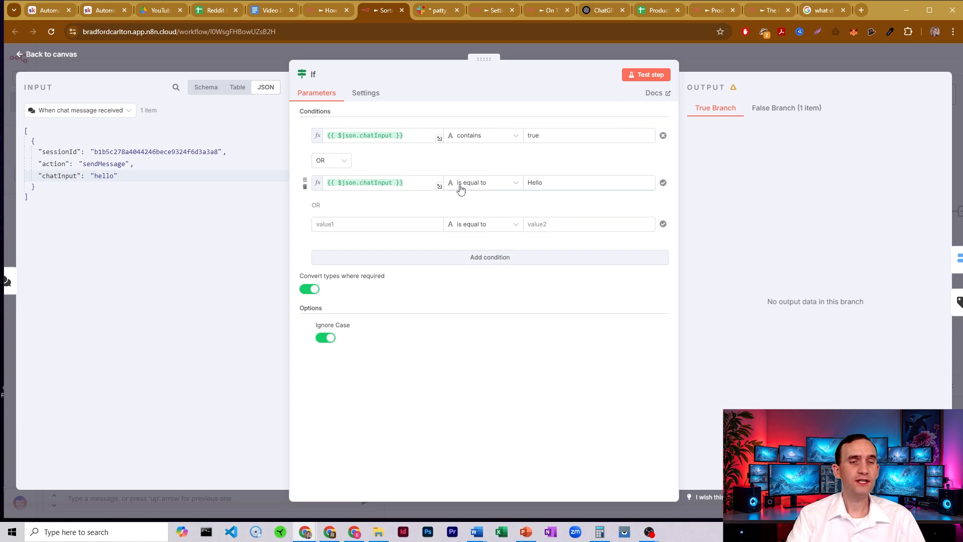
# Test the If step, compare the second condition's value with the incoming chatInput, and return to the canvas.
pyautogui.moveTo(532, 182); pyautogui.dragTo(527, 182)
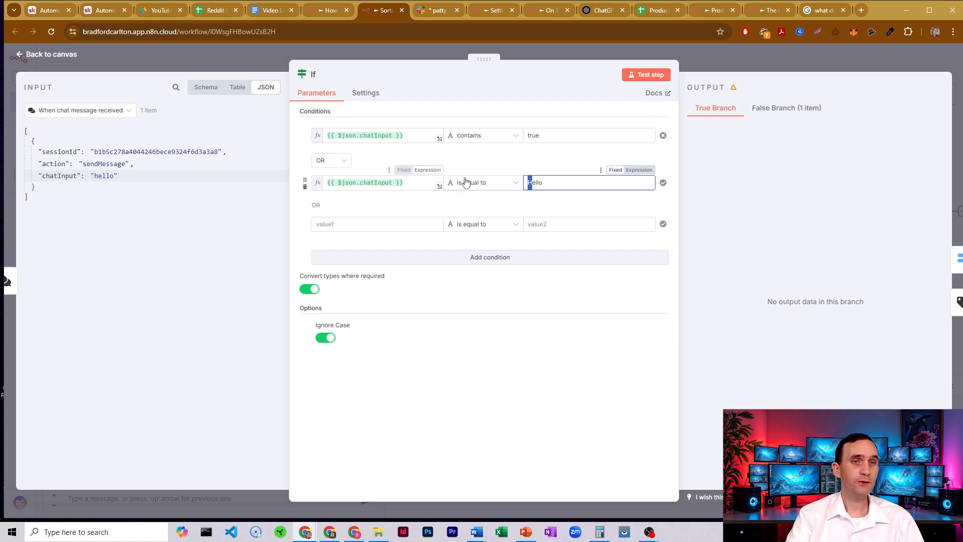
pyautogui.click(647, 75)
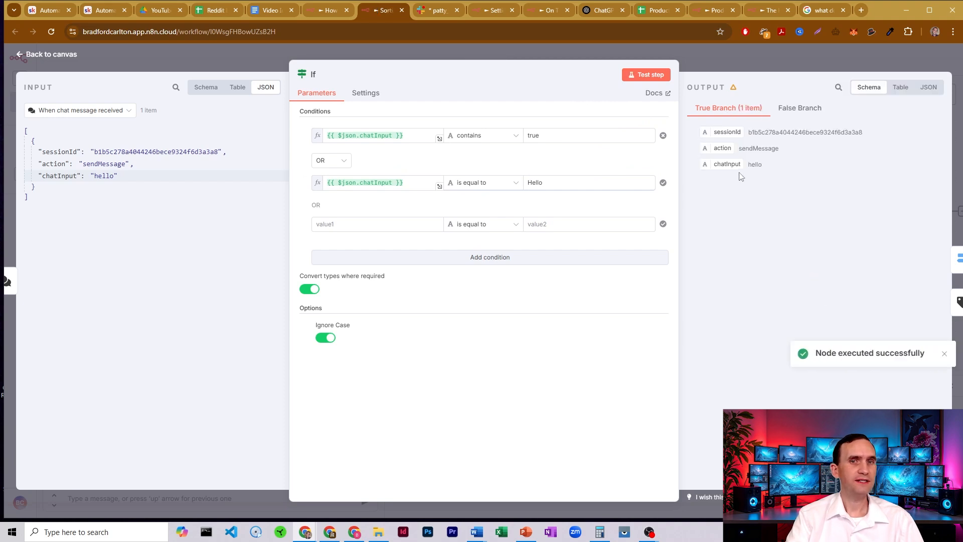
pyautogui.moveTo(556, 185); pyautogui.dragTo(524, 184)
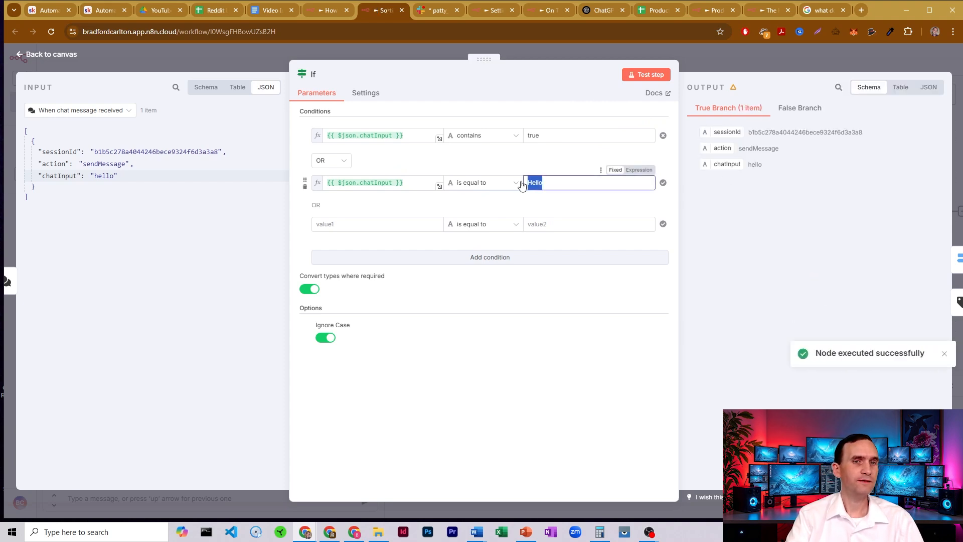
pyautogui.moveTo(119, 176); pyautogui.dragTo(85, 176)
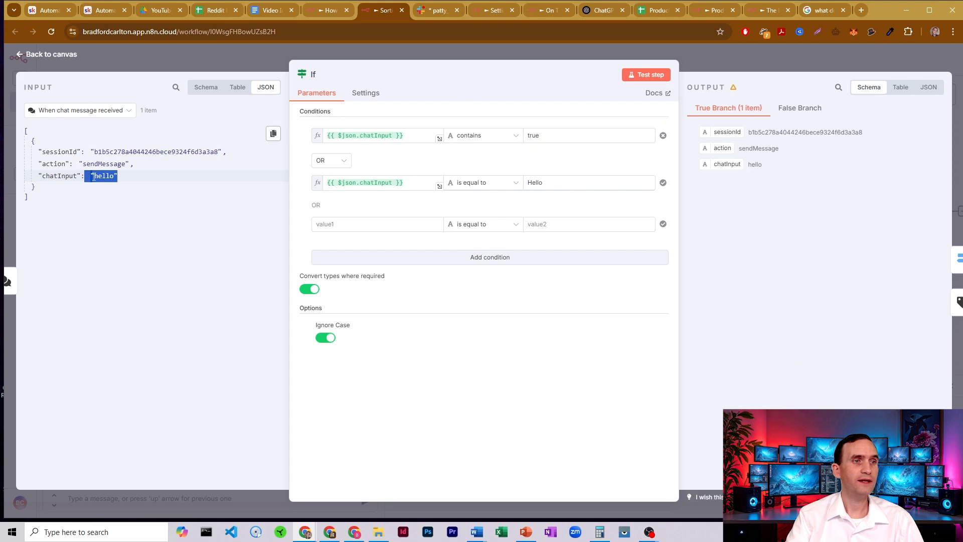
pyautogui.click(548, 166)
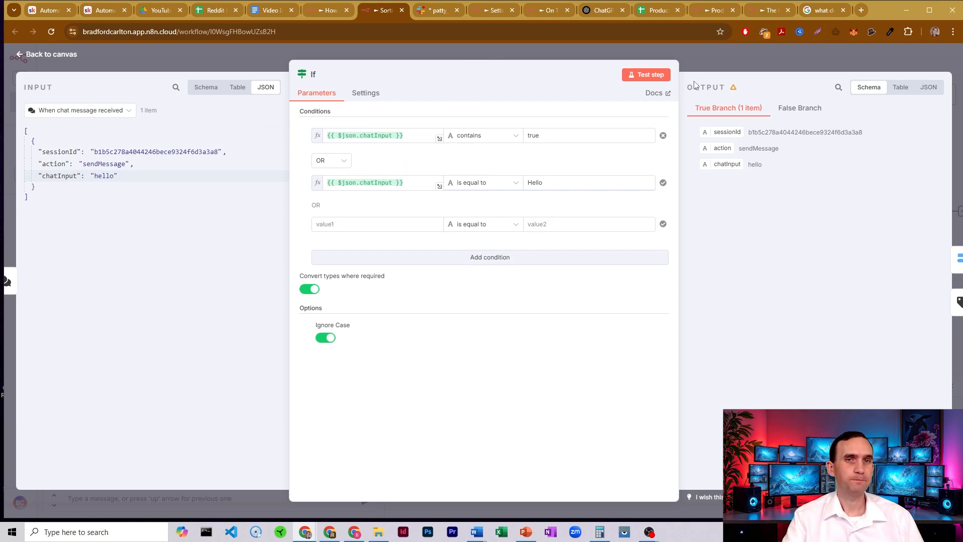
pyautogui.click(705, 59)
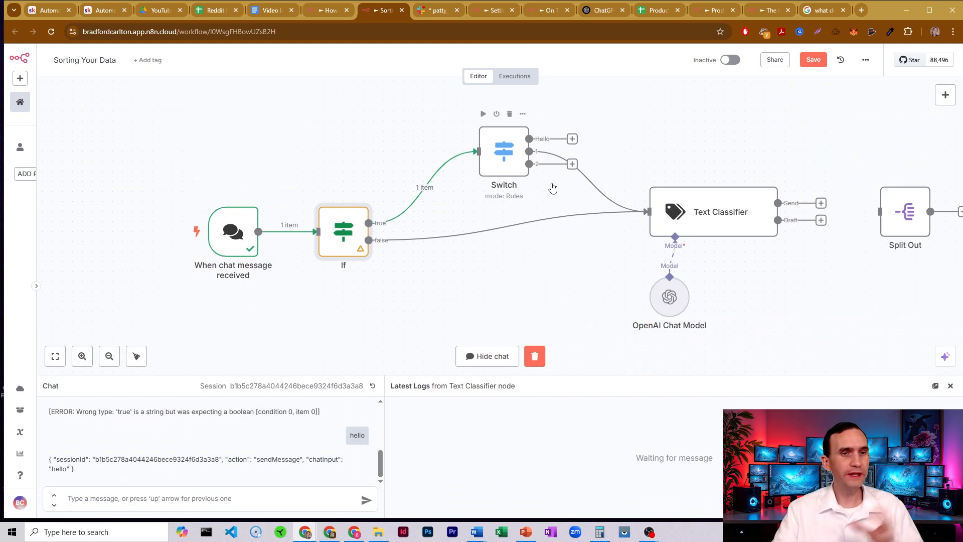
# Open the Switch node and set the comparison values of its first three routing rules to vanilla, strawberry and chocolate.
pyautogui.doubleClick(508, 152)
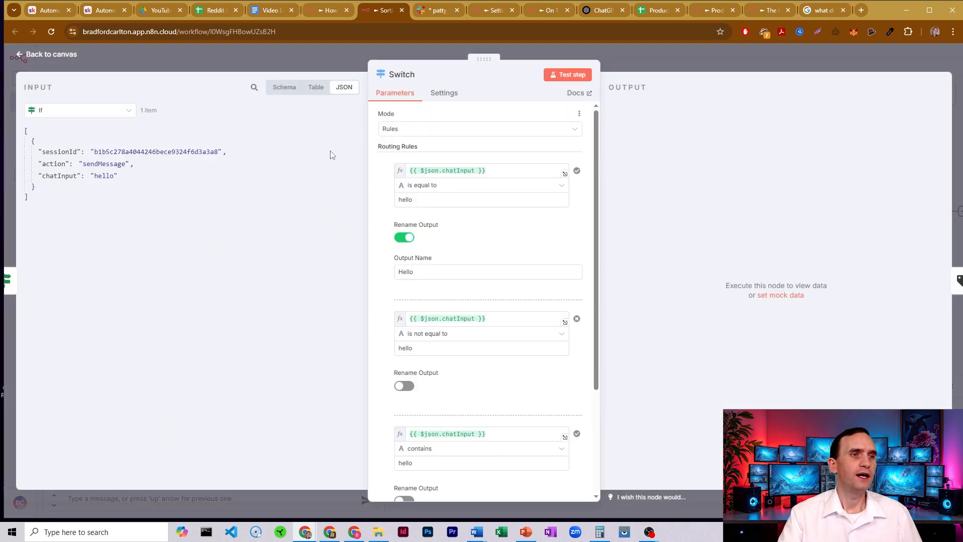
pyautogui.moveTo(115, 174); pyautogui.dragTo(95, 175)
pyautogui.click(104, 172)
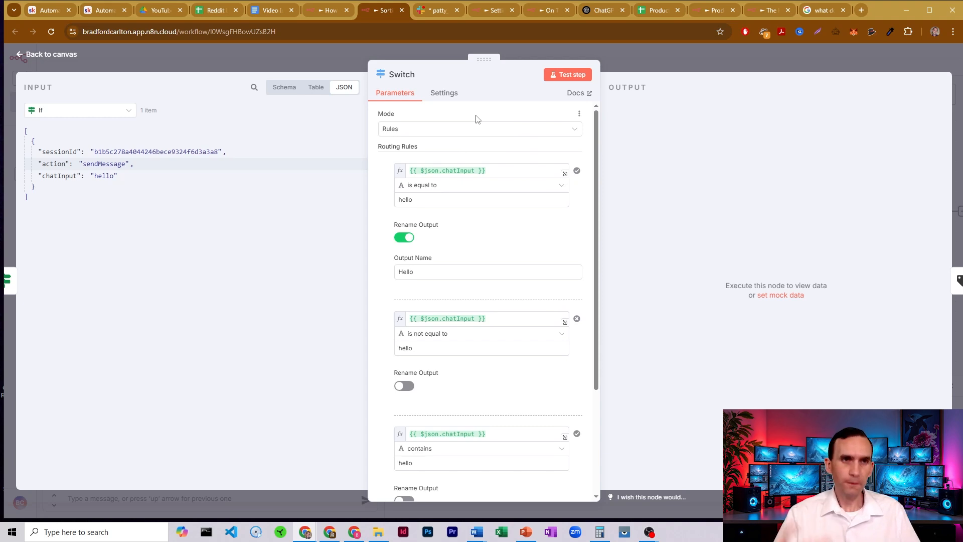
pyautogui.doubleClick(411, 200)
pyautogui.write('vanilla')
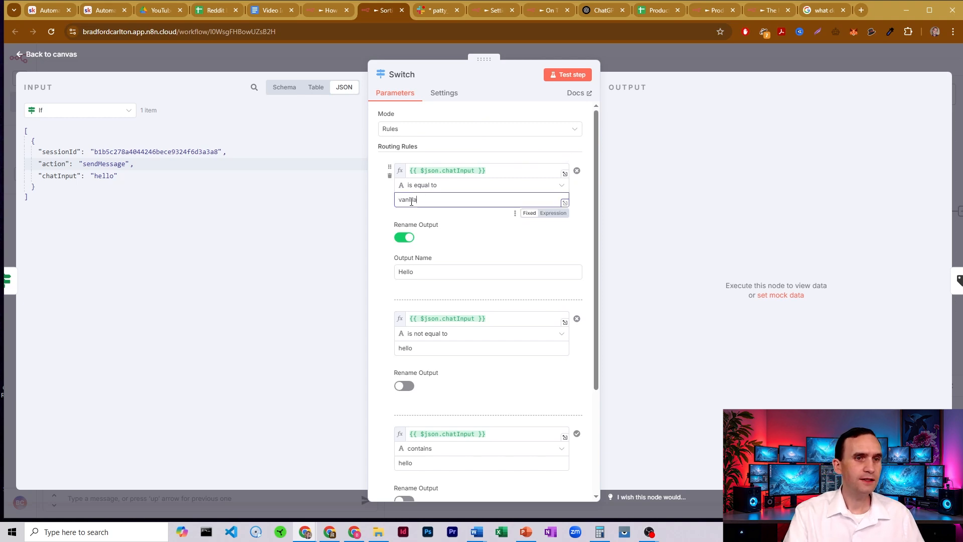
pyautogui.doubleClick(405, 348)
pyautogui.write('strawberry')
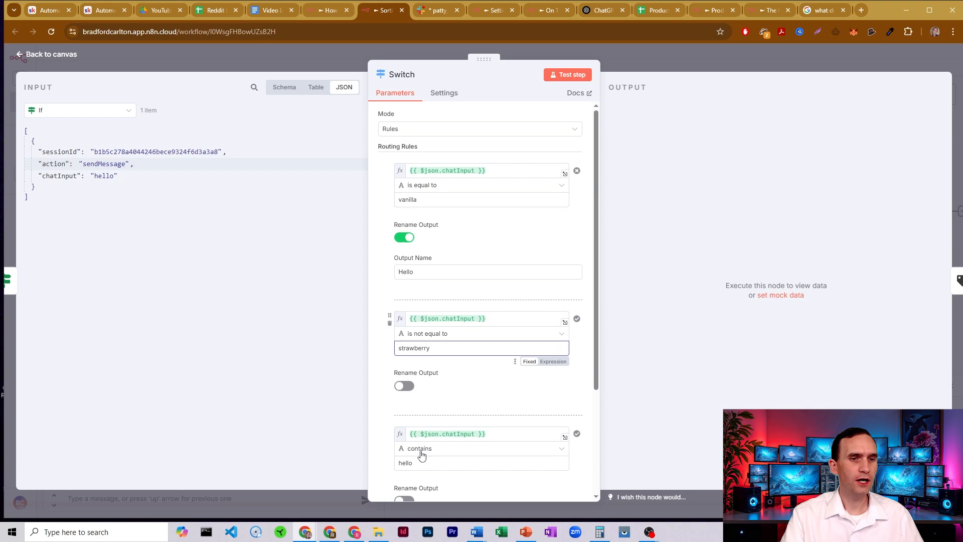
pyautogui.doubleClick(404, 463)
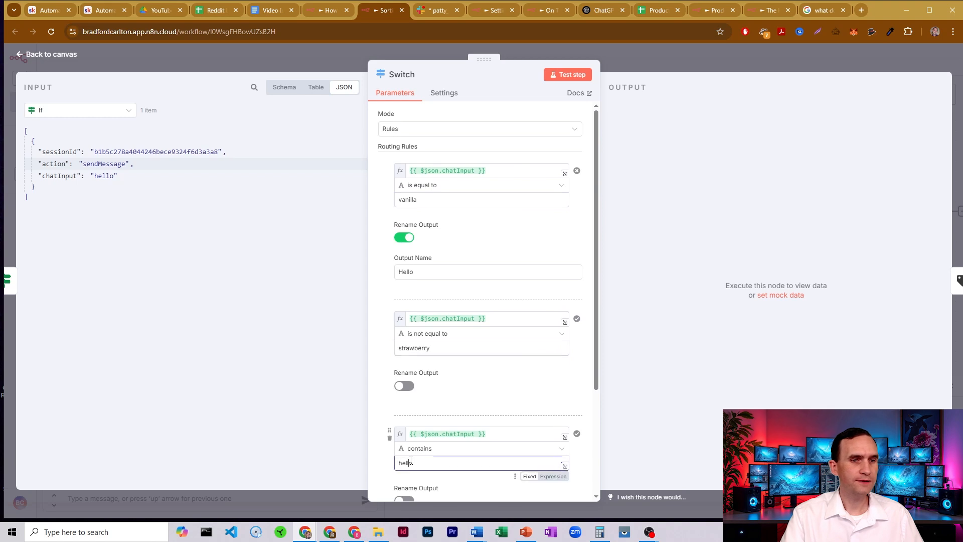
pyautogui.write('chocolate')
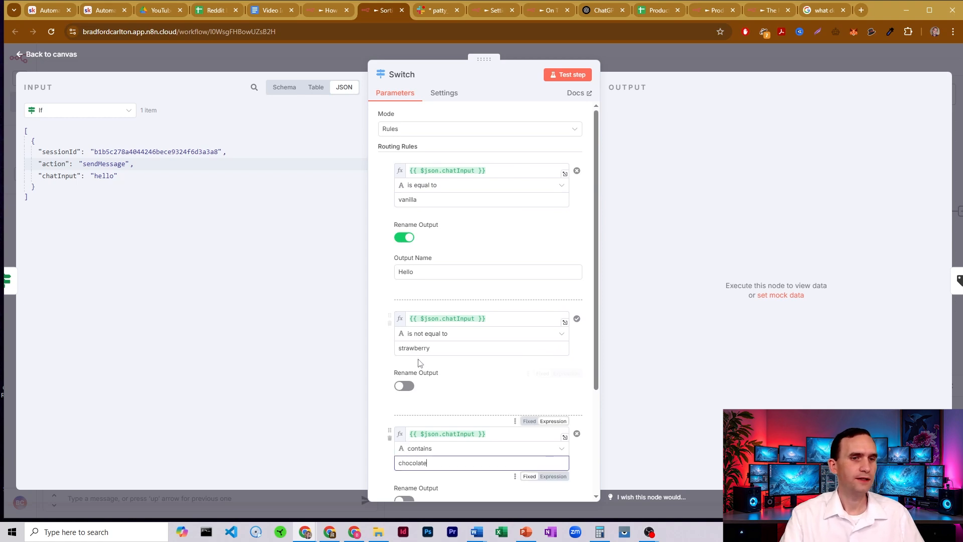
# Add a fourth routing rule that checks whether chatInput is equal to rocky road, and return to the canvas.
pyautogui.scroll(-3, 421, 363)
pyautogui.click(460, 390)
pyautogui.click(430, 431)
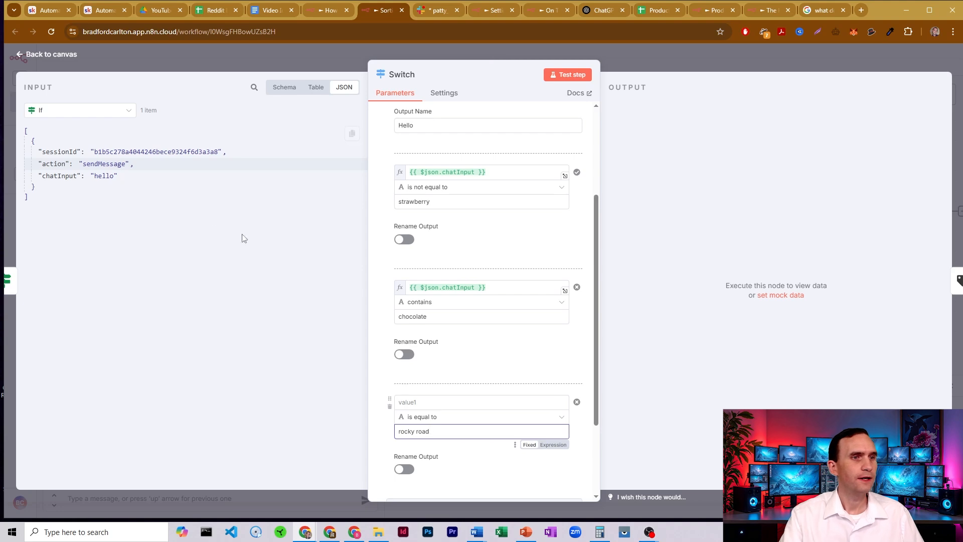
pyautogui.moveTo(60, 176); pyautogui.dragTo(422, 402)
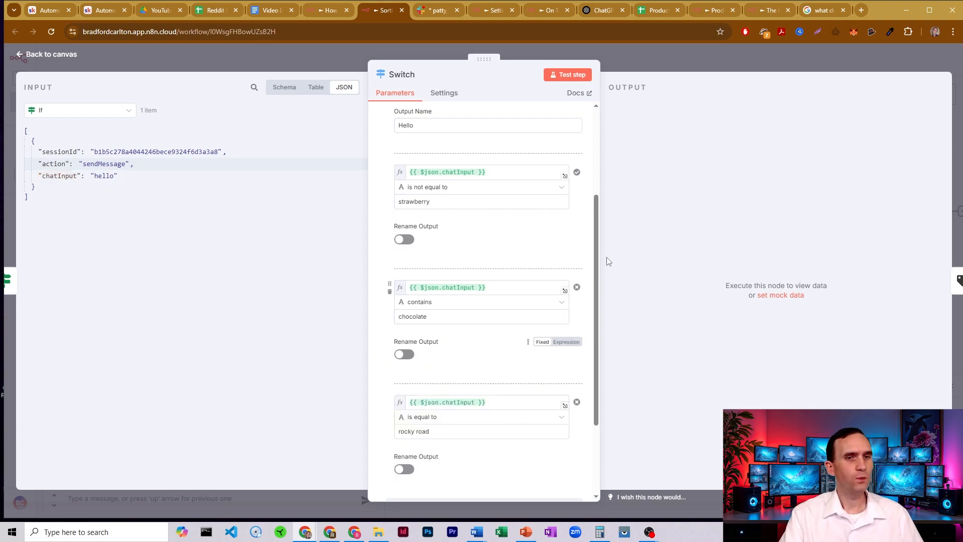
pyautogui.click(622, 58)
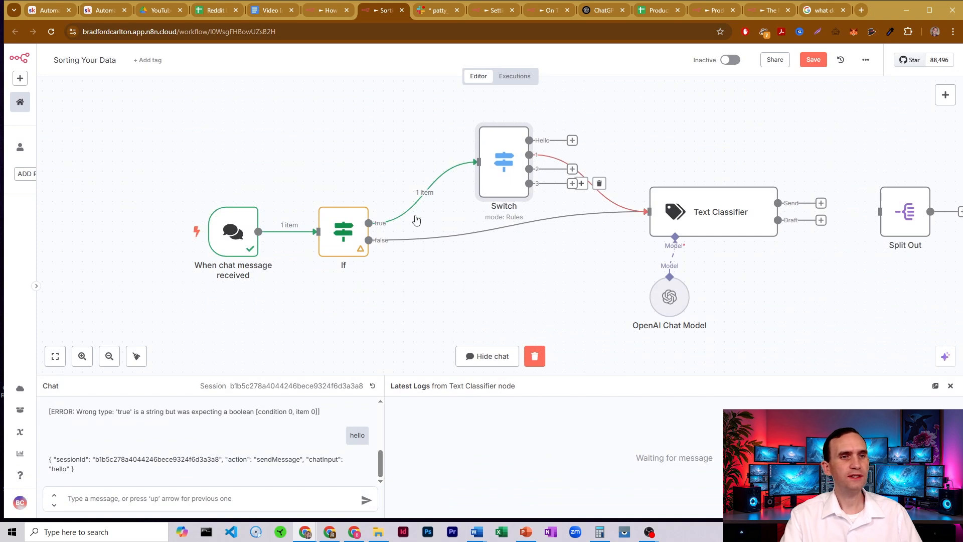
# Delete the If node's connections to the chat trigger, the Switch node and the Text Classifier.
pyautogui.moveTo(287, 238)
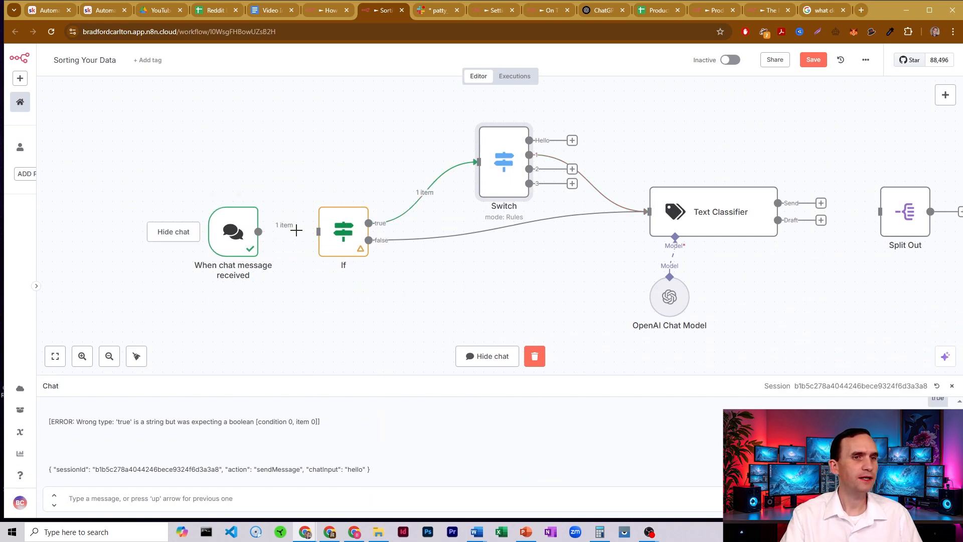
pyautogui.click(518, 226)
pyautogui.click(434, 193)
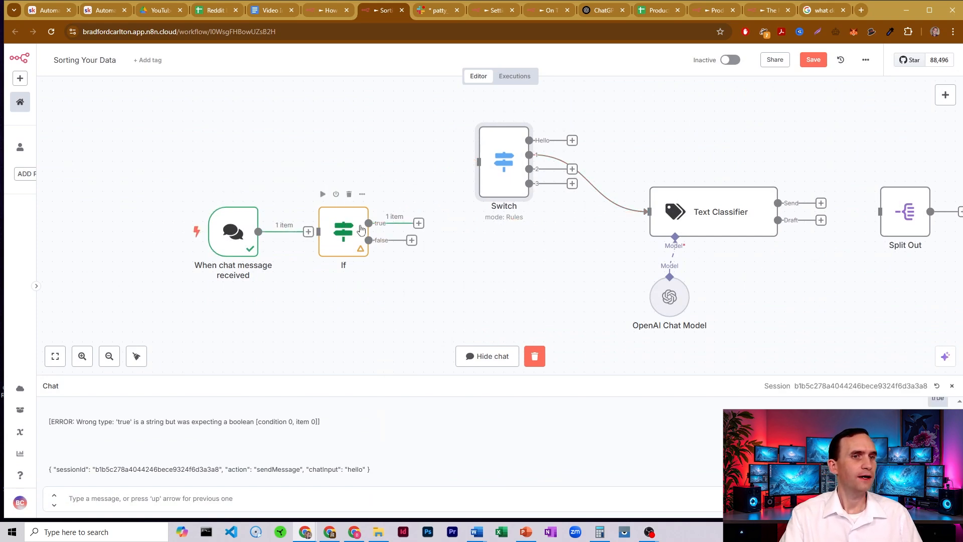
# Swap the If node out for the Switch node beside the chat trigger and connect the trigger to the Switch.
pyautogui.moveTo(344, 236); pyautogui.dragTo(554, 295)
pyautogui.moveTo(501, 175); pyautogui.dragTo(341, 234)
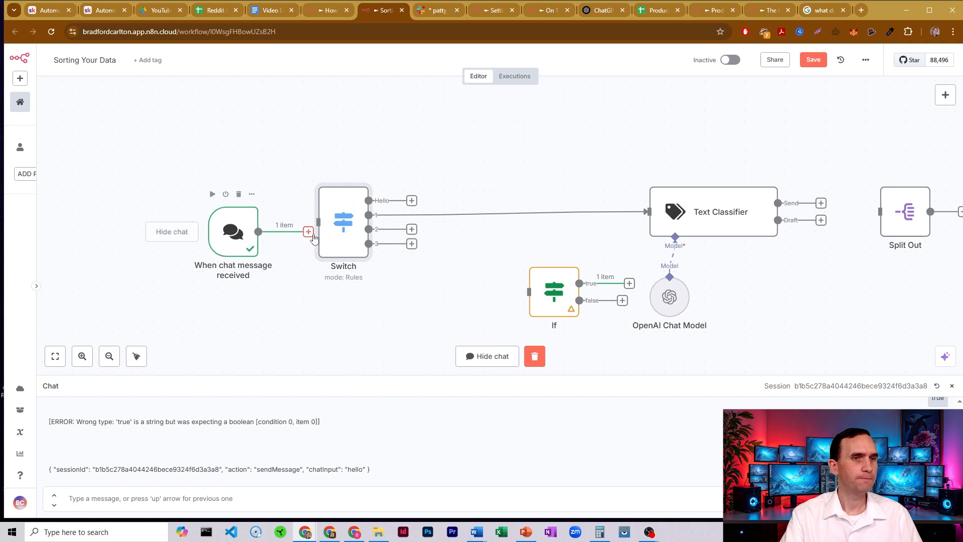
pyautogui.moveTo(257, 231); pyautogui.dragTo(318, 222)
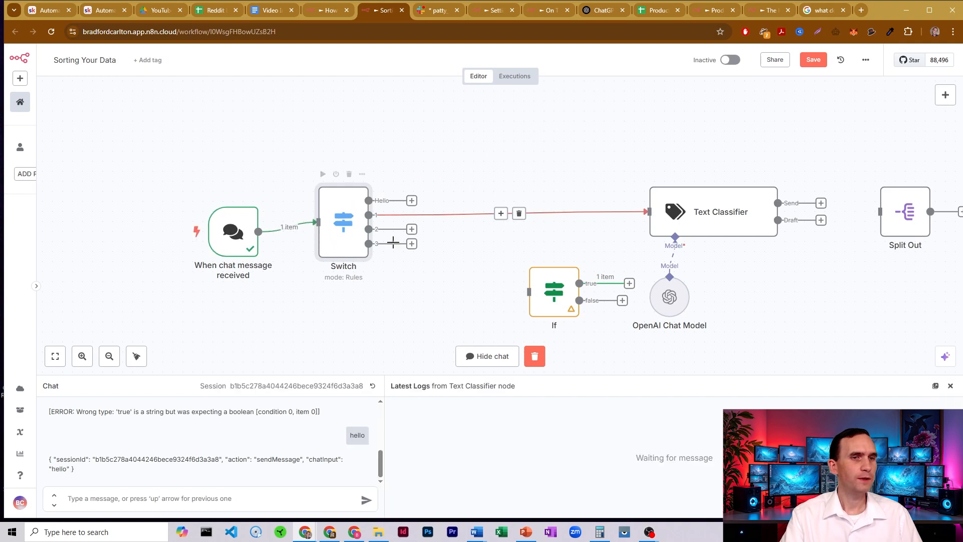
# Turn off output renaming for the Switch node's first routing rule and return to the canvas.
pyautogui.doubleClick(344, 210)
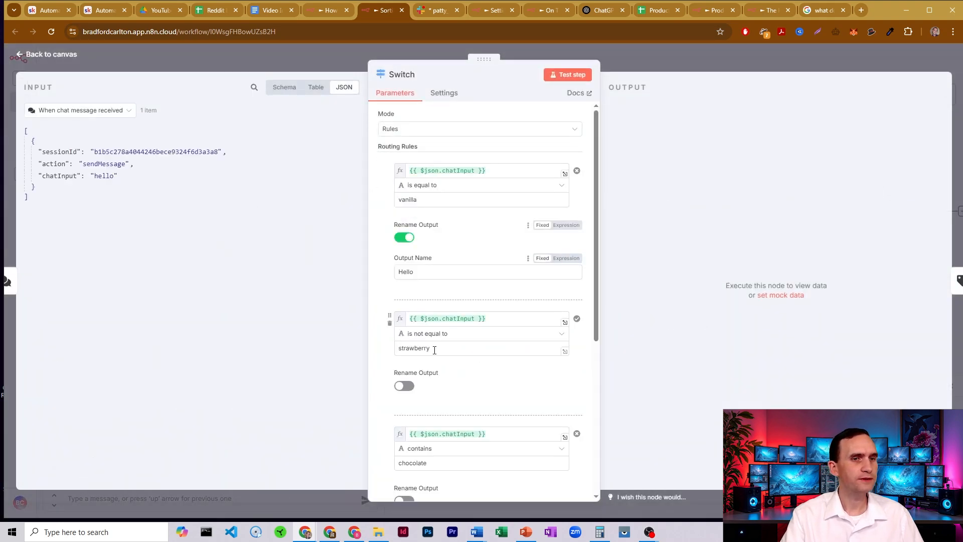
pyautogui.click(405, 237)
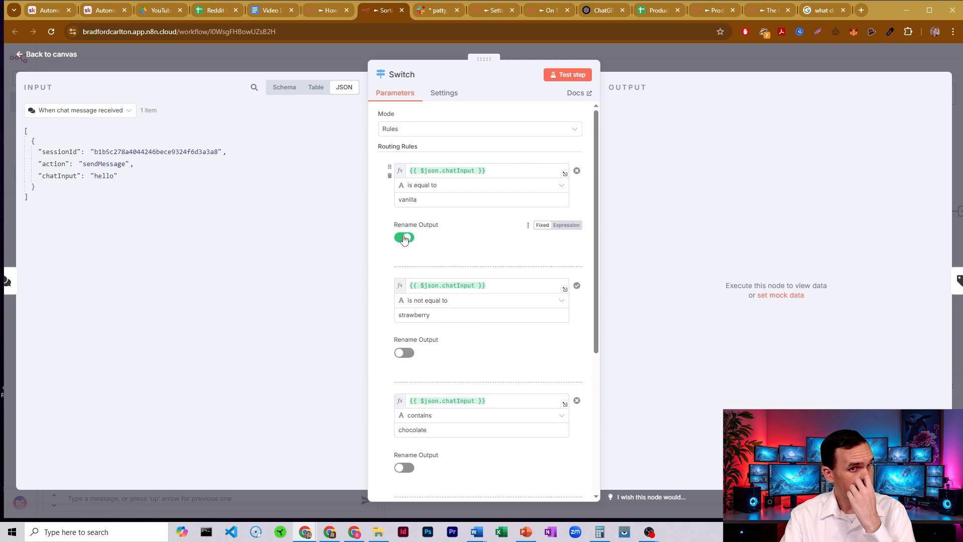
pyautogui.click(629, 63)
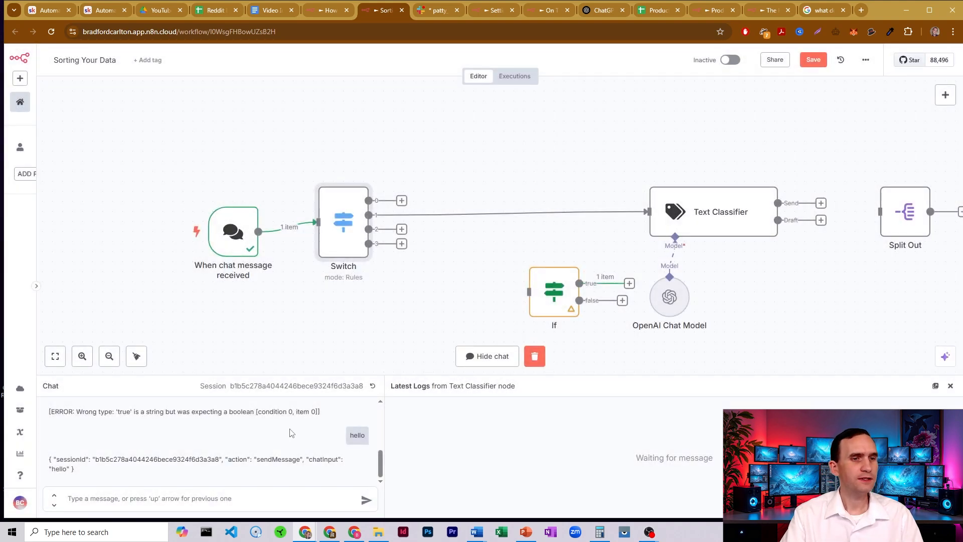
# Run the workflow by sending the chat message "vanilla".
pyautogui.click(224, 497)
pyautogui.write('van')
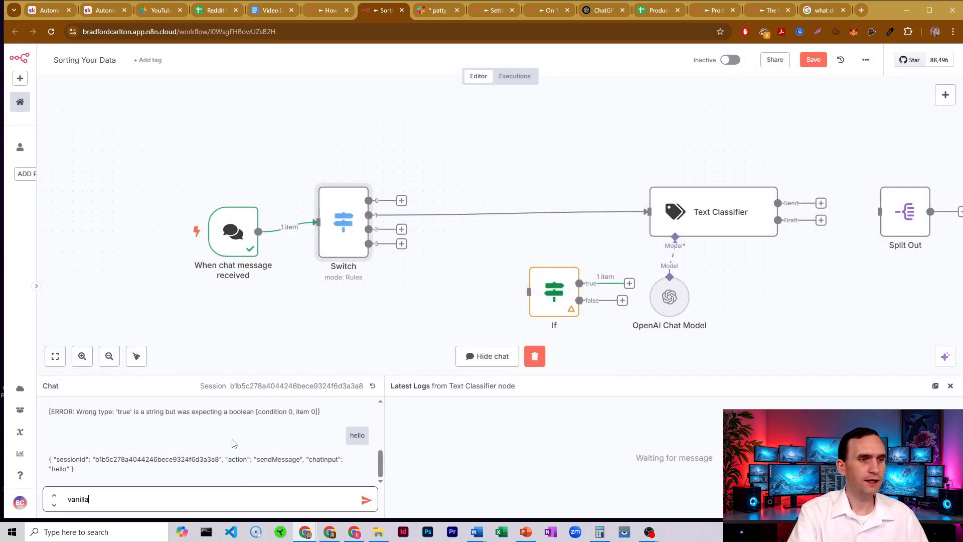
pyautogui.write('illa')
pyautogui.click(366, 499)
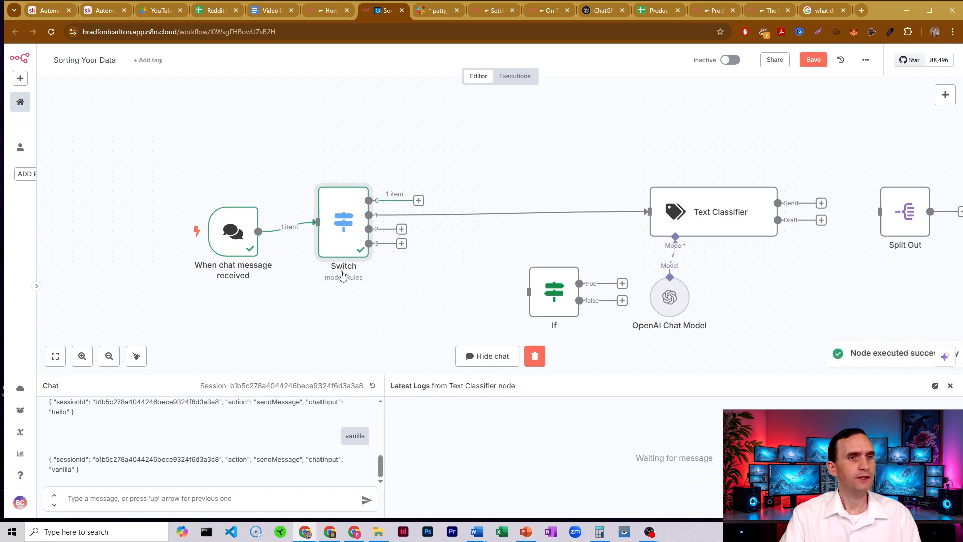
# Open the Switch node and compare the first rule's value with the incoming chatInput.
pyautogui.doubleClick(350, 207)
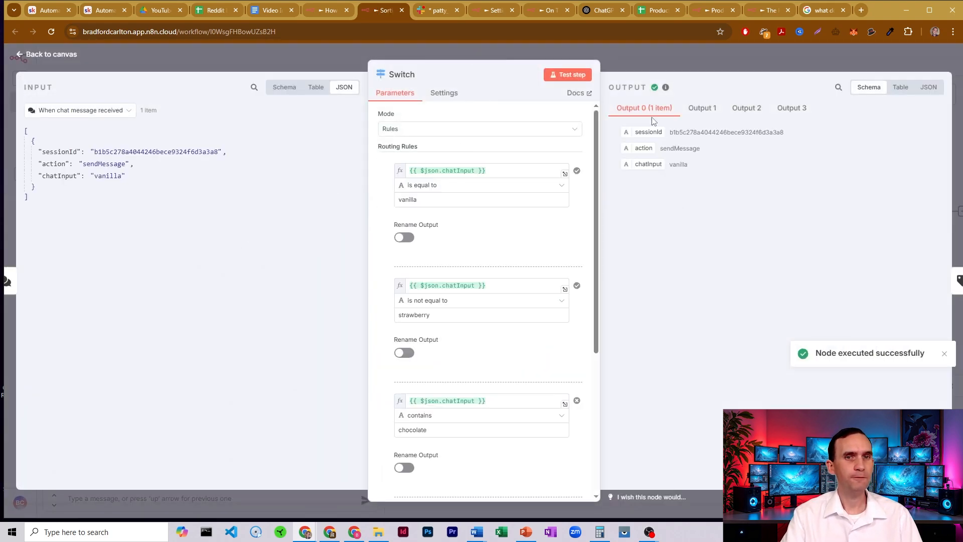
pyautogui.moveTo(421, 200); pyautogui.dragTo(390, 202)
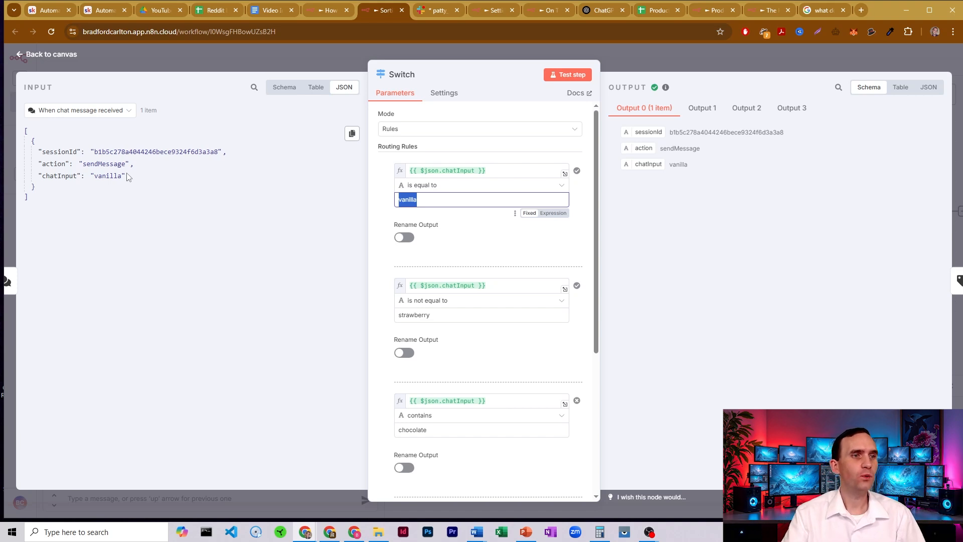
pyautogui.moveTo(123, 177); pyautogui.dragTo(99, 178)
pyautogui.moveTo(436, 201); pyautogui.dragTo(383, 201)
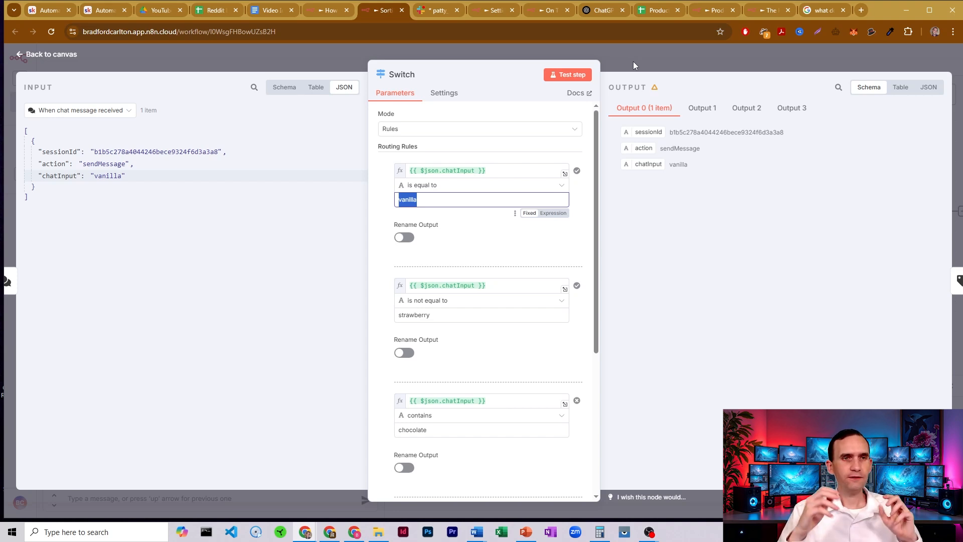
# Change the first routing rule's operator to String "contains".
pyautogui.click(563, 185)
pyautogui.moveTo(543, 218)
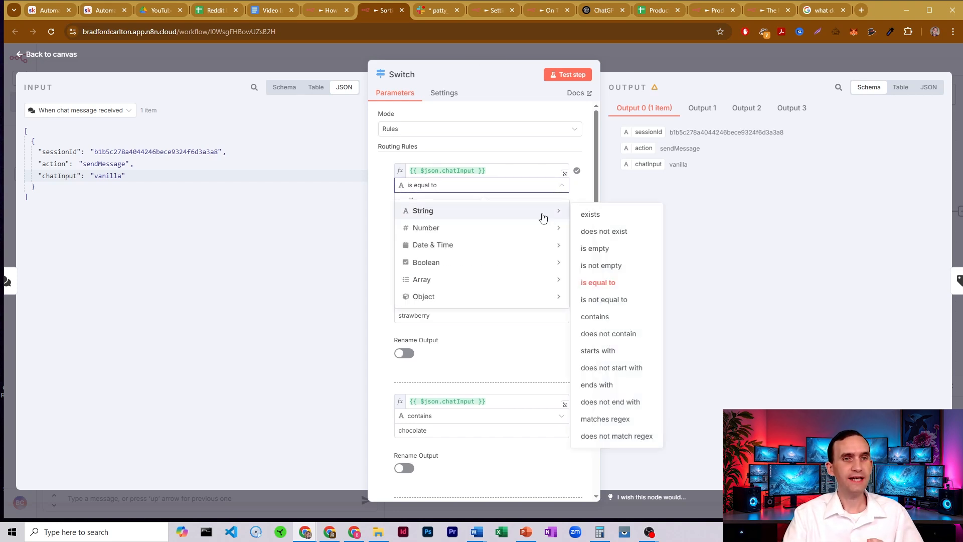
pyautogui.click(604, 317)
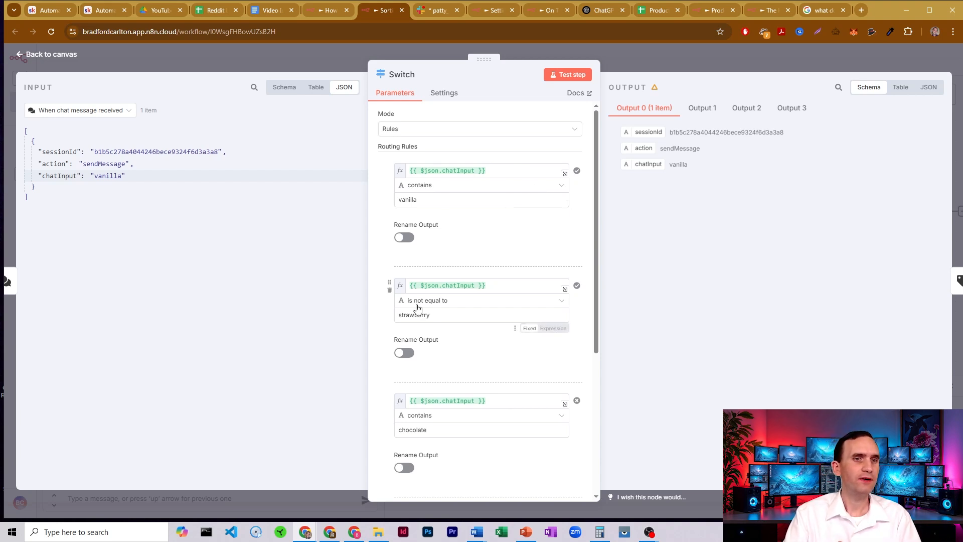
# Compare the second rule's "is not equal to" value with the incoming chatInput, and return to the canvas.
pyautogui.moveTo(578, 286)
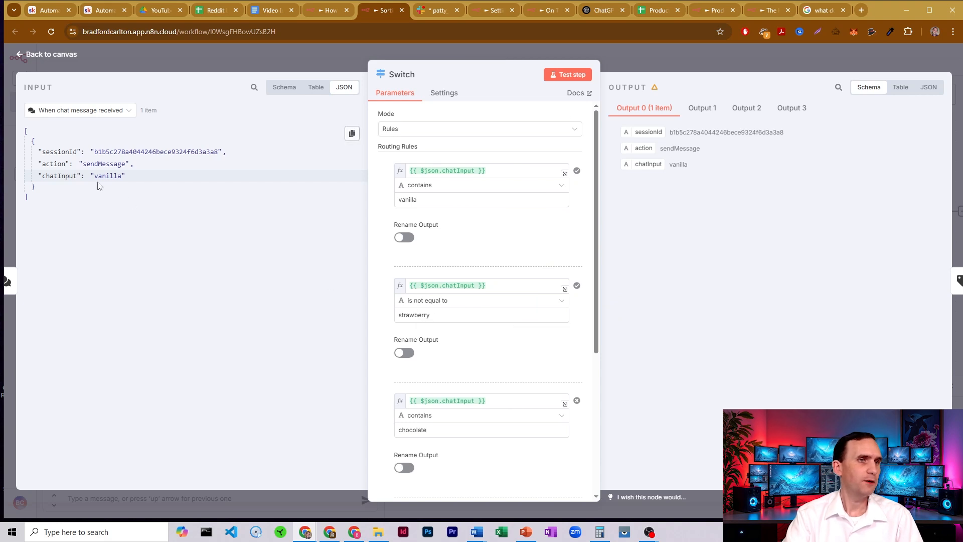
pyautogui.moveTo(94, 175); pyautogui.dragTo(121, 176)
pyautogui.moveTo(431, 315); pyautogui.dragTo(395, 320)
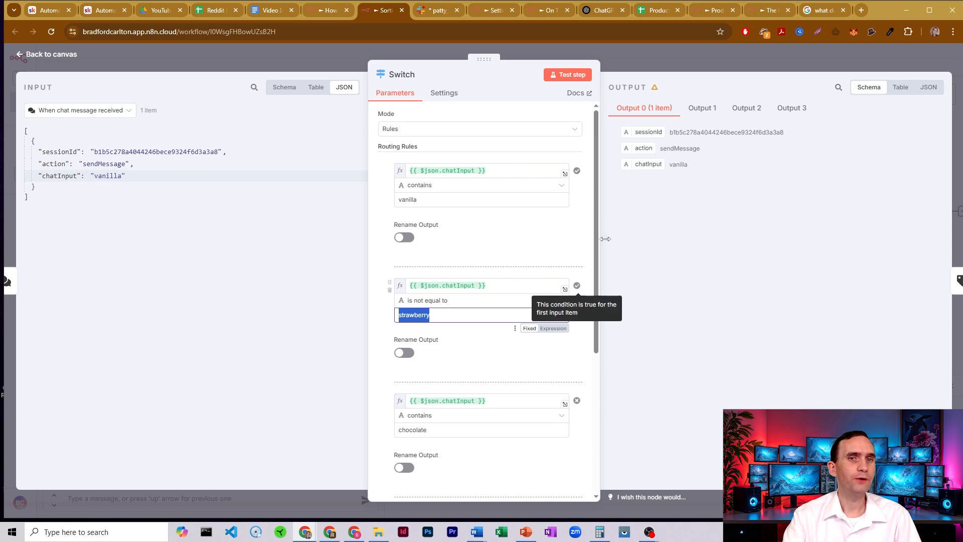
pyautogui.click(687, 55)
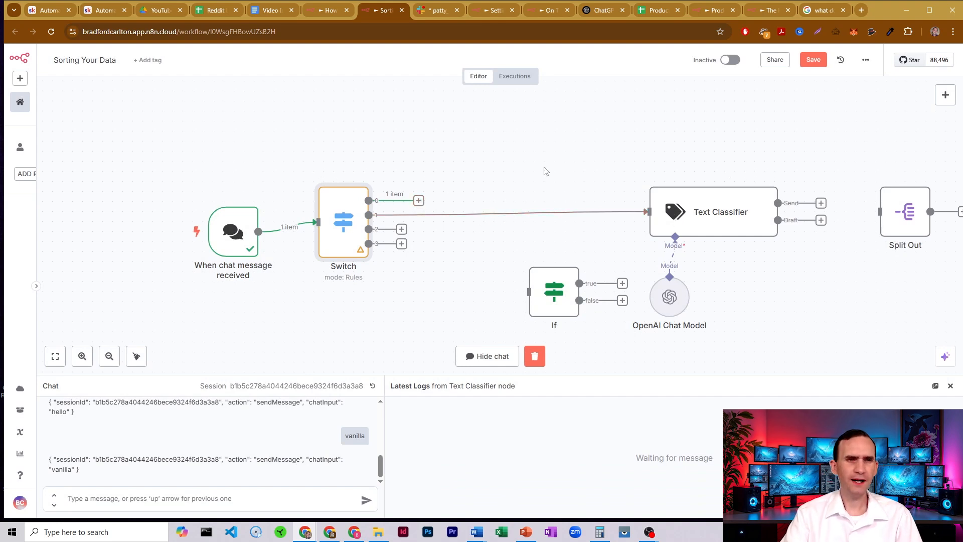
# Add the "Send data to all matching outputs" option to the Switch node and enable it.
pyautogui.doubleClick(336, 213)
pyautogui.scroll(-4, 489, 210)
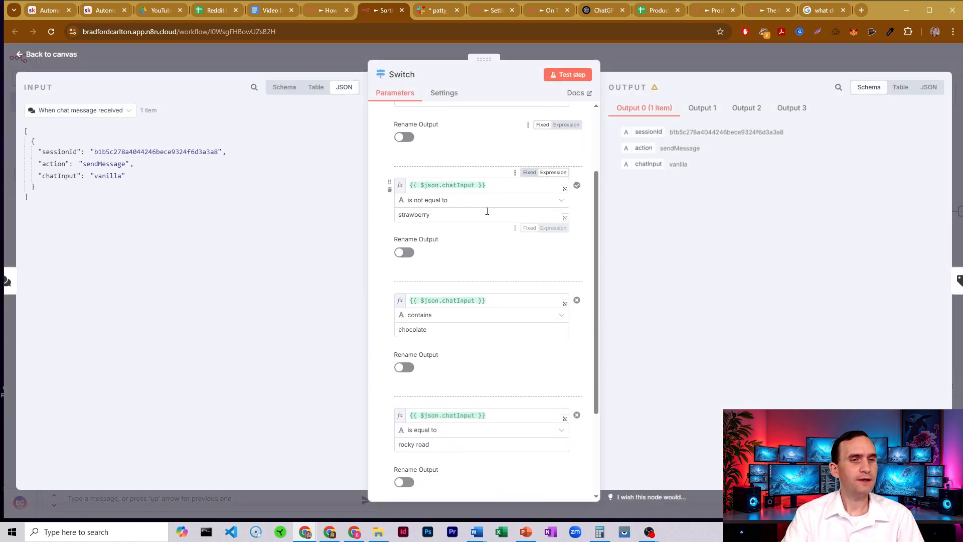
pyautogui.scroll(-1, 480, 281)
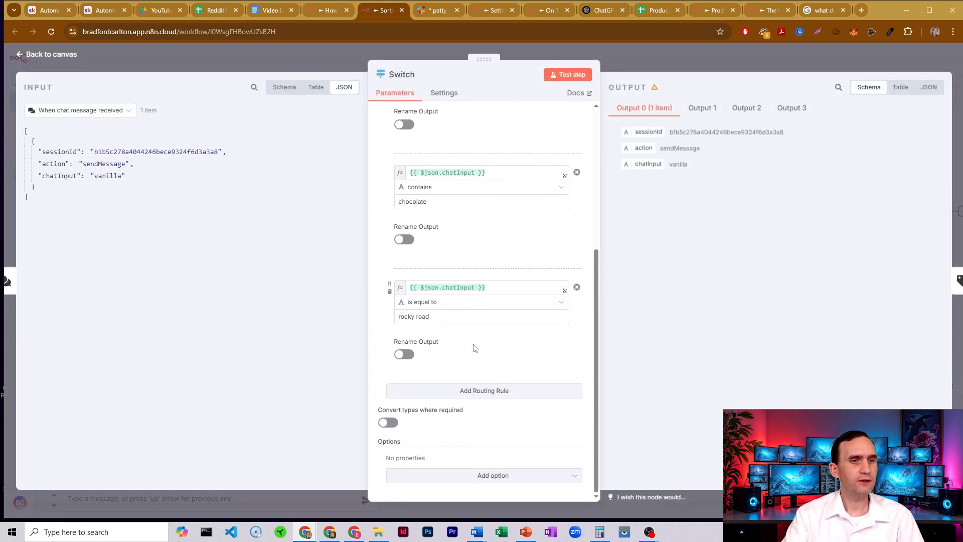
pyautogui.click(479, 476)
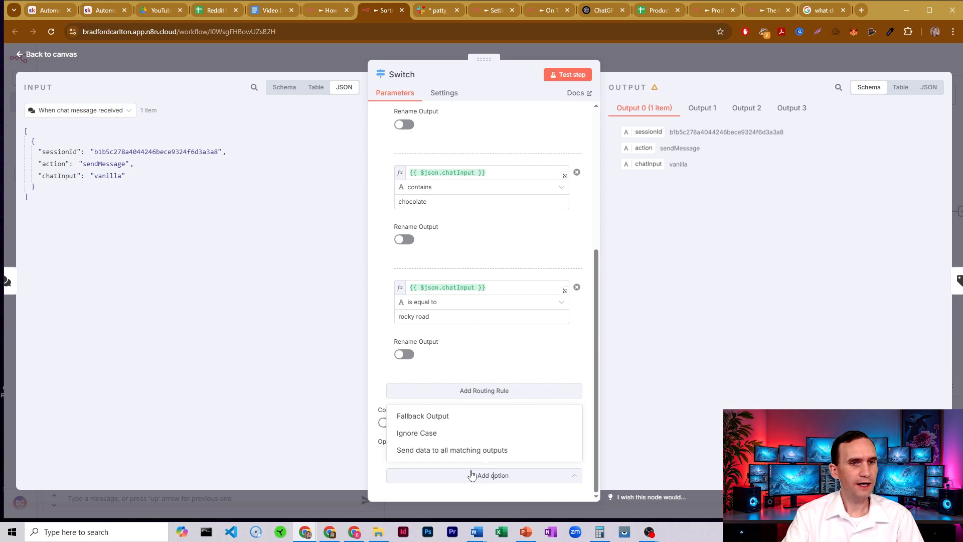
pyautogui.click(451, 450)
pyautogui.click(404, 471)
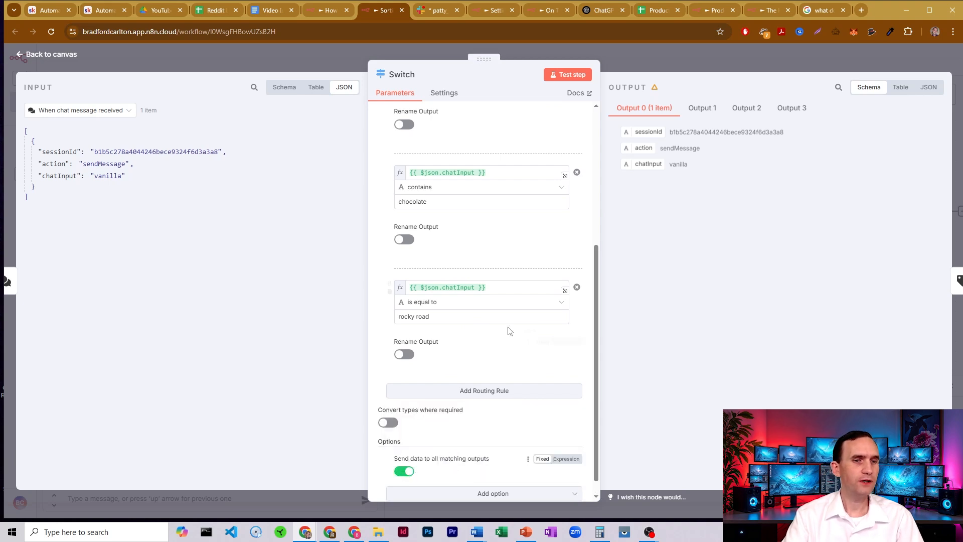
# Test the Switch step, view the data on Output 1 and Output 0, and return to the canvas.
pyautogui.click(562, 78)
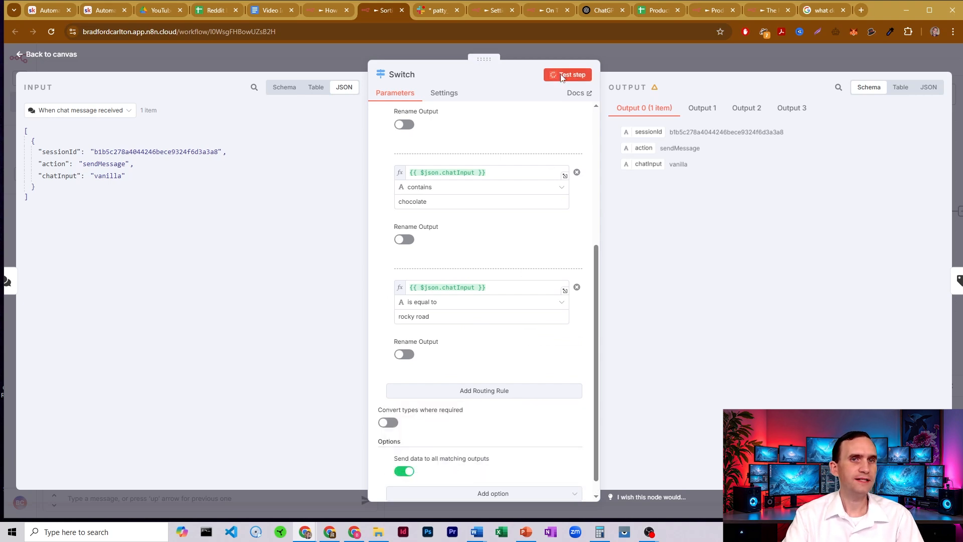
pyautogui.click(710, 112)
pyautogui.click(652, 110)
pyautogui.click(675, 56)
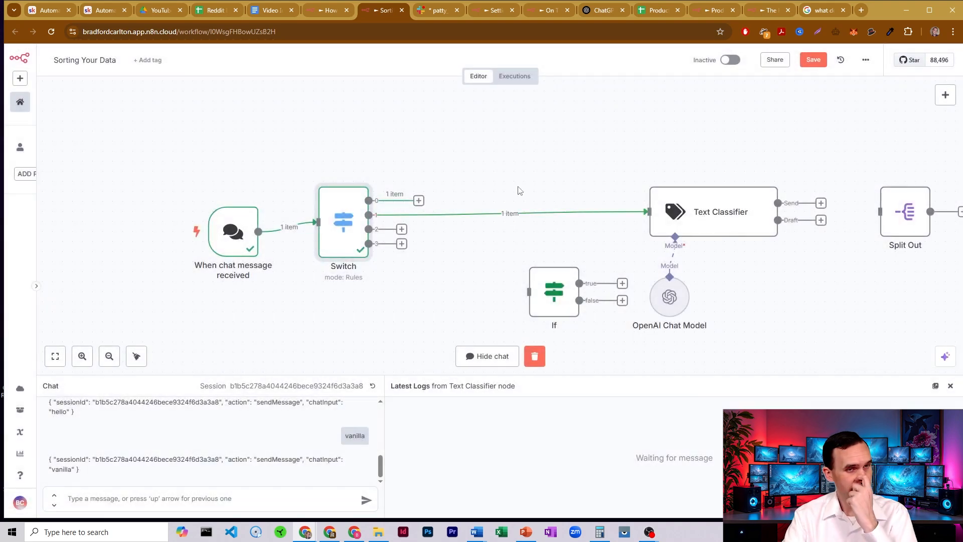
# Reopen the Switch node and look through the Number operators available for the first routing rule without changing its operator.
pyautogui.doubleClick(352, 221)
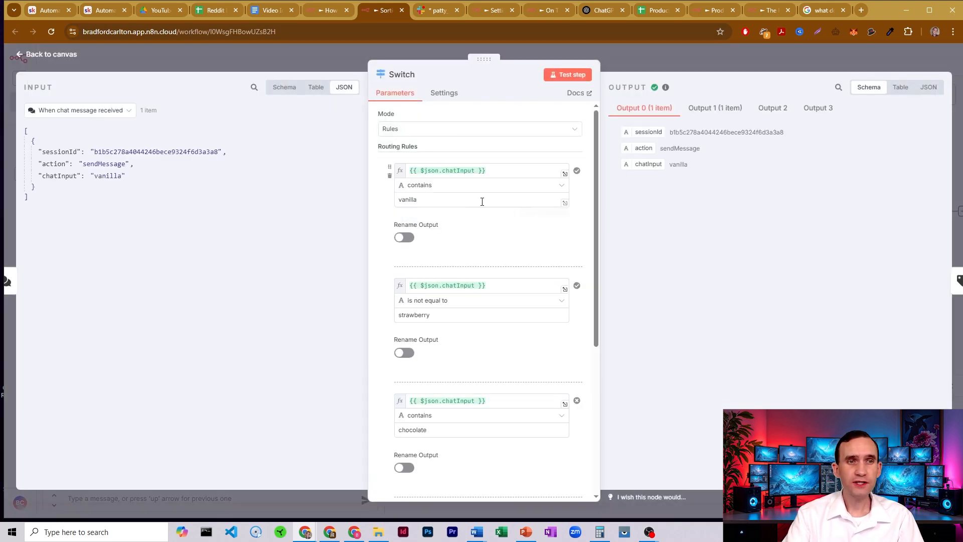
pyautogui.click(501, 185)
pyautogui.moveTo(493, 231)
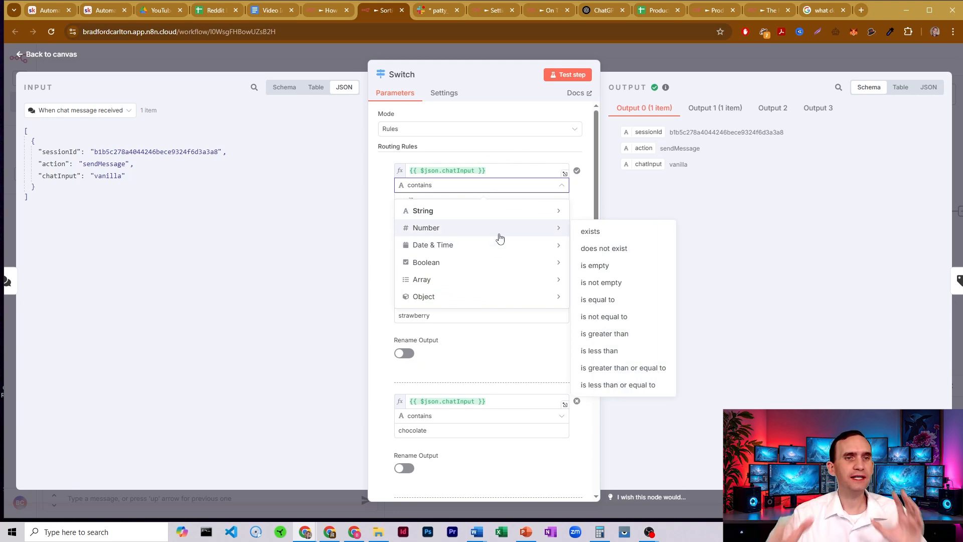
pyautogui.click(380, 173)
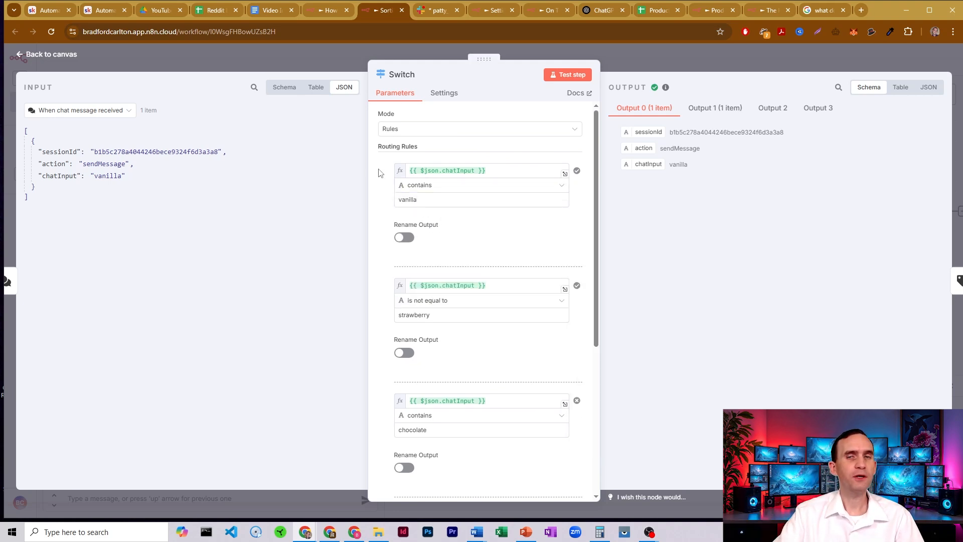
# Add the Fallback Output option to the Switch node, set it to Extra Output, and return to the canvas.
pyautogui.scroll(-5, 381, 172)
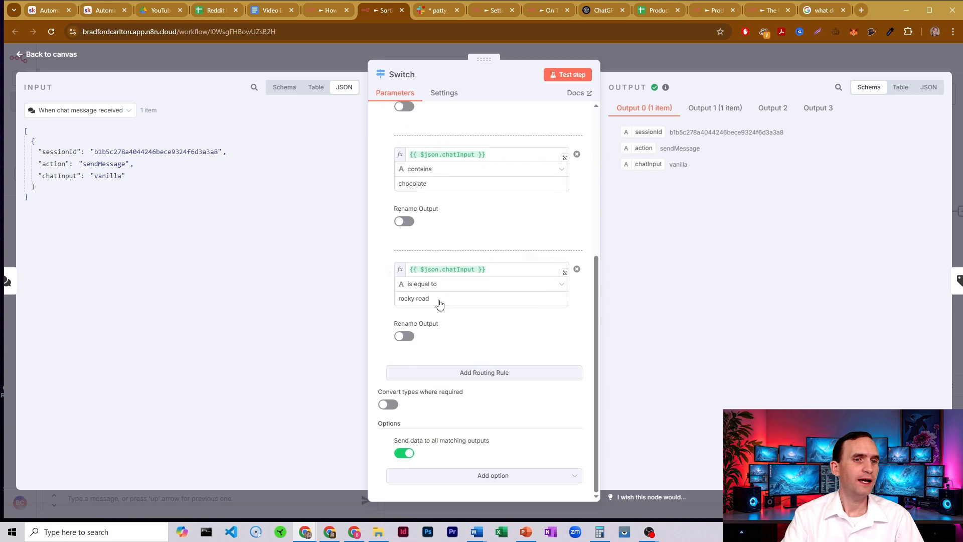
pyautogui.click(490, 476)
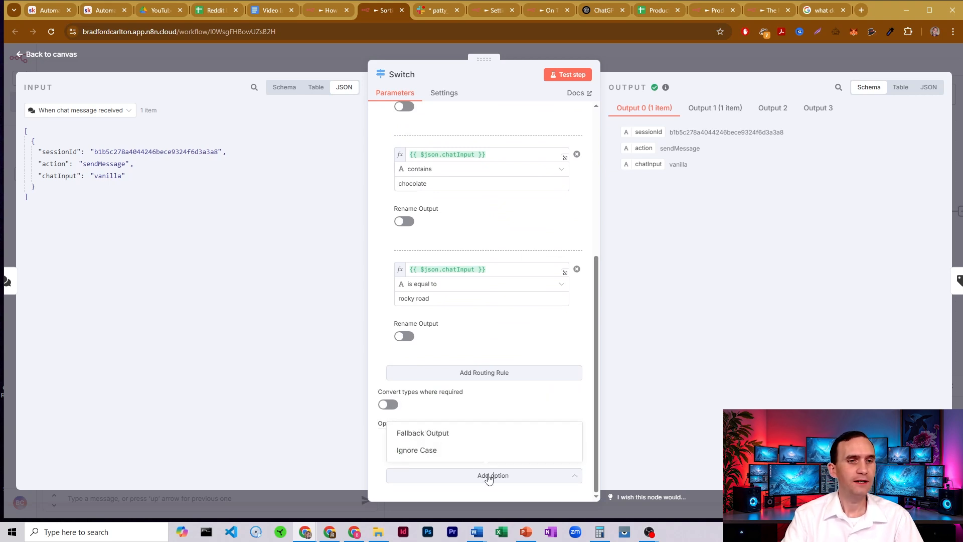
pyautogui.click(459, 435)
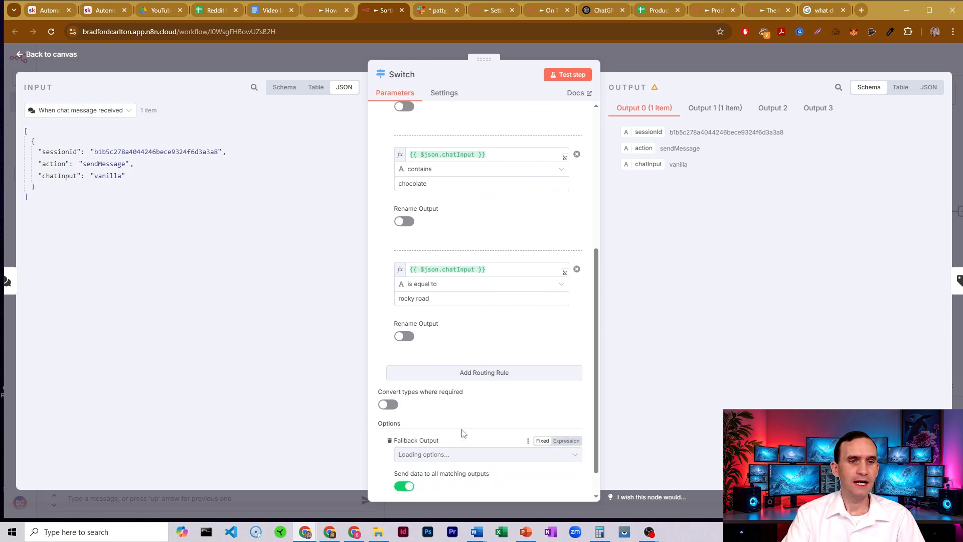
pyautogui.scroll(-1, 484, 429)
pyautogui.click(488, 426)
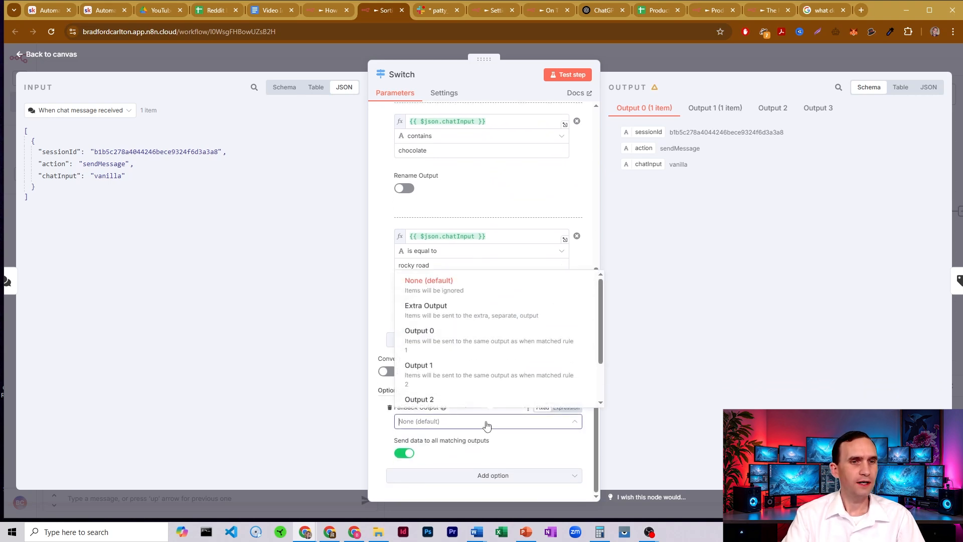
pyautogui.click(459, 315)
pyautogui.click(620, 61)
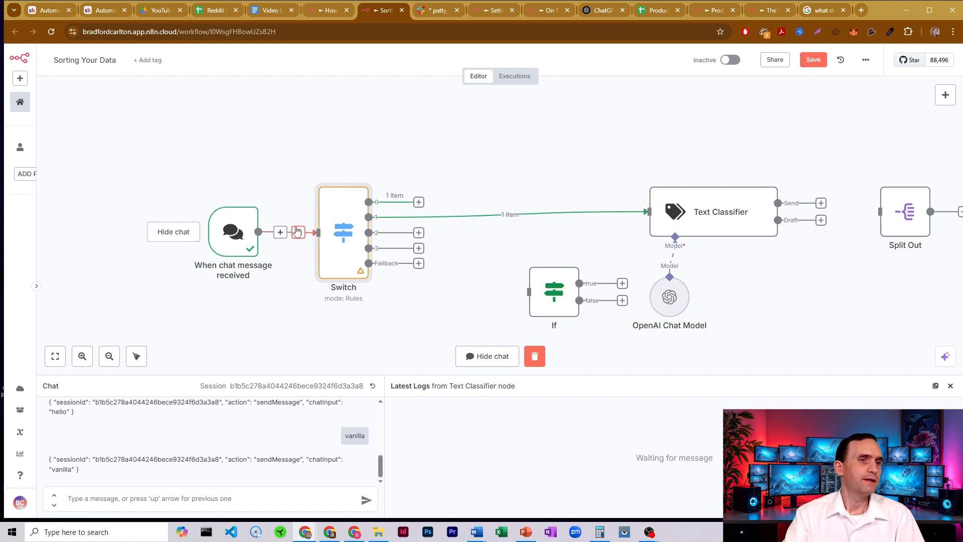
# Disconnect the Switch node from the chat trigger and the Text Classifier, and move it beside the If node.
pyautogui.click(298, 233)
pyautogui.click(519, 215)
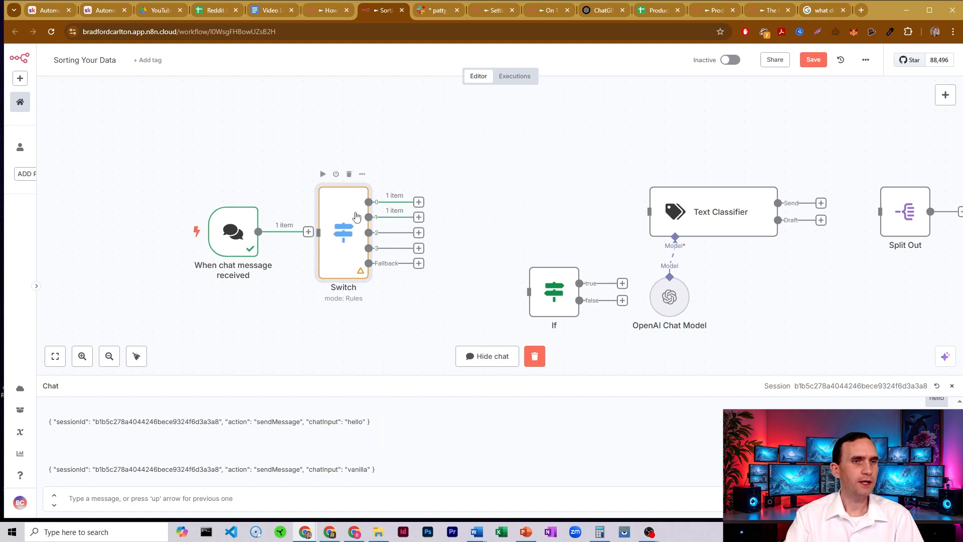
pyautogui.moveTo(344, 232); pyautogui.dragTo(424, 312)
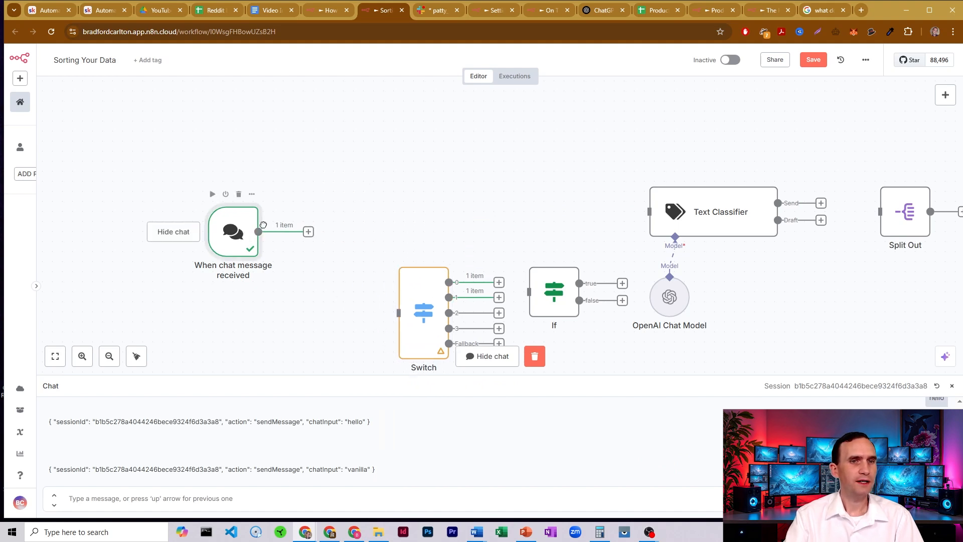
# Move the chat trigger next to the Text Classifier, connect the two, and reposition the OpenAI Chat Model below the classifier.
pyautogui.moveTo(241, 231); pyautogui.dragTo(551, 210)
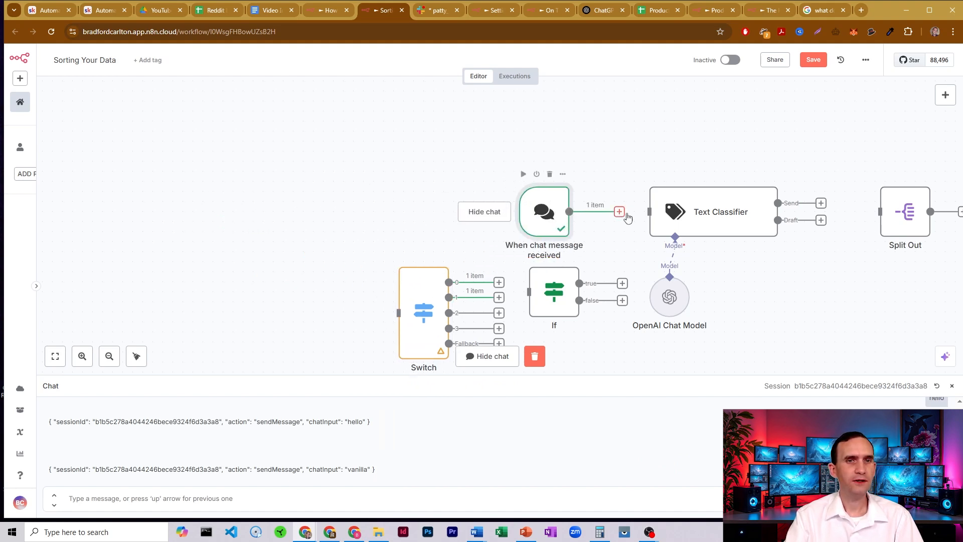
pyautogui.moveTo(627, 215); pyautogui.dragTo(649, 212)
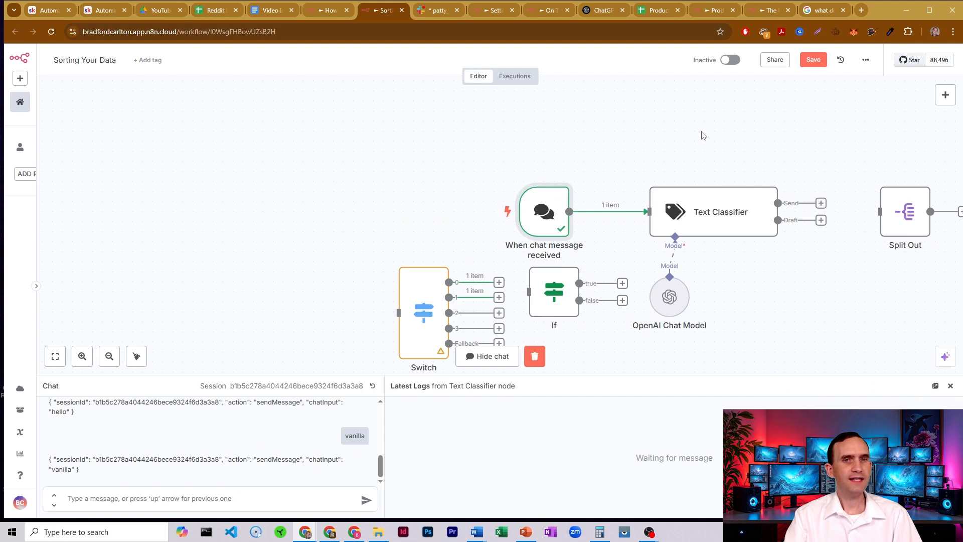
pyautogui.moveTo(782, 136); pyautogui.dragTo(694, 120)
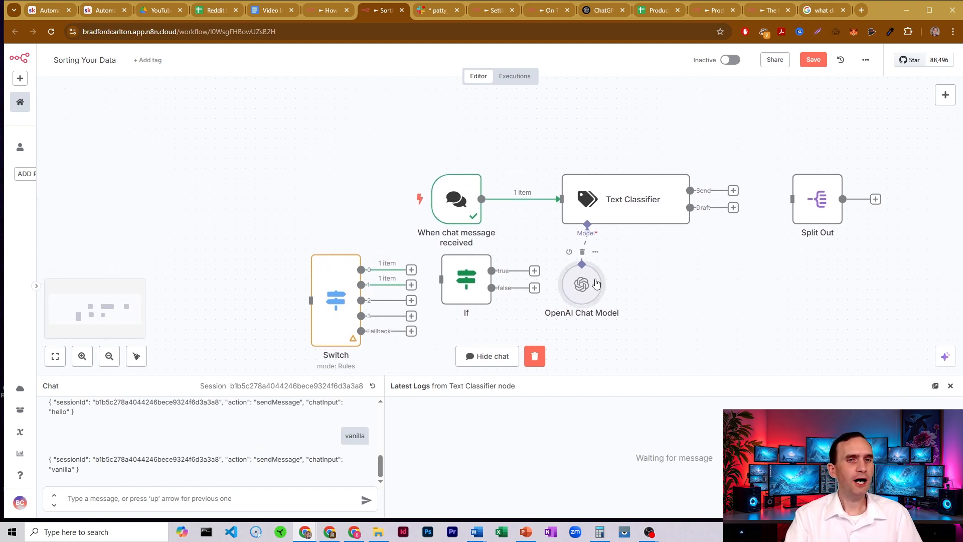
pyautogui.moveTo(596, 282); pyautogui.dragTo(656, 262)
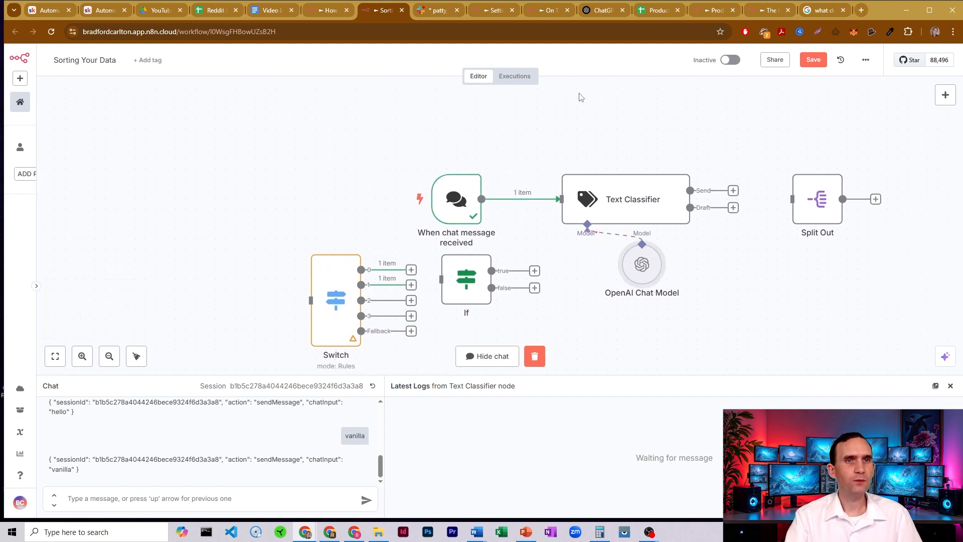
# Examine the Text Classifier's place in the On The Go LinkedIn Posting Bot workflow, and return to the Sorting Your Data workflow.
pyautogui.click(542, 11)
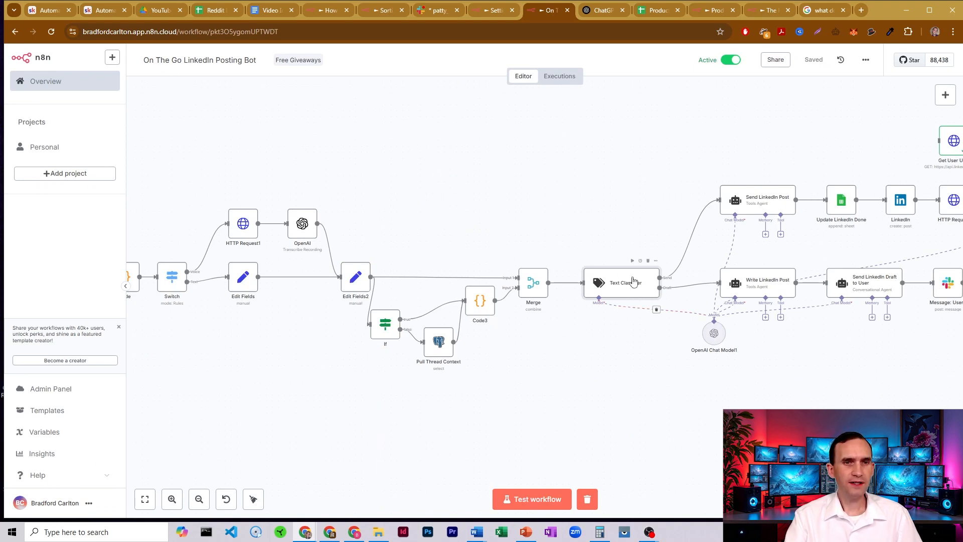
pyautogui.hscroll(-3, 389, 157)
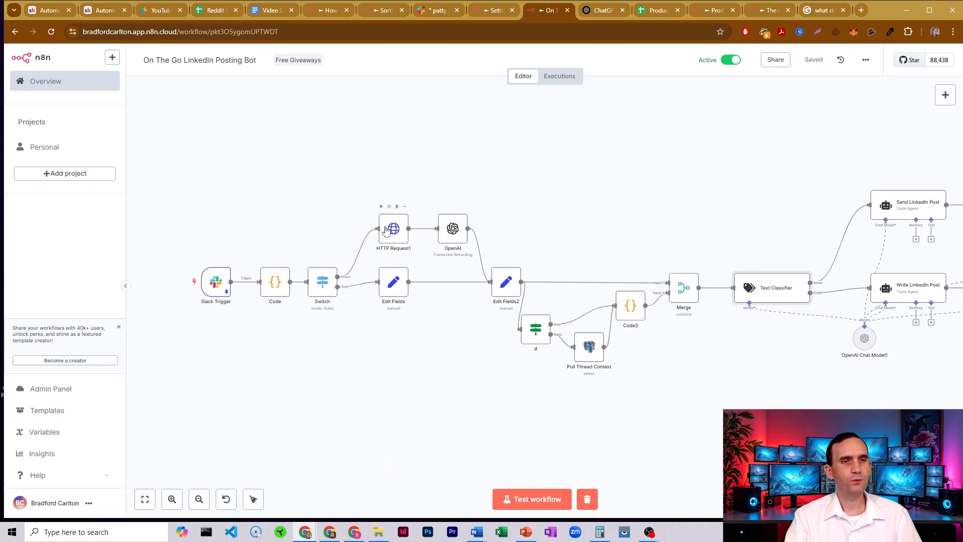
pyautogui.moveTo(337, 172); pyautogui.dragTo(362, 186)
pyautogui.moveTo(708, 211); pyautogui.dragTo(428, 209)
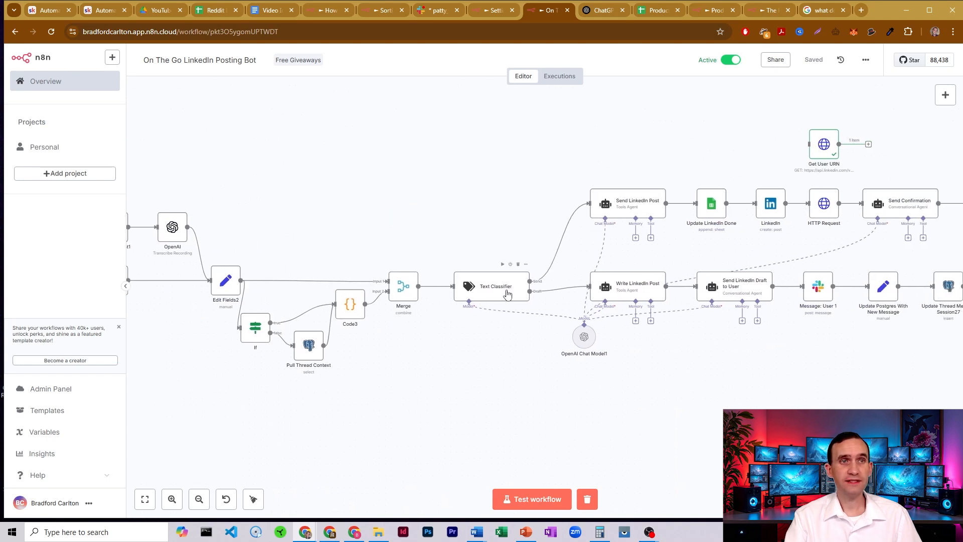
pyautogui.click(382, 11)
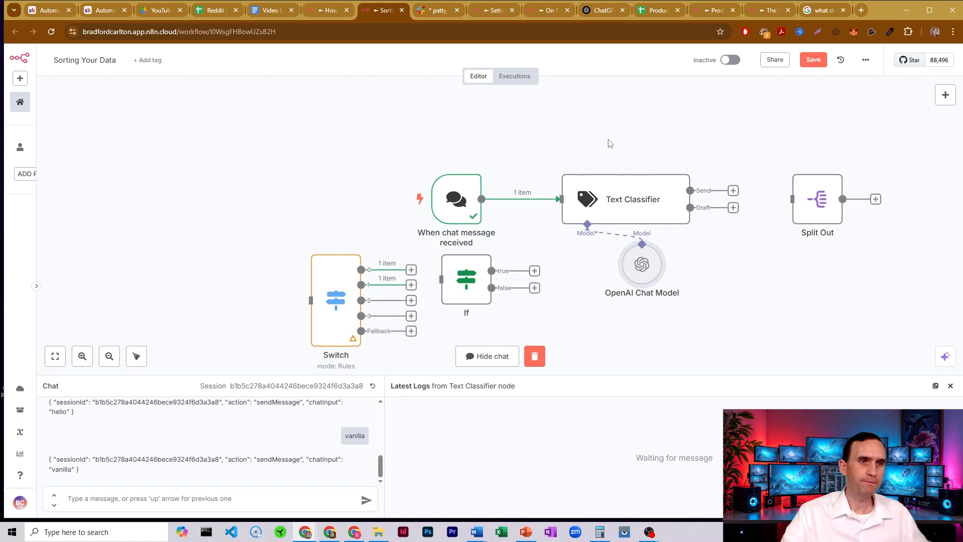
# Send the chat message "Let's draft a post on linkedin about ai automation".
pyautogui.click(254, 502)
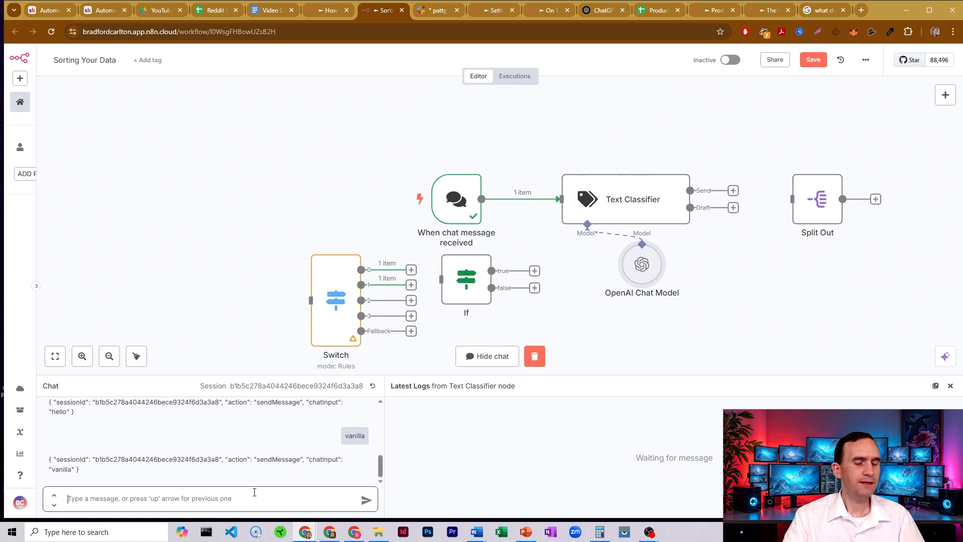
pyautogui.write("Let's draft a")
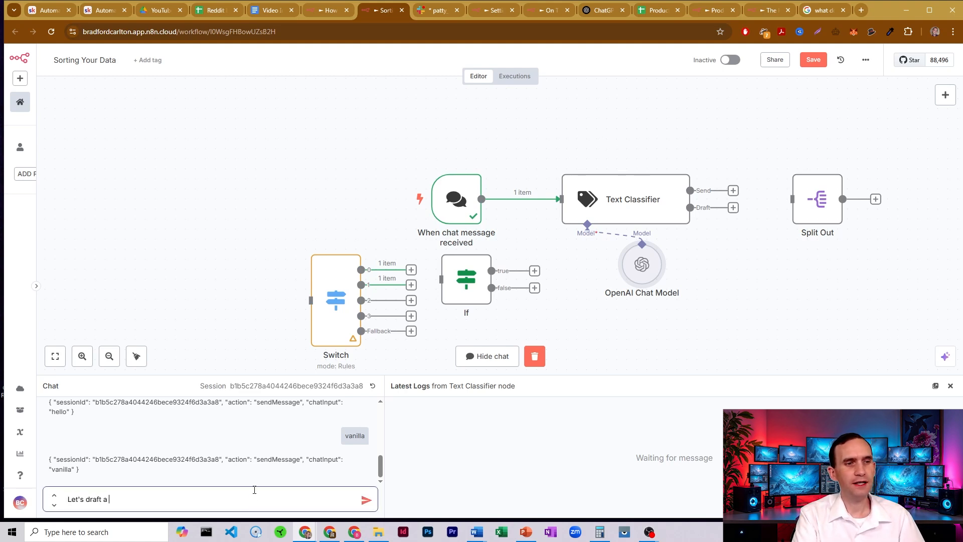
pyautogui.write(' post on li')
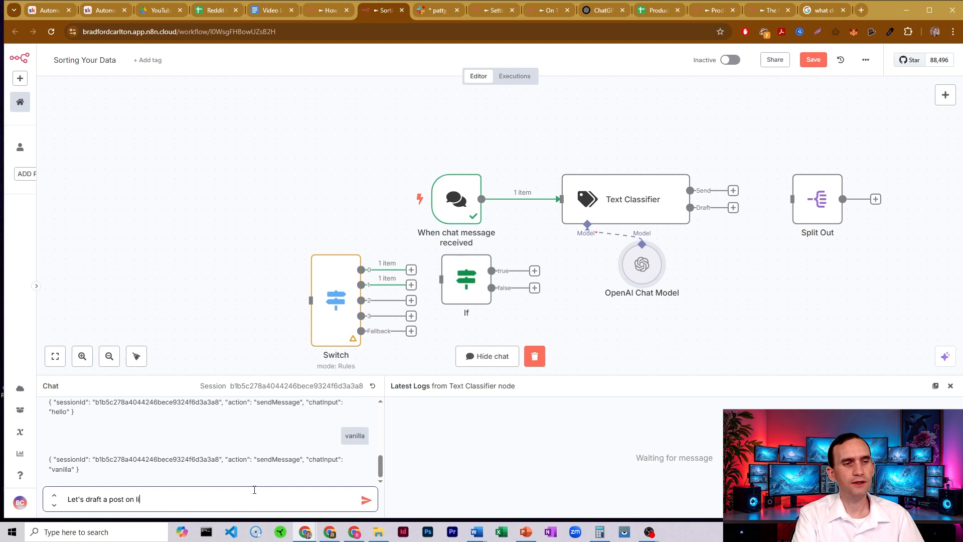
pyautogui.write('nkedin about a')
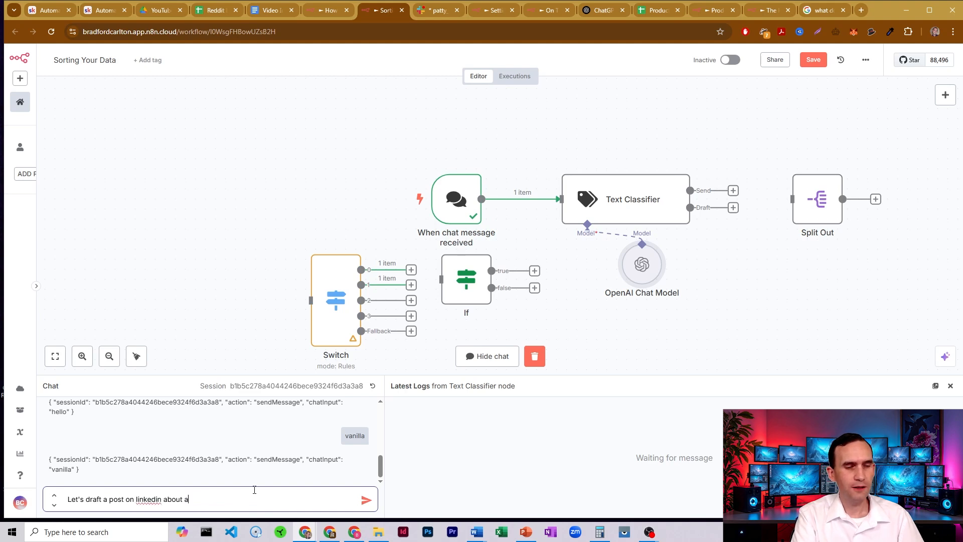
pyautogui.write('i automation')
pyautogui.press('Return')
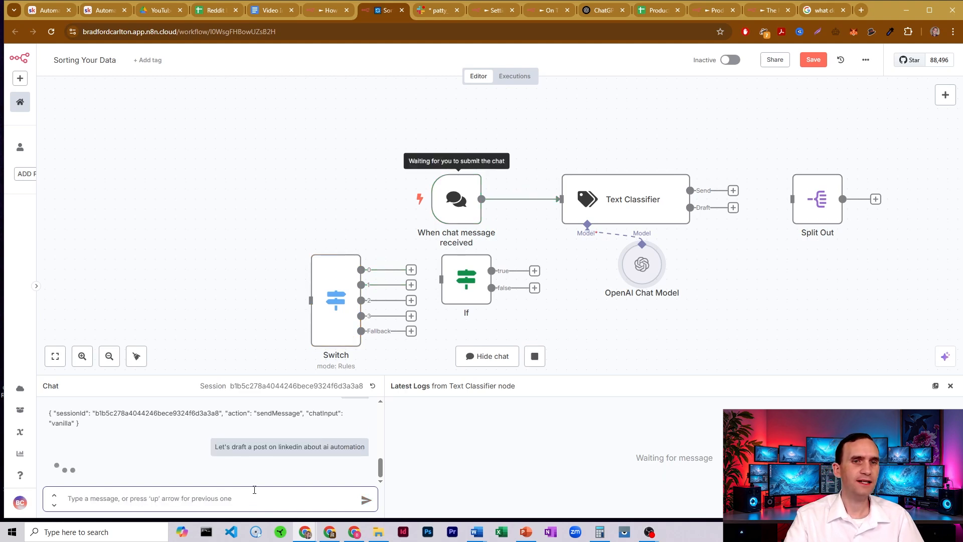
# In the Text Classifier, remove the Previous Conversation Chain from Text to Classify and map the Current User Request to the incoming chatInput.
pyautogui.doubleClick(642, 198)
pyautogui.moveTo(468, 171); pyautogui.dragTo(394, 153)
pyautogui.write('**Previous Conversation Chain:** {{ $json.message.data.previousConversationChain }}')
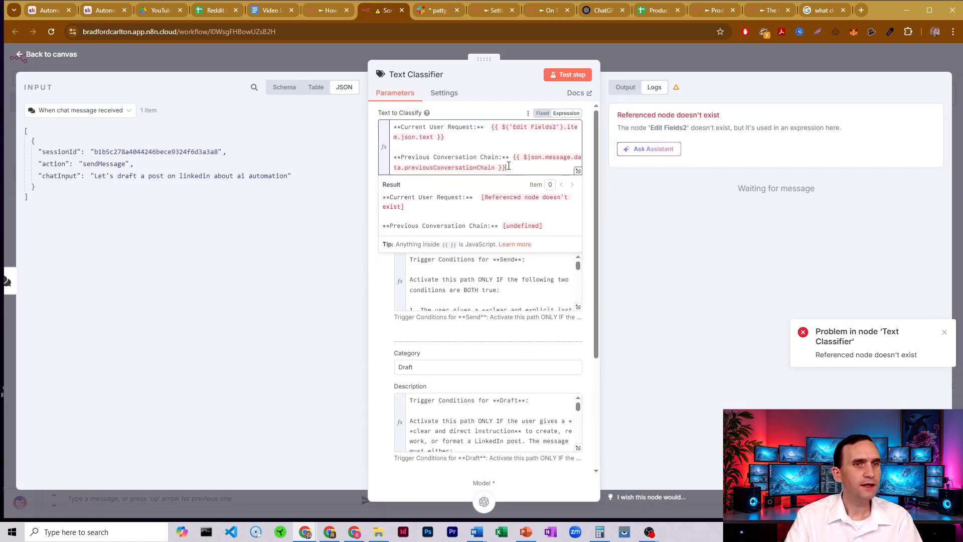
pyautogui.moveTo(508, 168); pyautogui.dragTo(491, 127)
pyautogui.press('BackSpace')
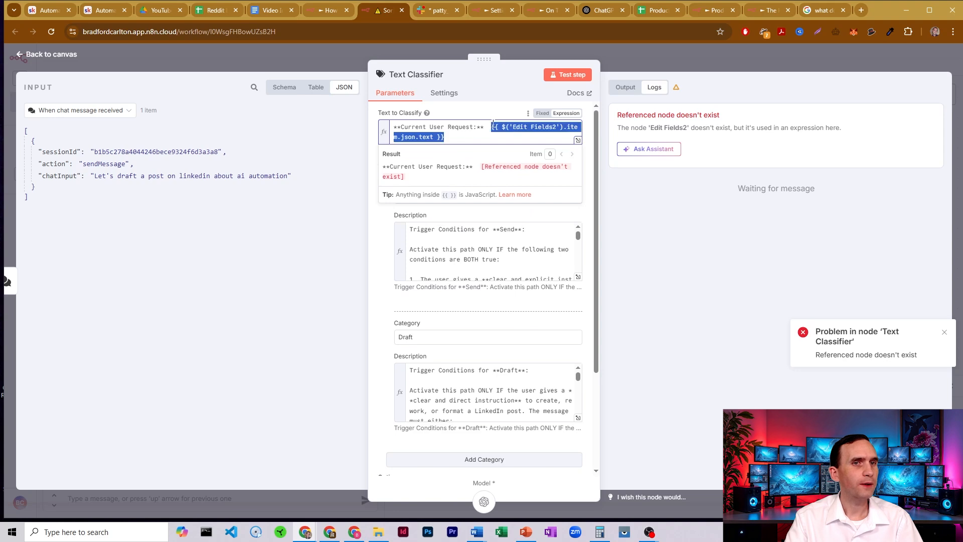
pyautogui.press('BackSpace')
pyautogui.moveTo(60, 173); pyautogui.dragTo(517, 125)
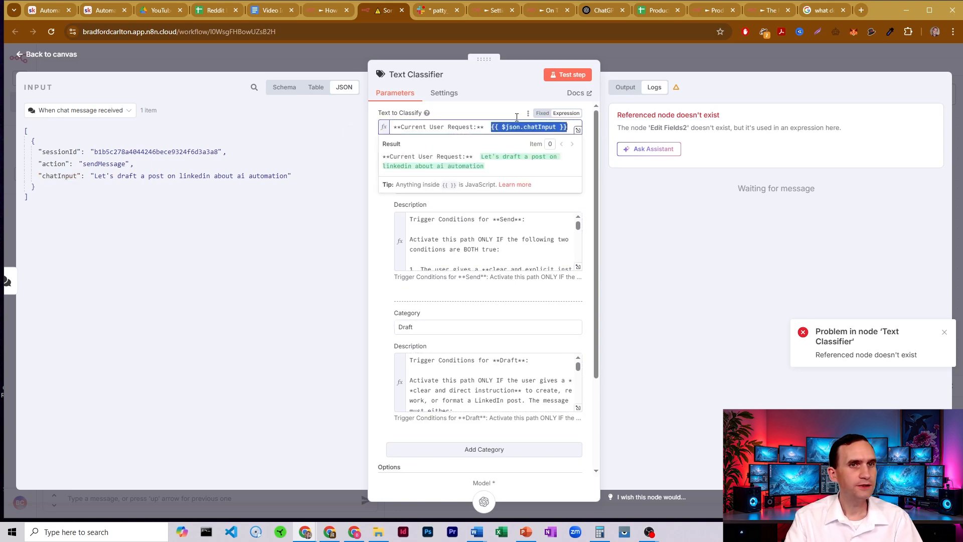
# Test the Text Classifier step, view its branch output, and check the submitted chat message on the canvas.
pyautogui.click(567, 74)
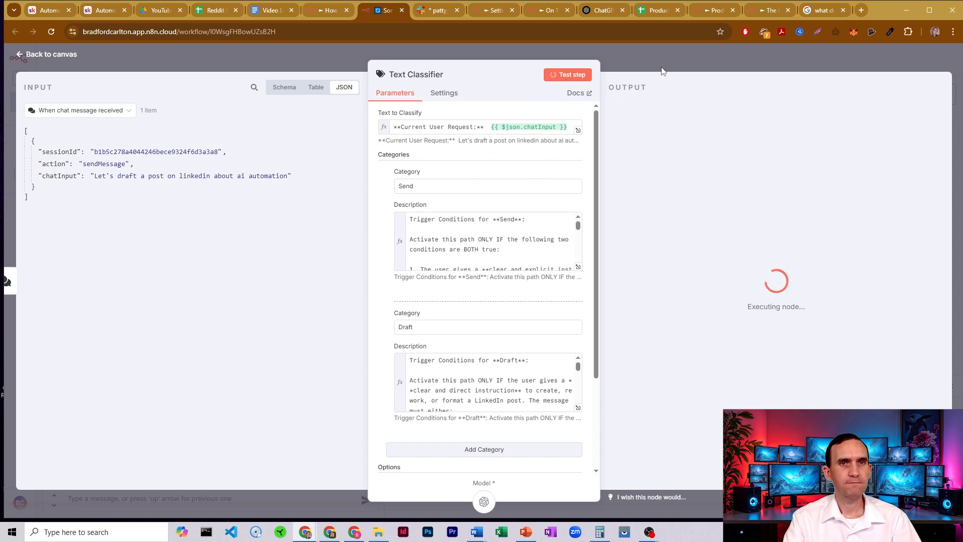
pyautogui.click(722, 114)
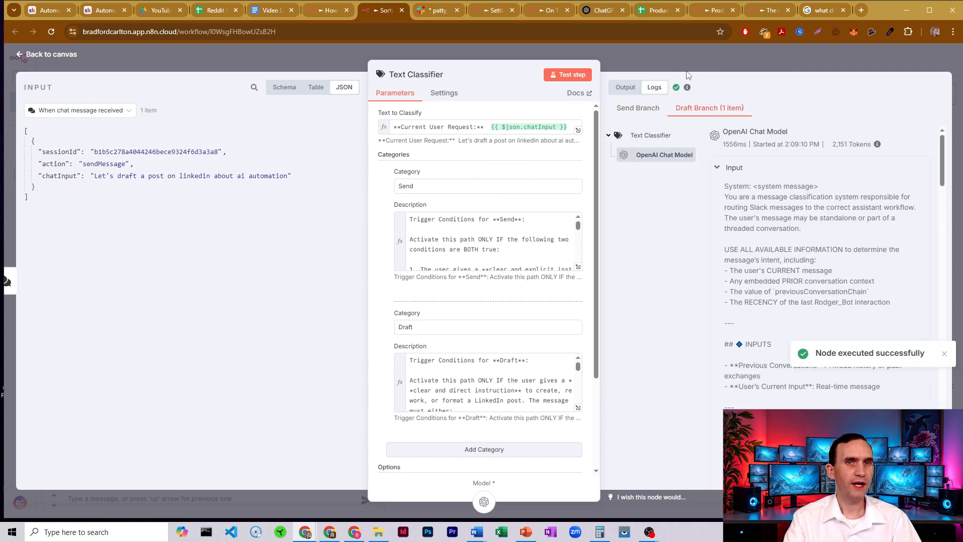
pyautogui.click(669, 69)
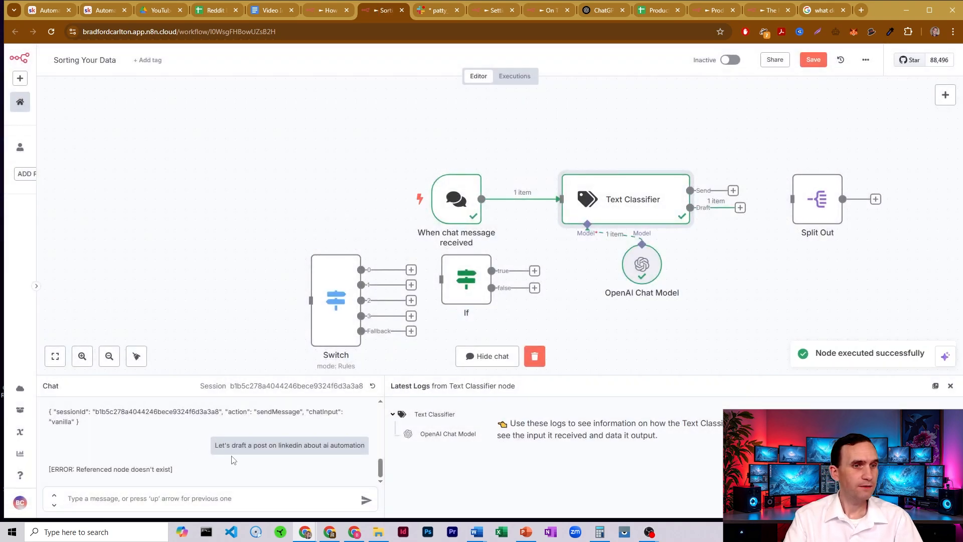
pyautogui.moveTo(217, 445); pyautogui.dragTo(354, 446)
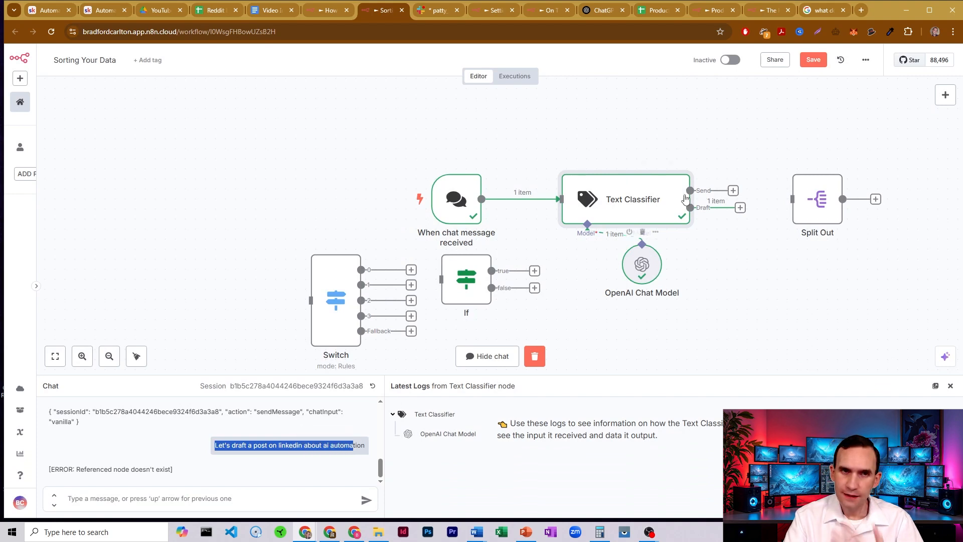
# Send the chat message "Let's post that draft to linkedin".
pyautogui.click(242, 503)
pyautogui.write("Let's p")
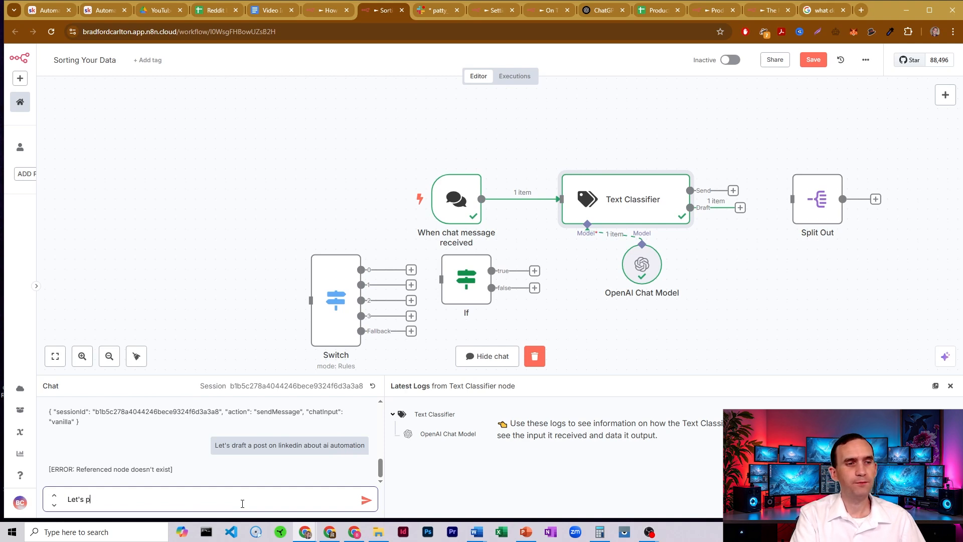
pyautogui.write('ost that dr')
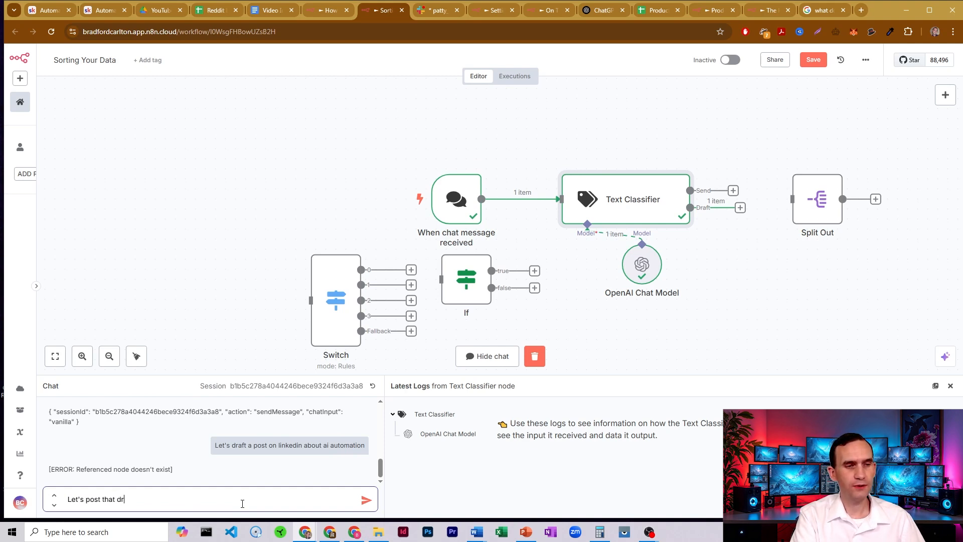
pyautogui.write('aft to linkedin')
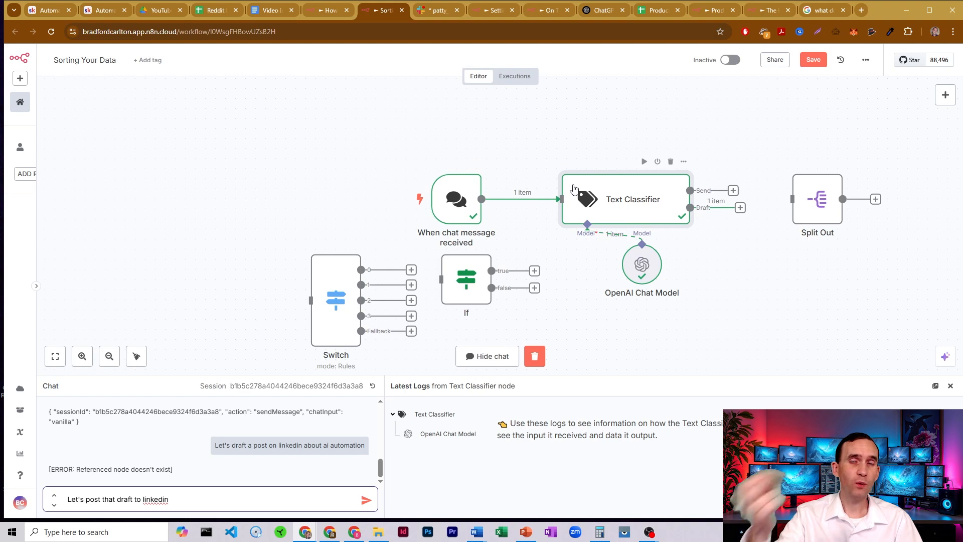
pyautogui.click(366, 501)
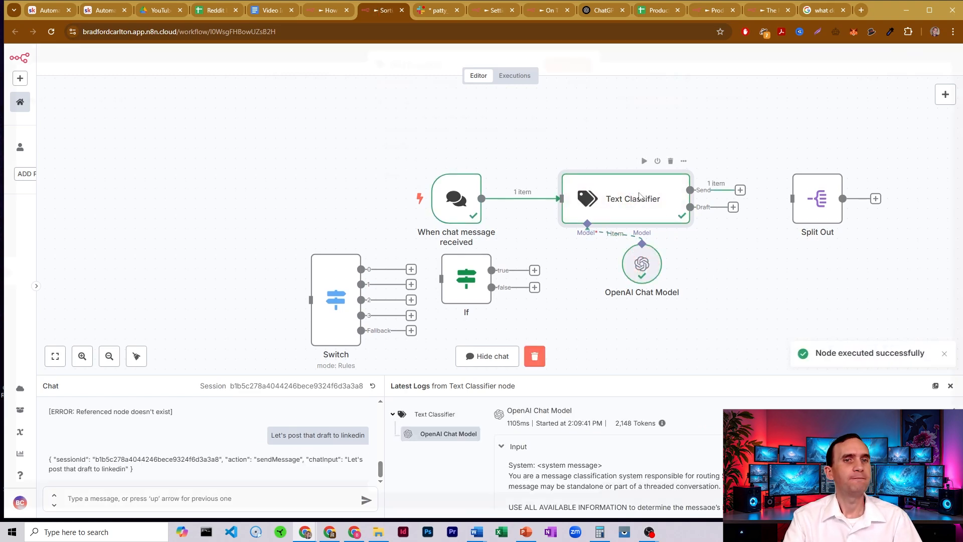
# Review the Text Classifier's System Prompt Template, reading its routing rules for Draft and Send, and return to the canvas.
pyautogui.doubleClick(640, 197)
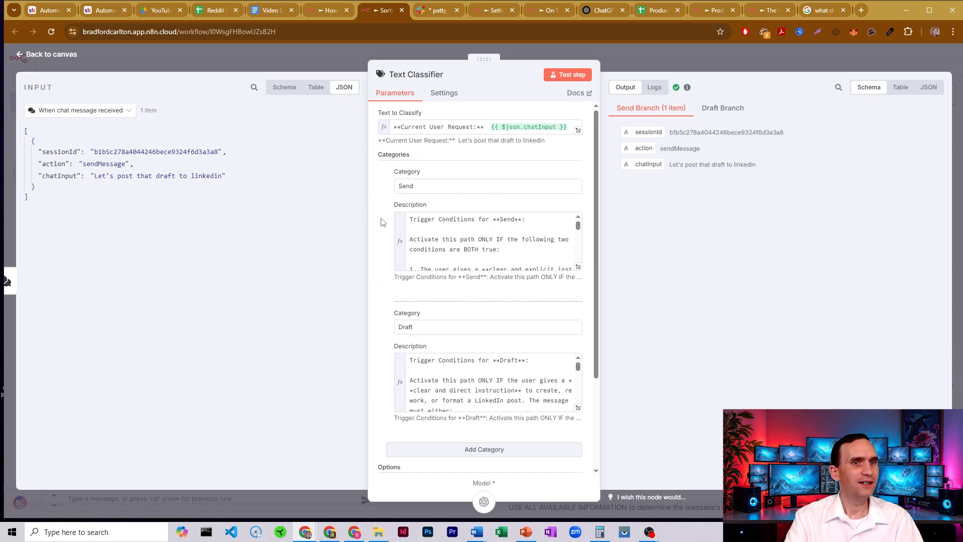
pyautogui.scroll(-2, 387, 221)
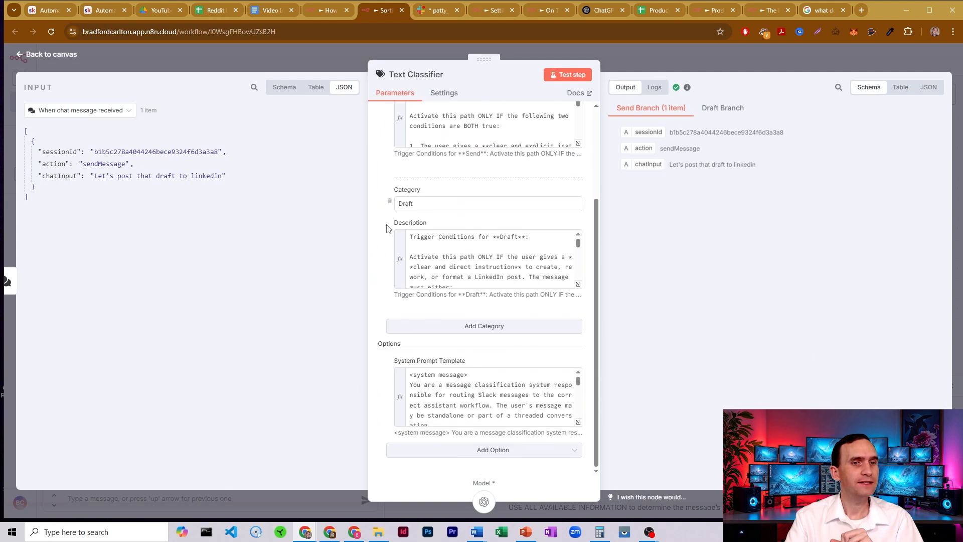
pyautogui.scroll(-6, 528, 392)
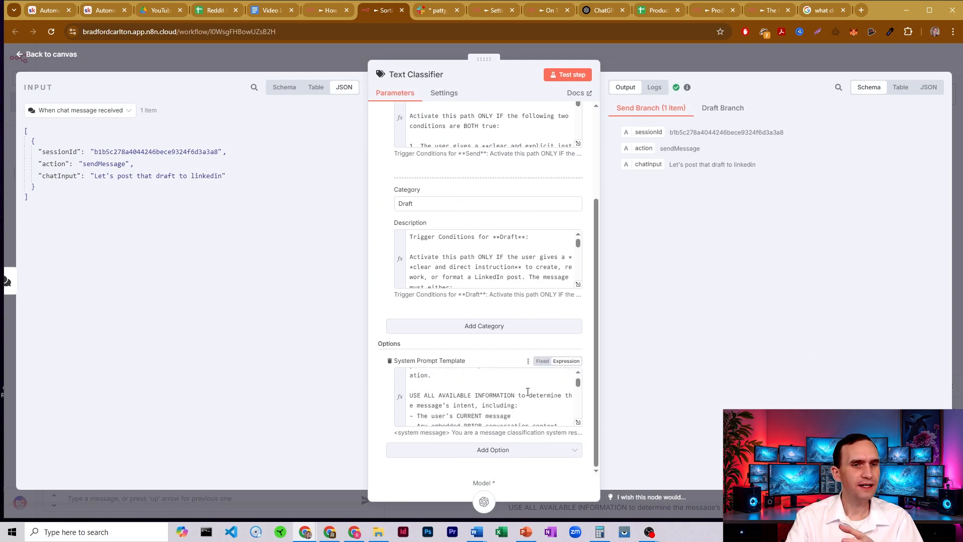
pyautogui.scroll(-6, 528, 392)
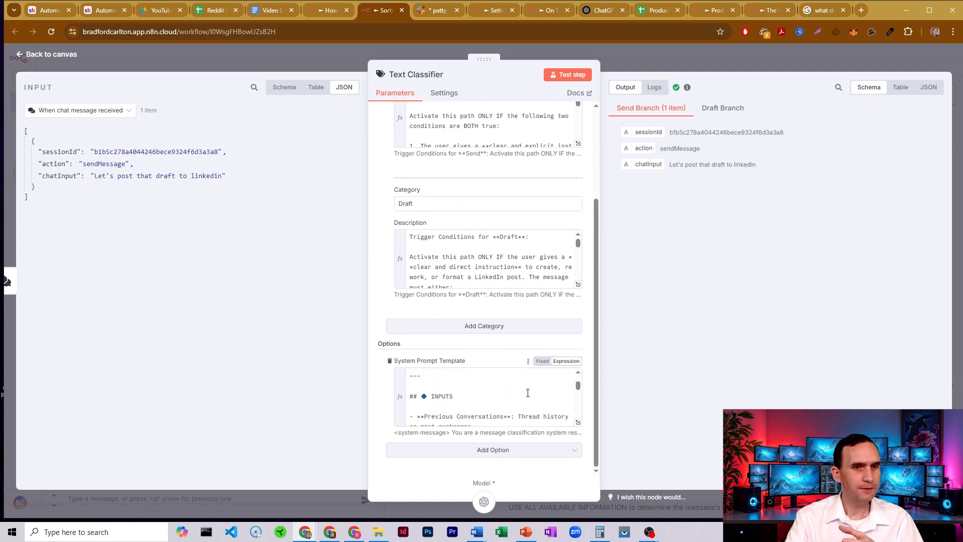
pyautogui.scroll(-6, 528, 393)
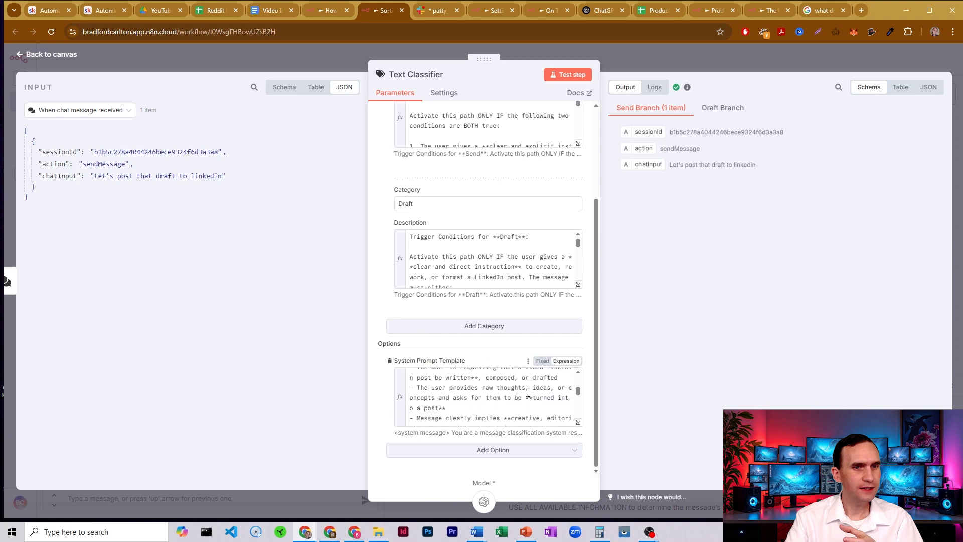
pyautogui.scroll(-2, 531, 395)
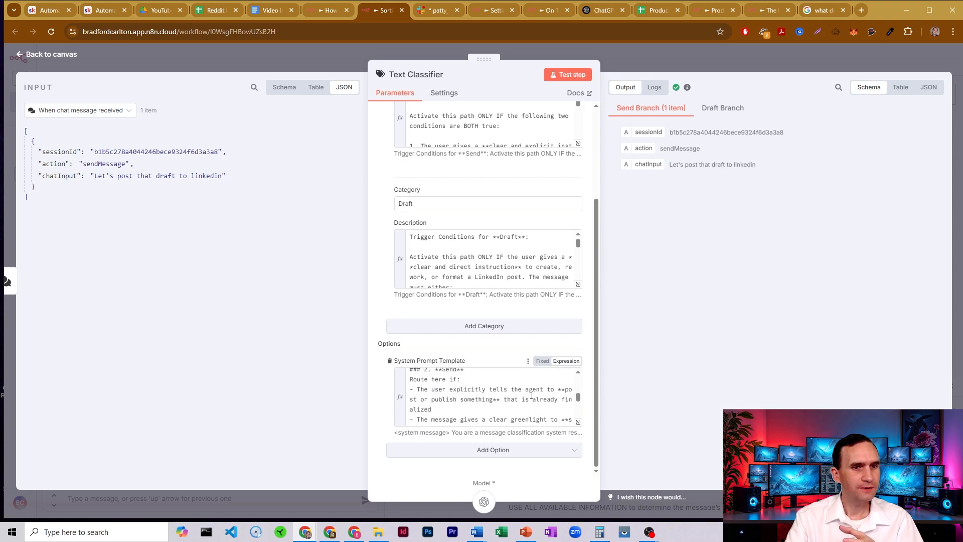
pyautogui.moveTo(461, 390); pyautogui.dragTo(548, 394)
pyautogui.click(548, 395)
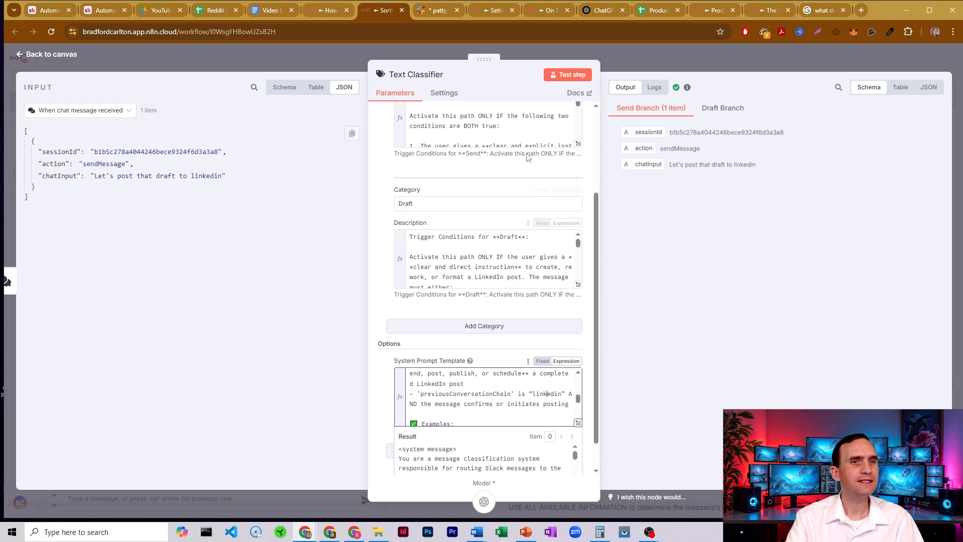
pyautogui.click(651, 56)
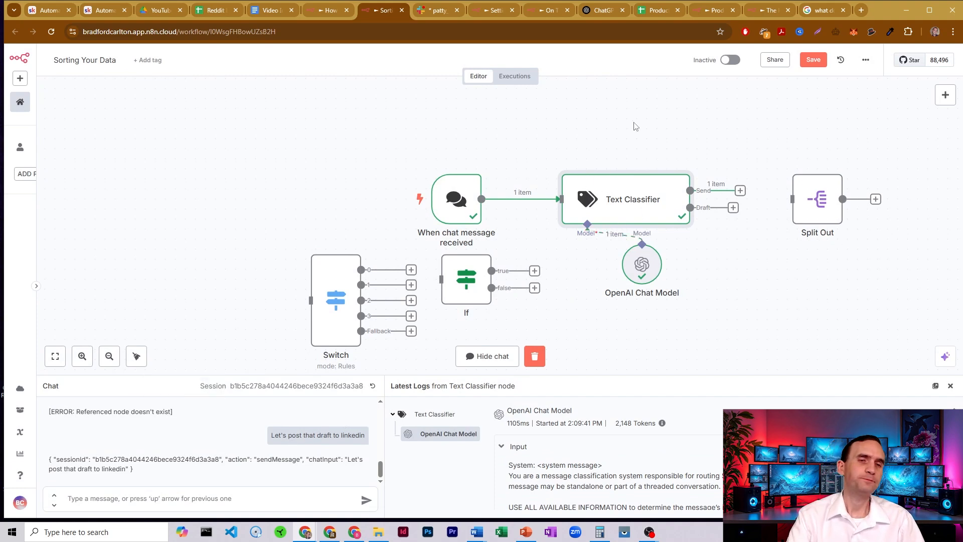
# Review the Text Classifier's Text to Classify expression and its Send and Draft category names.
pyautogui.doubleClick(628, 194)
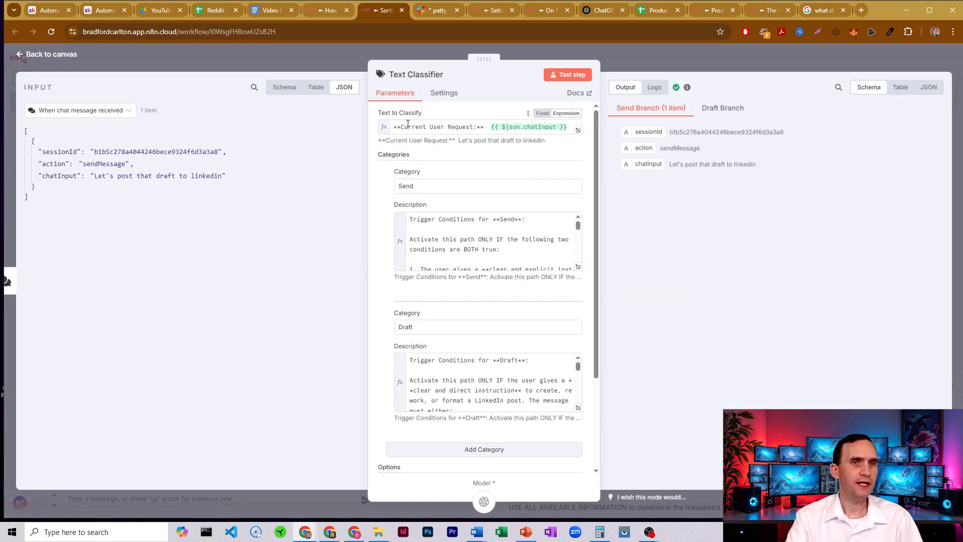
pyautogui.moveTo(407, 126); pyautogui.dragTo(518, 130)
pyautogui.click(473, 125)
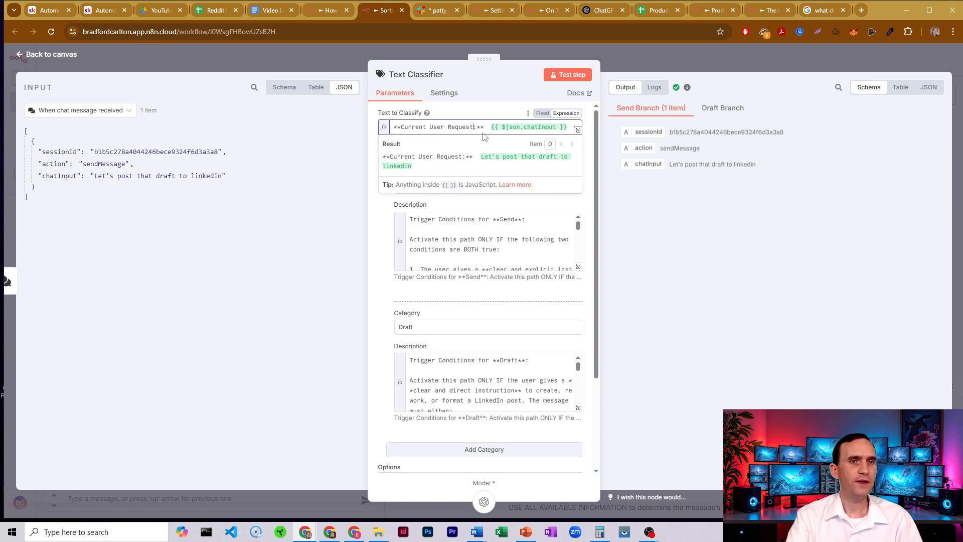
pyautogui.moveTo(491, 127); pyautogui.dragTo(569, 128)
pyautogui.click(569, 128)
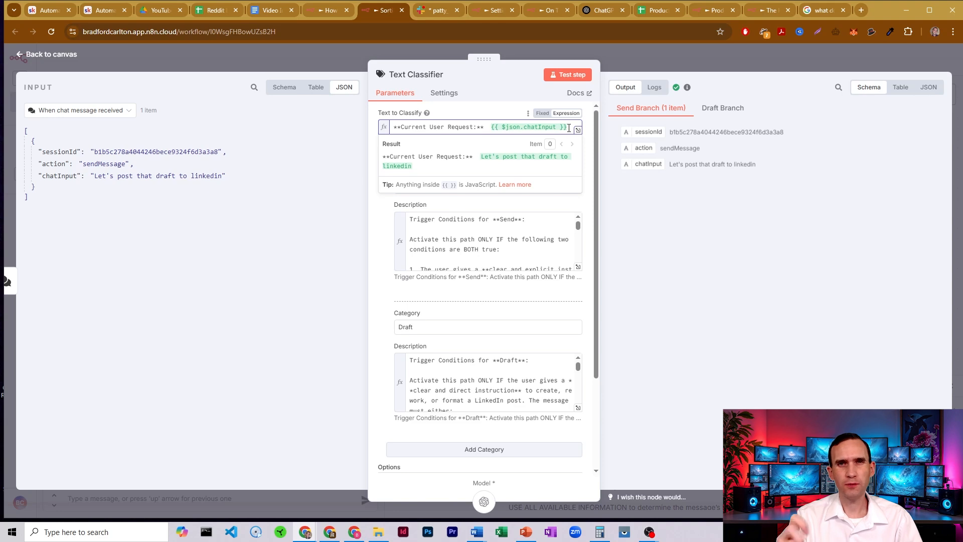
pyautogui.click(496, 106)
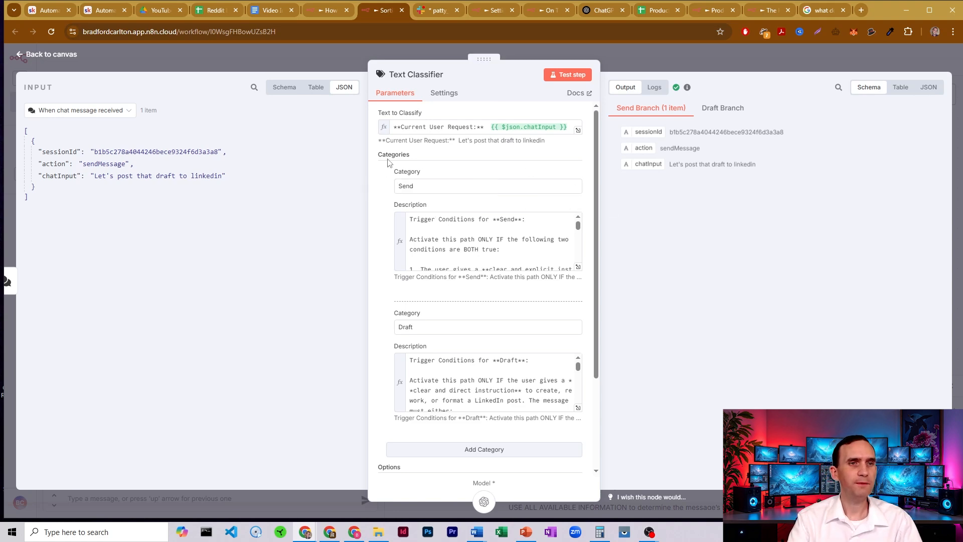
pyautogui.doubleClick(440, 186)
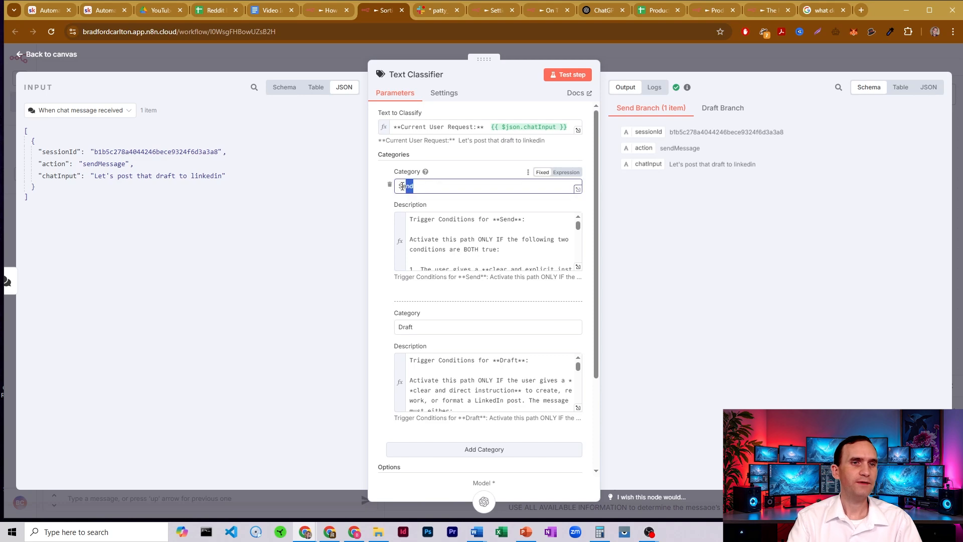
pyautogui.moveTo(404, 329); pyautogui.dragTo(397, 329)
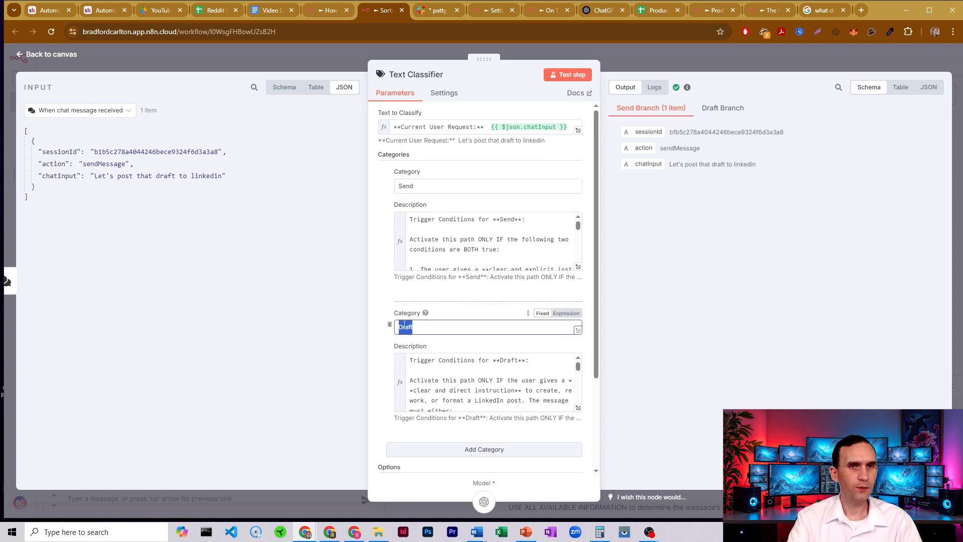
pyautogui.click(640, 58)
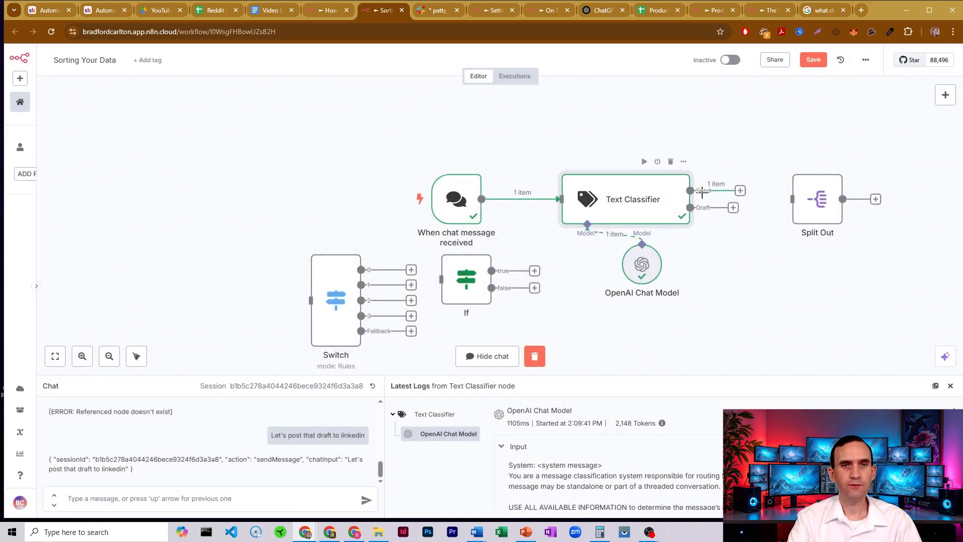
# Read through the trigger conditions in the Send category's description in the Text Classifier.
pyautogui.doubleClick(644, 209)
pyautogui.click(444, 231)
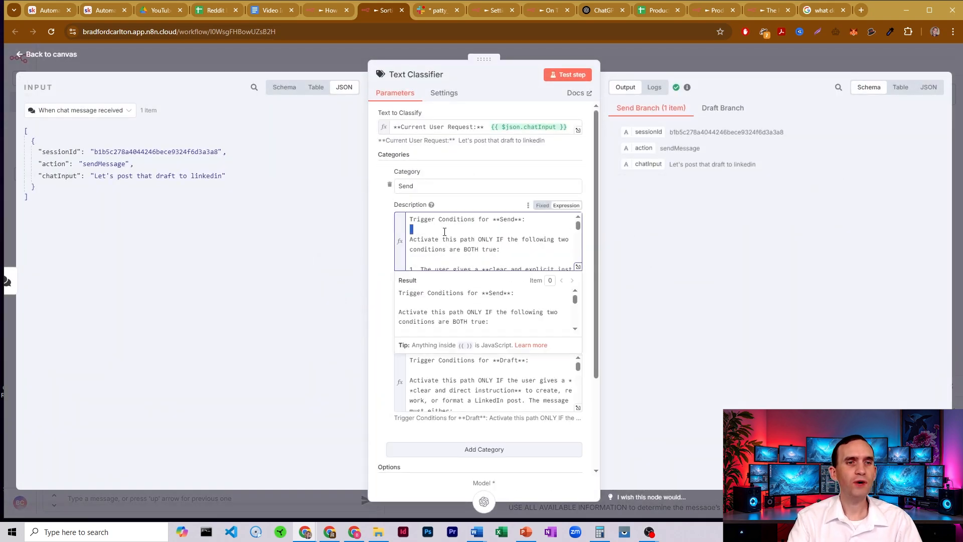
pyautogui.tripleClick(448, 240)
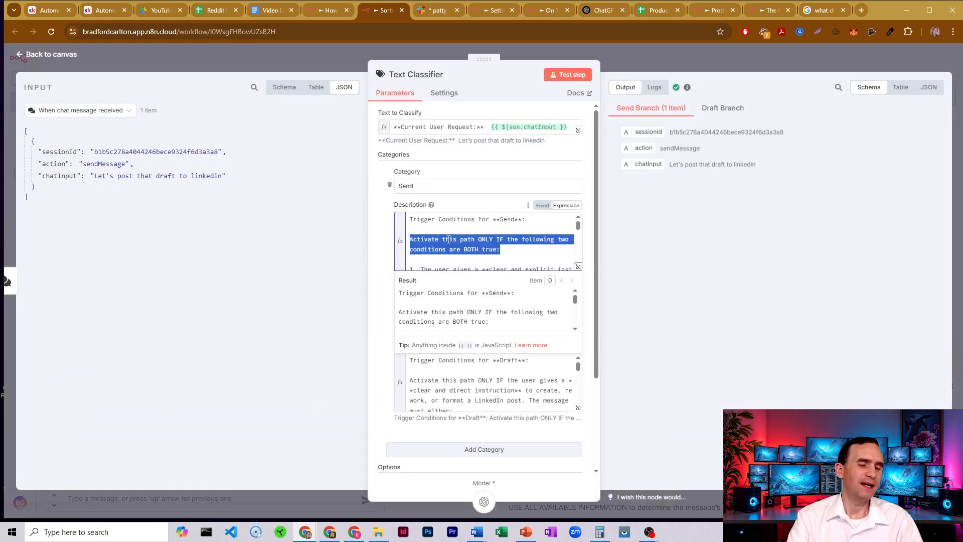
pyautogui.scroll(-10, 449, 240)
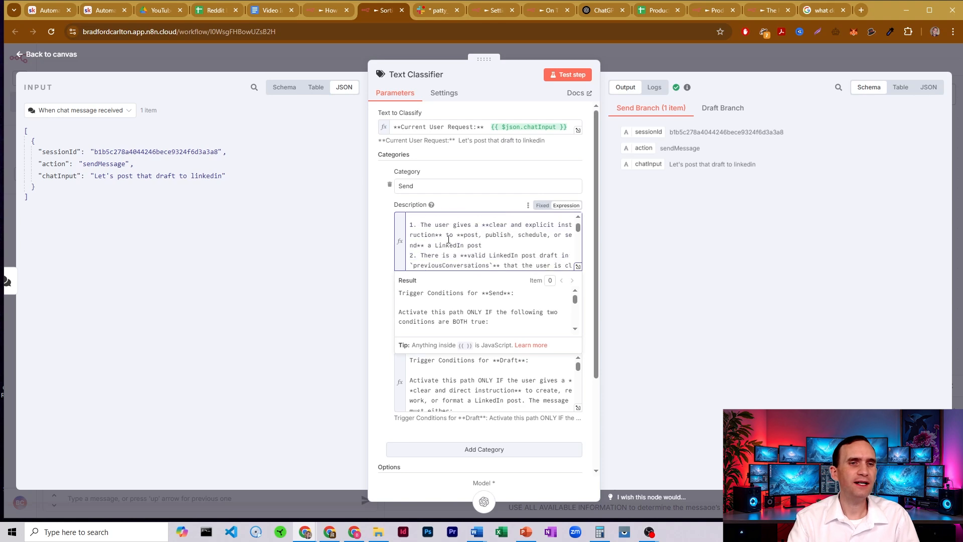
pyautogui.scroll(10, 449, 240)
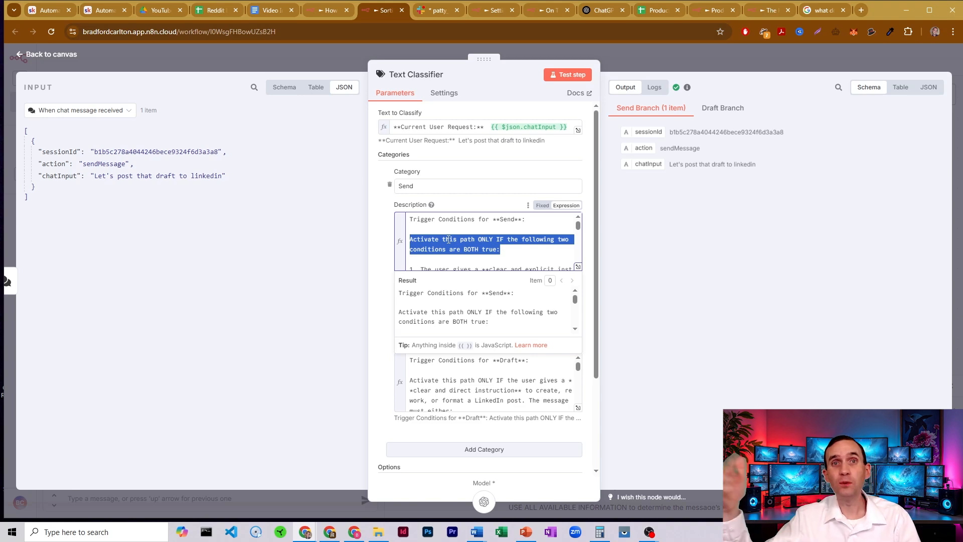
# Save the workflow and replace the Send category's description with "Any time the user says post it to linkedin".
pyautogui.click(482, 238)
pyautogui.hotkey('ctrl', 'a')
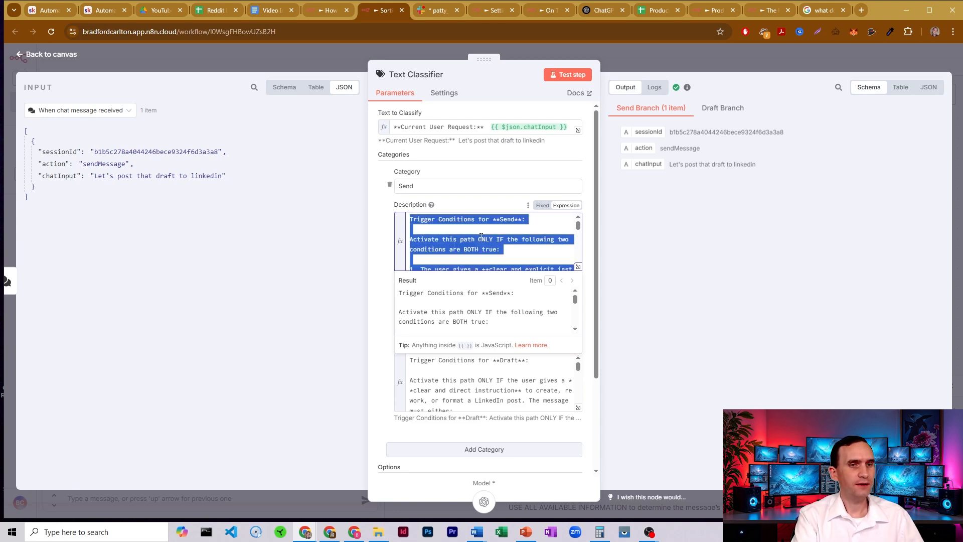
pyautogui.hotkey('ctrl', 's')
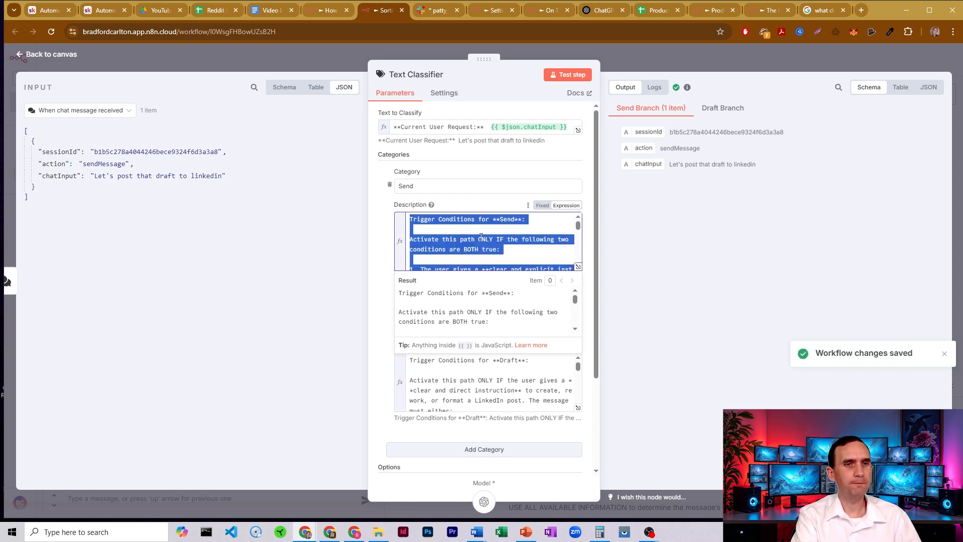
pyautogui.write('Any')
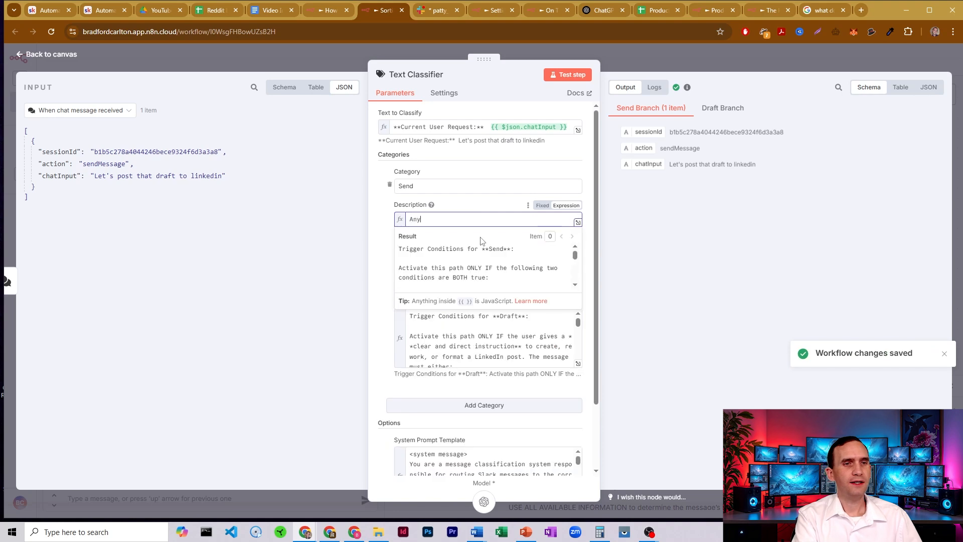
pyautogui.write(' time the use rsa')
pyautogui.press('BackSpace')
pyautogui.press('BackSpace')
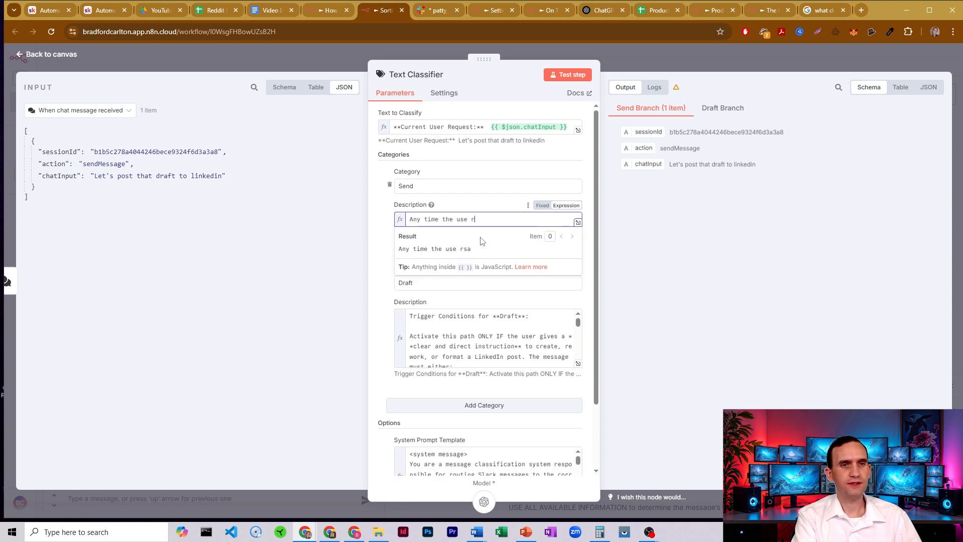
pyautogui.write('says send')
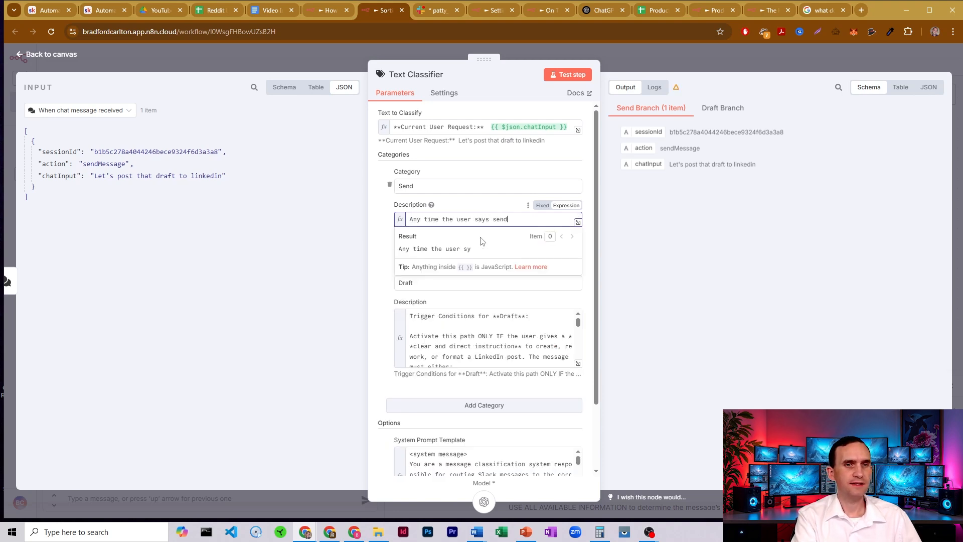
pyautogui.press('BackSpace')
pyautogui.press('BackSpace')
pyautogui.press('BackSpace')
pyautogui.press('BackSpace')
pyautogui.write('post it to linkedi')
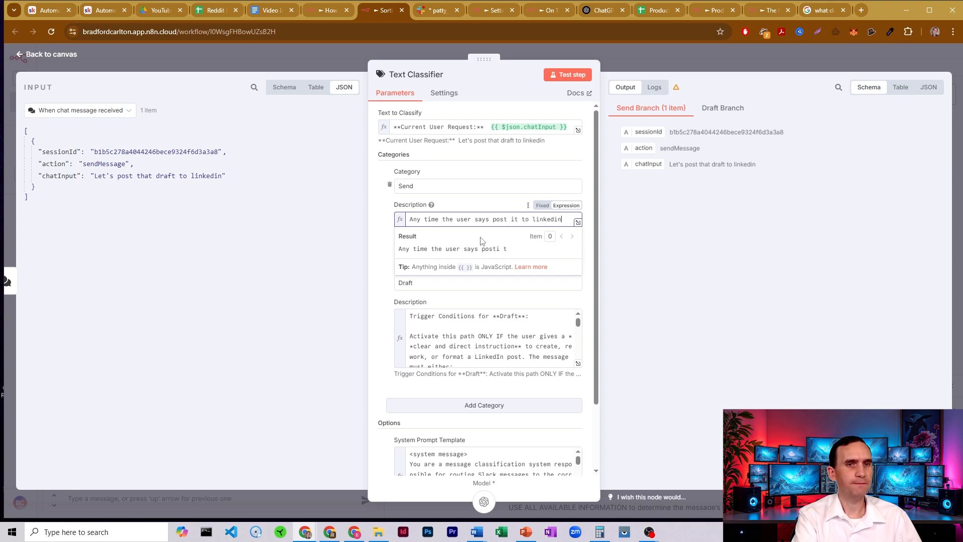
# Replace the Draft category's description with "anytime the user says to draft something for linkedin".
pyautogui.click(484, 340)
pyautogui.hotkey('ctrl', 'a')
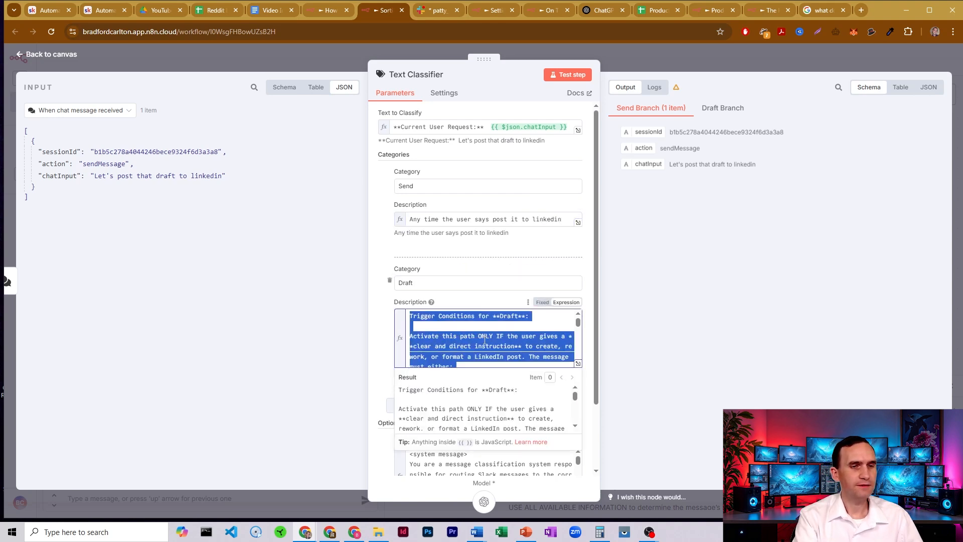
pyautogui.write('anyting t')
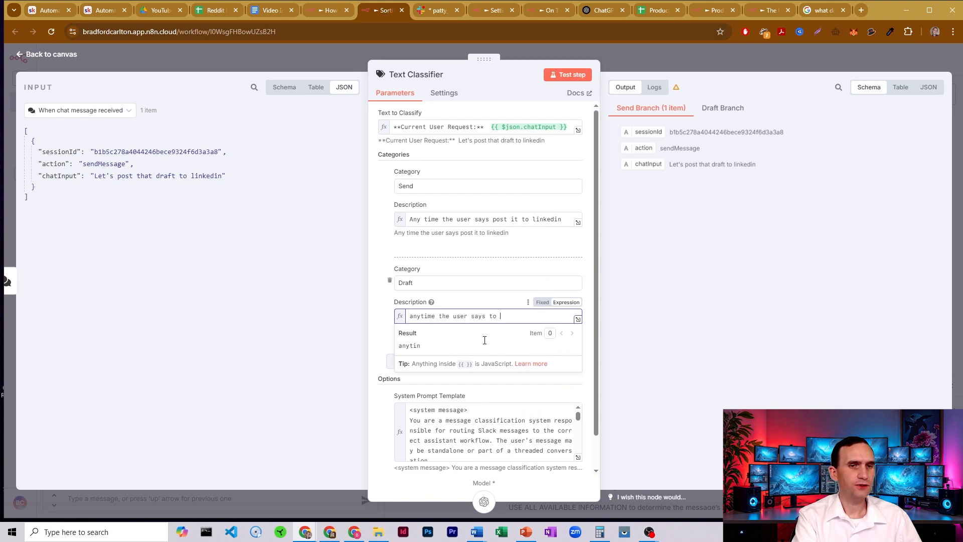
pyautogui.write('for linkedin')
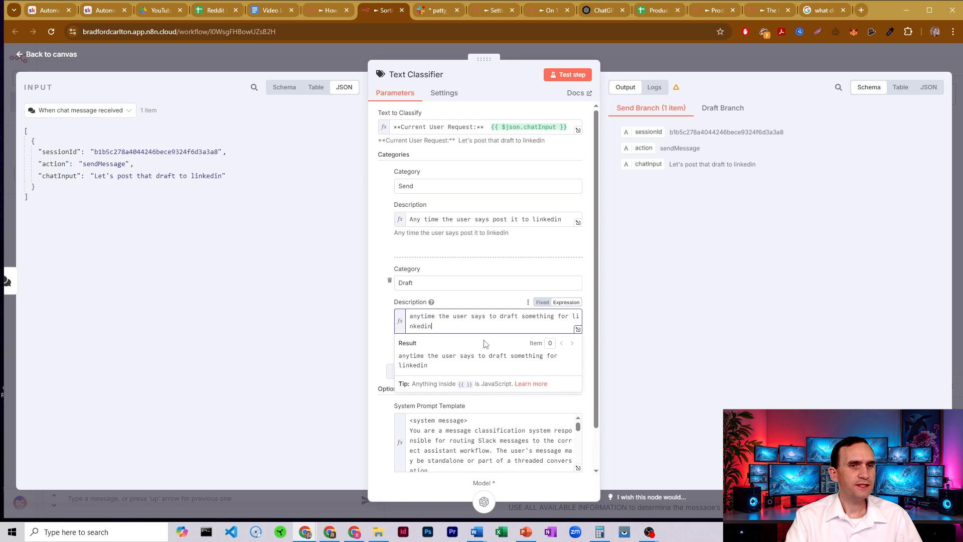
pyautogui.click(467, 260)
# Test the Text Classifier step with the simplified descriptions, review the Send description, and return to the canvas.
pyautogui.click(577, 75)
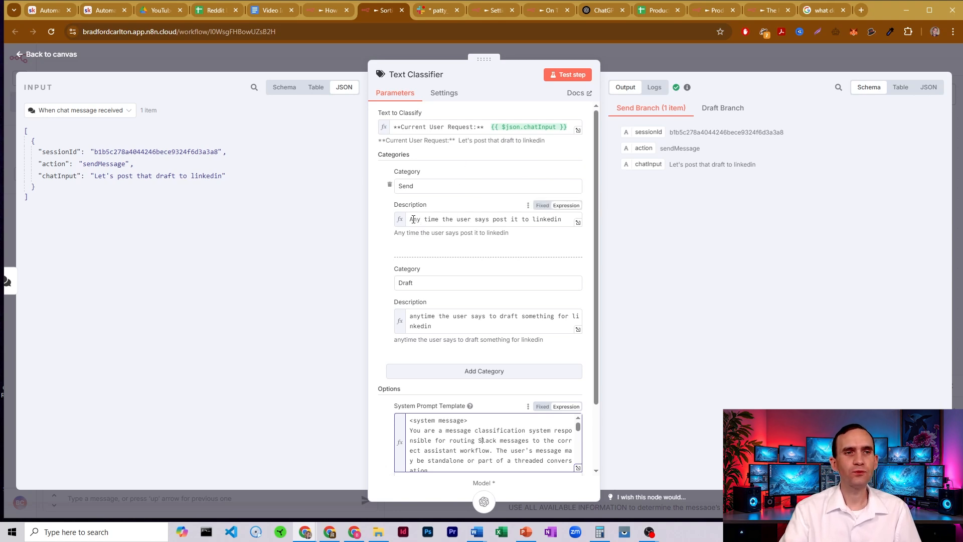
pyautogui.moveTo(410, 219); pyautogui.dragTo(529, 219)
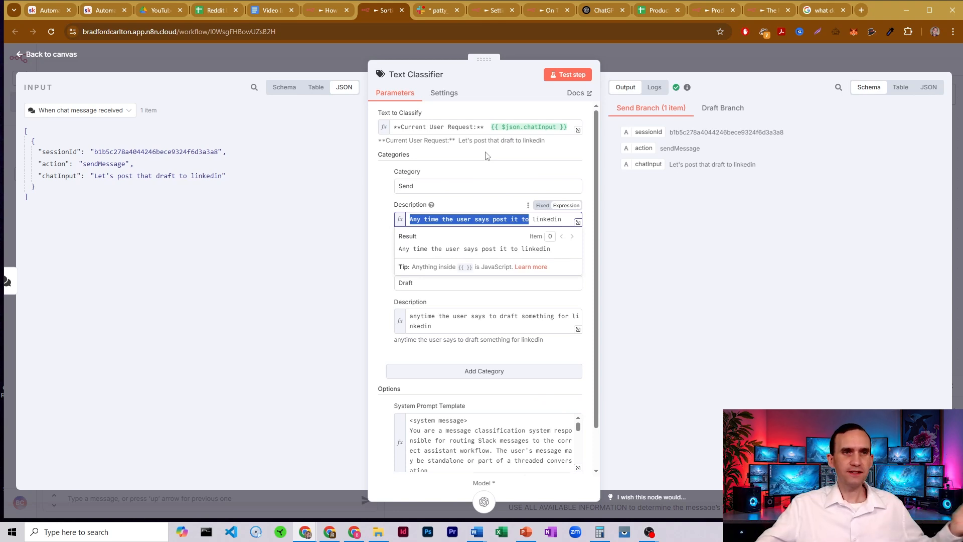
pyautogui.click(643, 53)
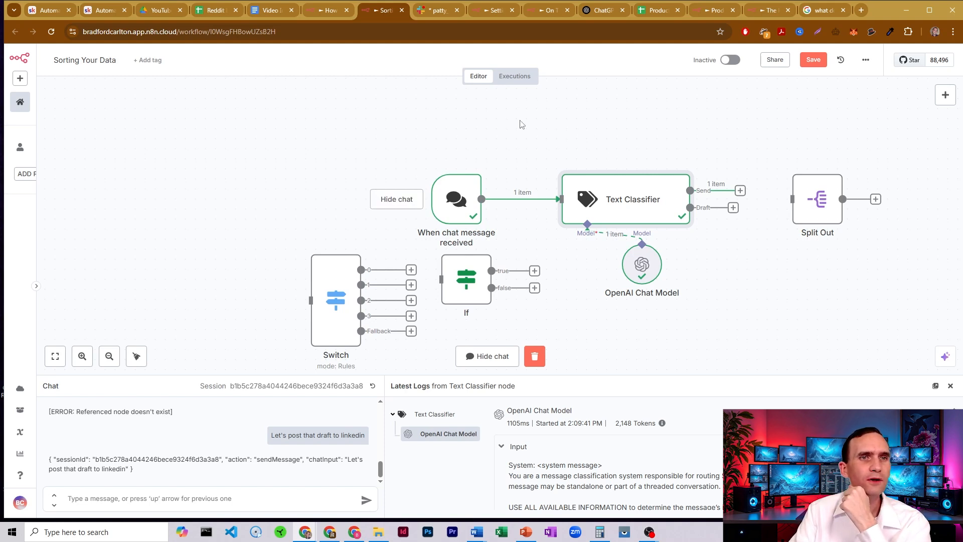
# Look through the other open workflows for an example, and open the n8n workflows Overview in a new browser tab.
pyautogui.click(701, 11)
pyautogui.click(766, 10)
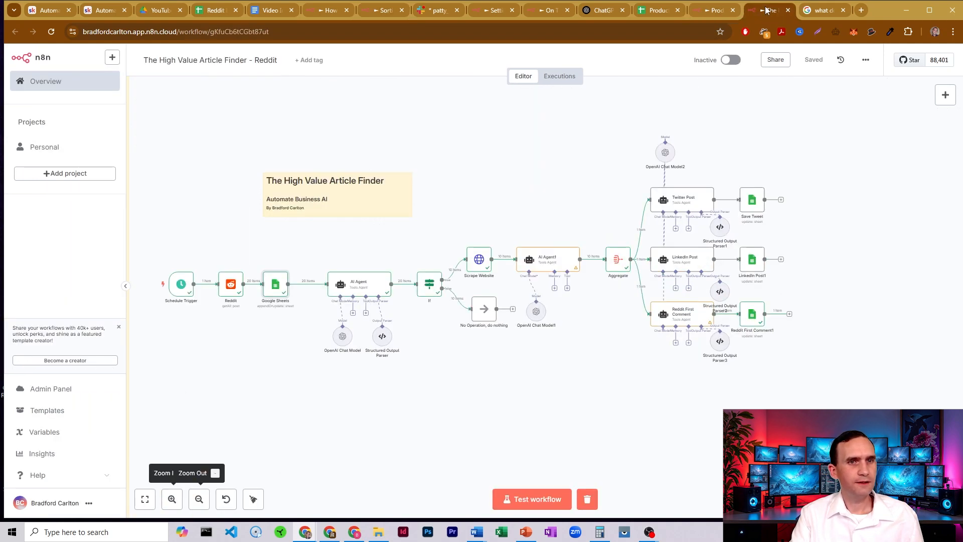
pyautogui.click(489, 11)
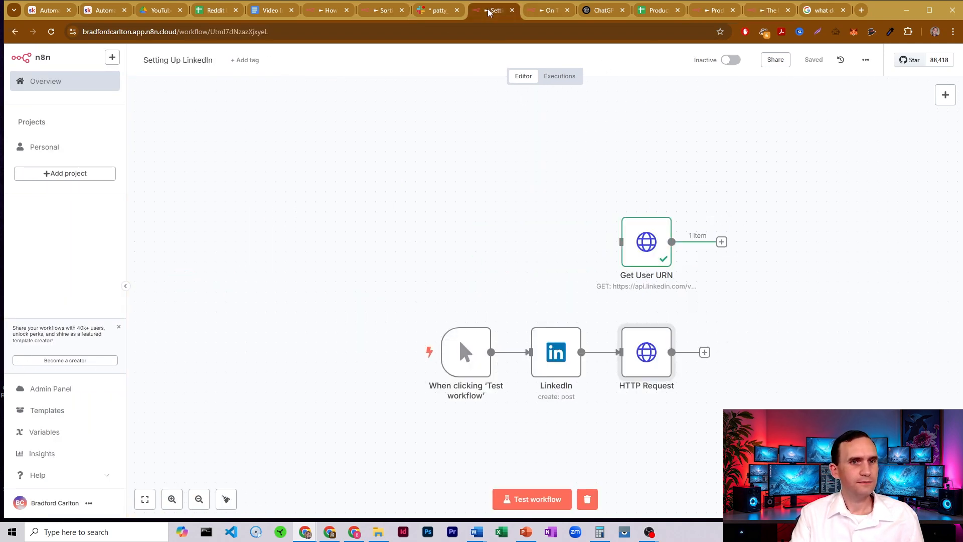
pyautogui.click(384, 10)
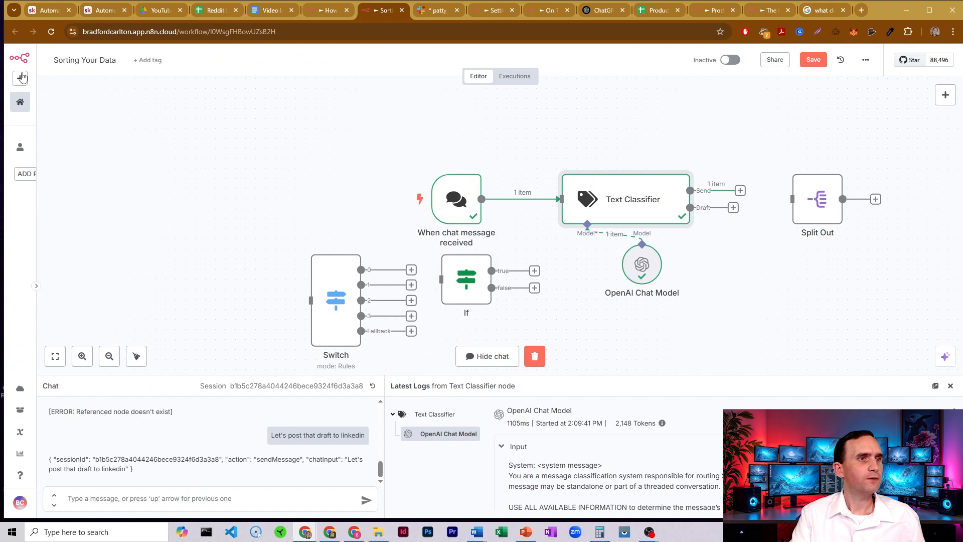
pyautogui.middleClick(20, 102)
pyautogui.click(406, 10)
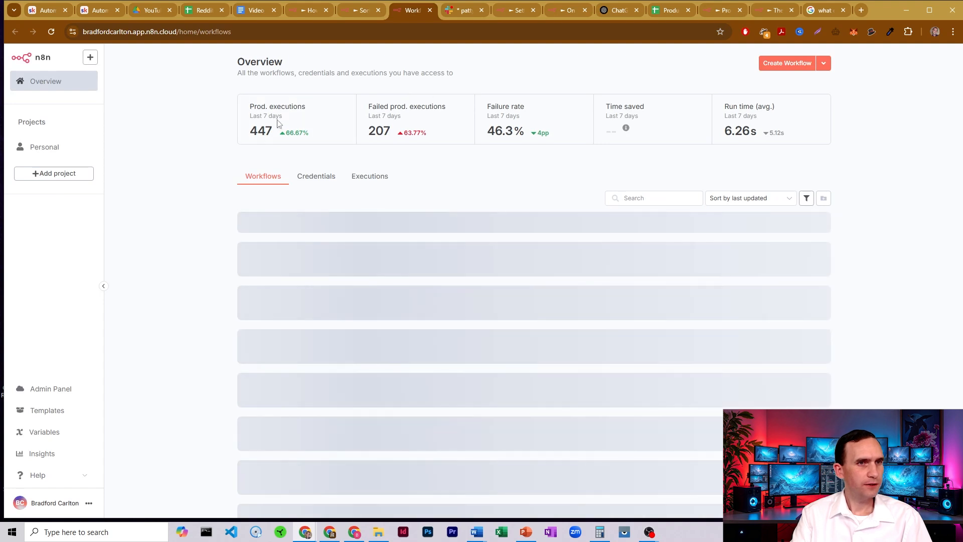
# Open the Rodger Bot workflow from the Overview and examine its start, from the Slack trigger to the first Text Classifier.
pyautogui.scroll(-3, 296, 288)
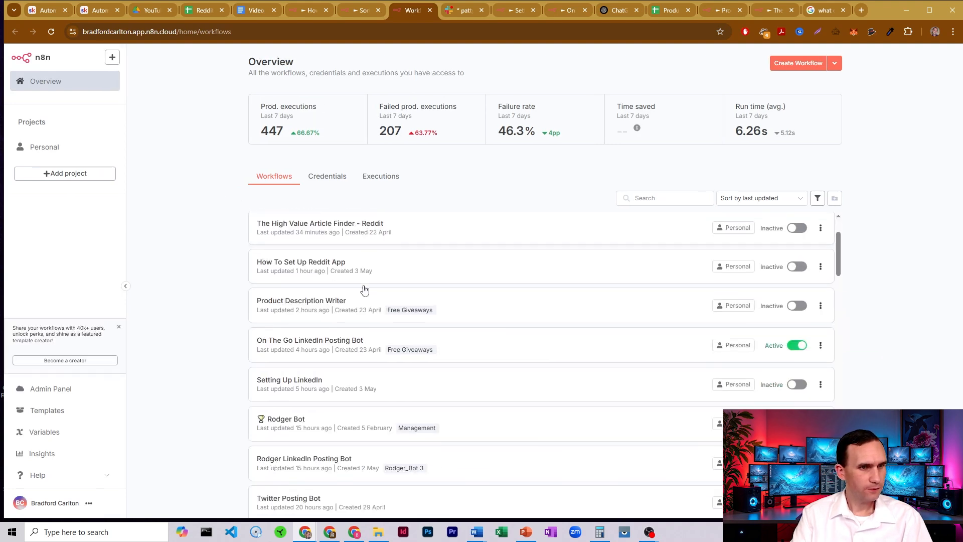
pyautogui.click(293, 353)
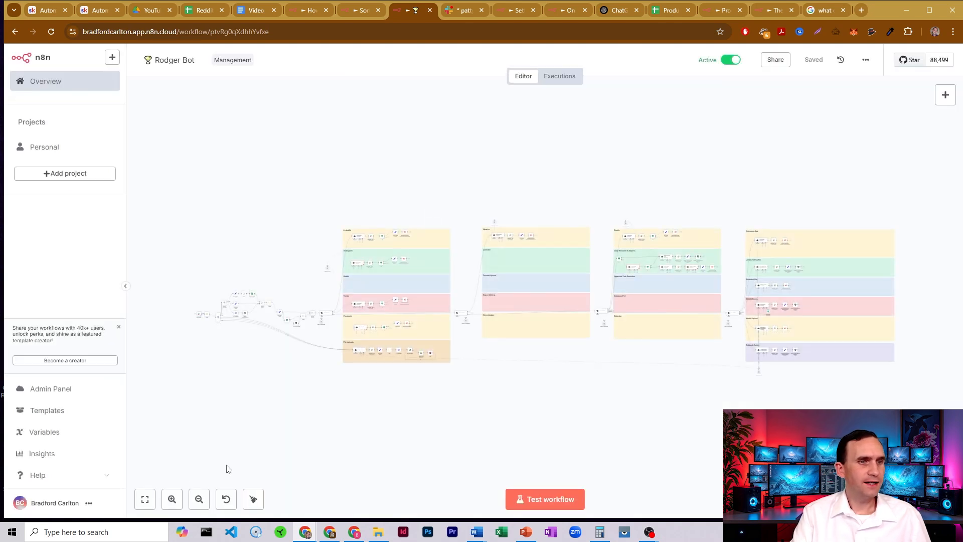
pyautogui.click(172, 499)
pyautogui.click(172, 499)
pyautogui.click(172, 499)
pyautogui.click(172, 499)
pyautogui.click(172, 499)
pyautogui.click(172, 499)
pyautogui.click(172, 499)
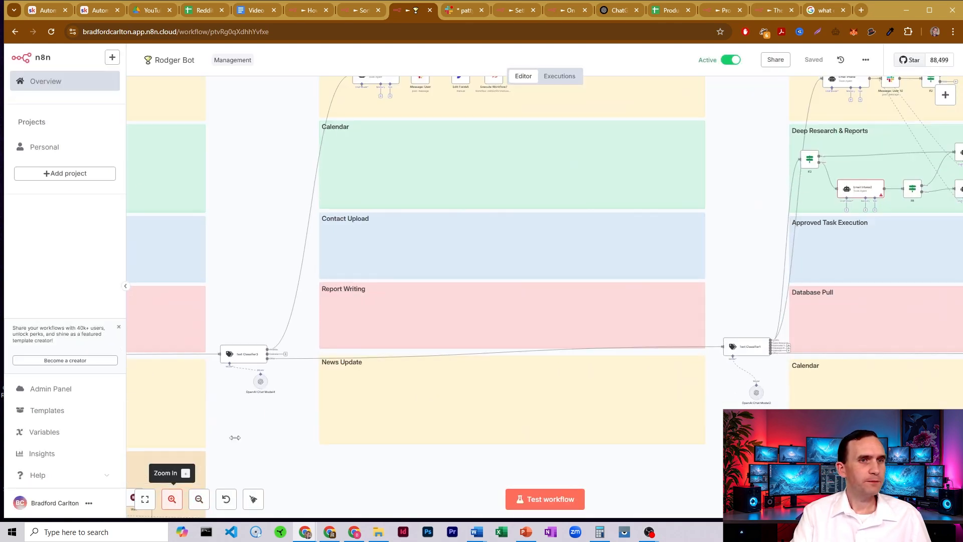
pyautogui.moveTo(264, 219); pyautogui.dragTo(808, 240)
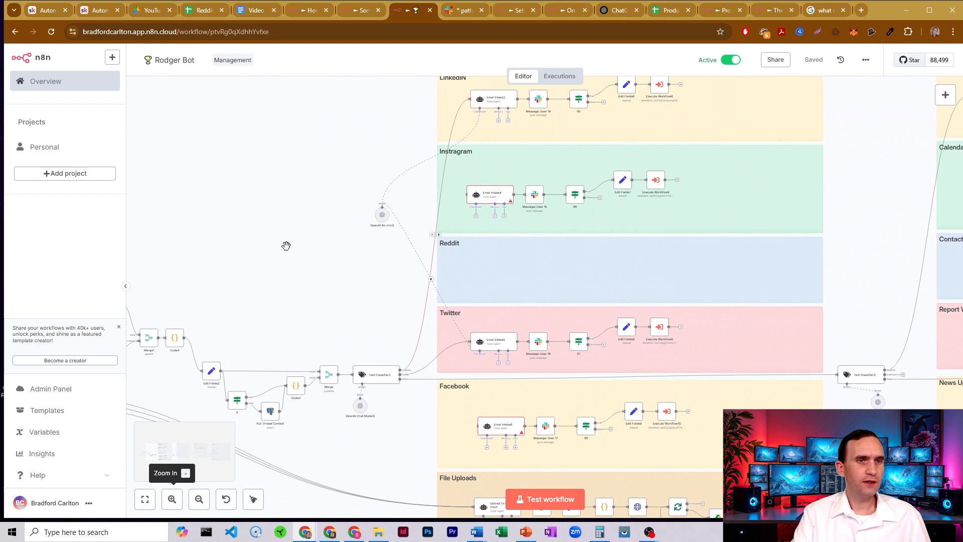
pyautogui.moveTo(285, 246); pyautogui.dragTo(466, 193)
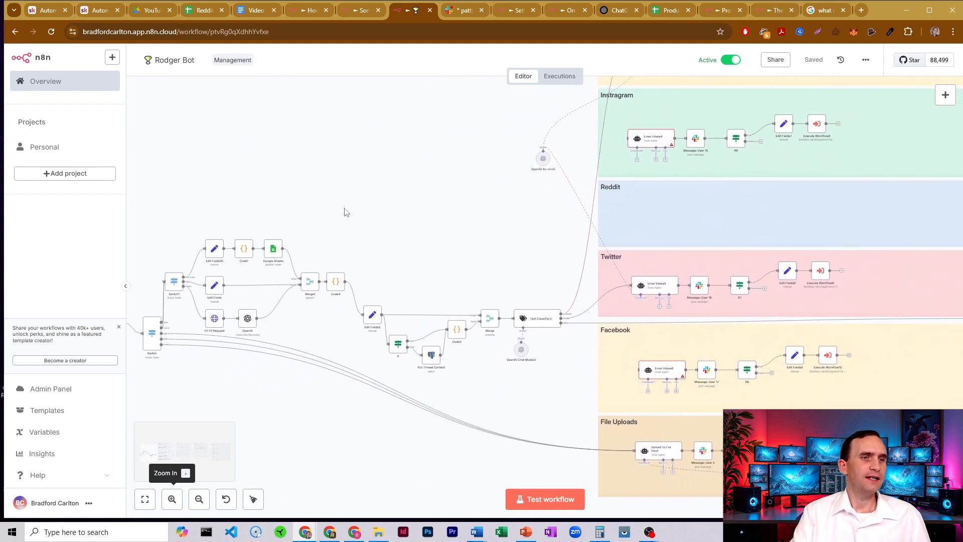
pyautogui.moveTo(339, 180); pyautogui.dragTo(450, 173)
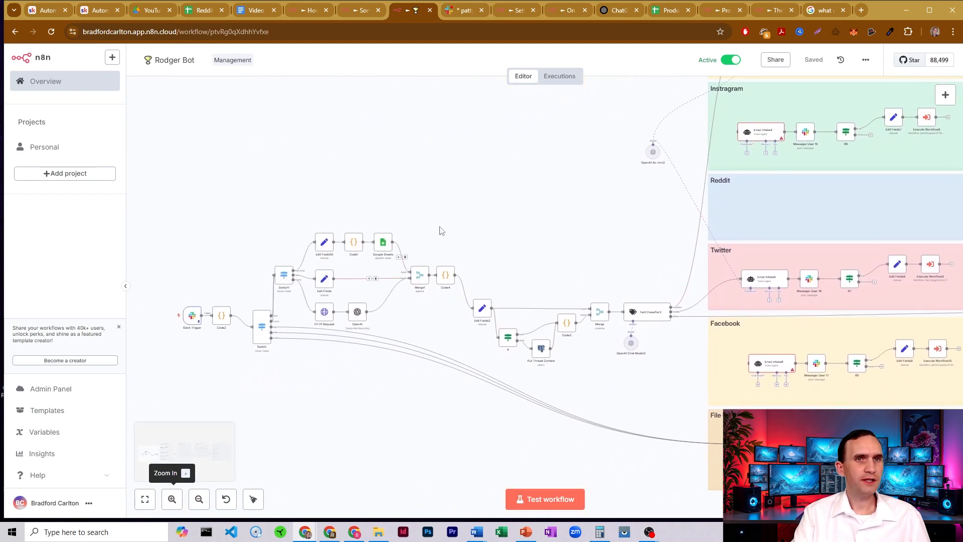
# Compare the section leading up to the Text Classifier in the On The Go LinkedIn Posting Bot workflow with the same section in Rodger Bot.
pyautogui.click(566, 10)
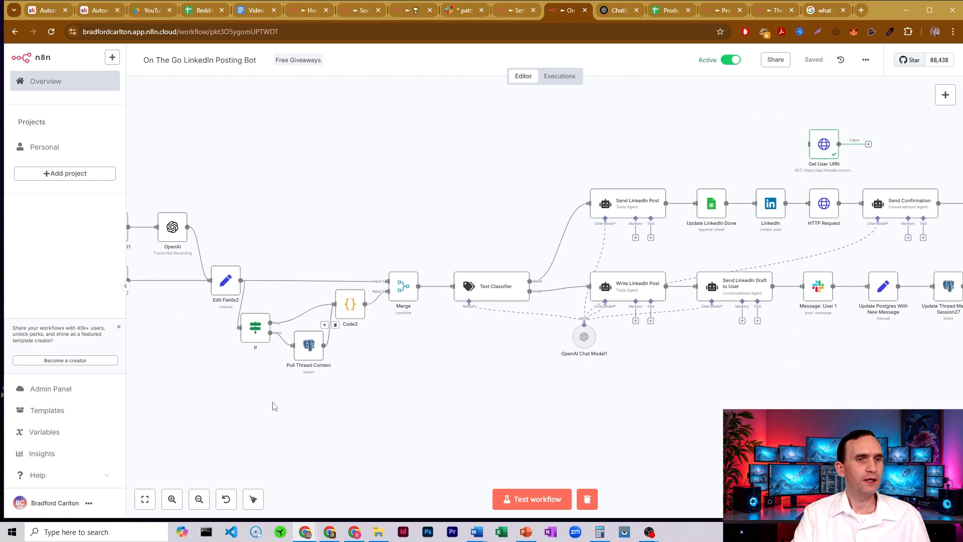
pyautogui.click(199, 499)
pyautogui.click(199, 499)
pyautogui.moveTo(219, 227); pyautogui.dragTo(551, 363)
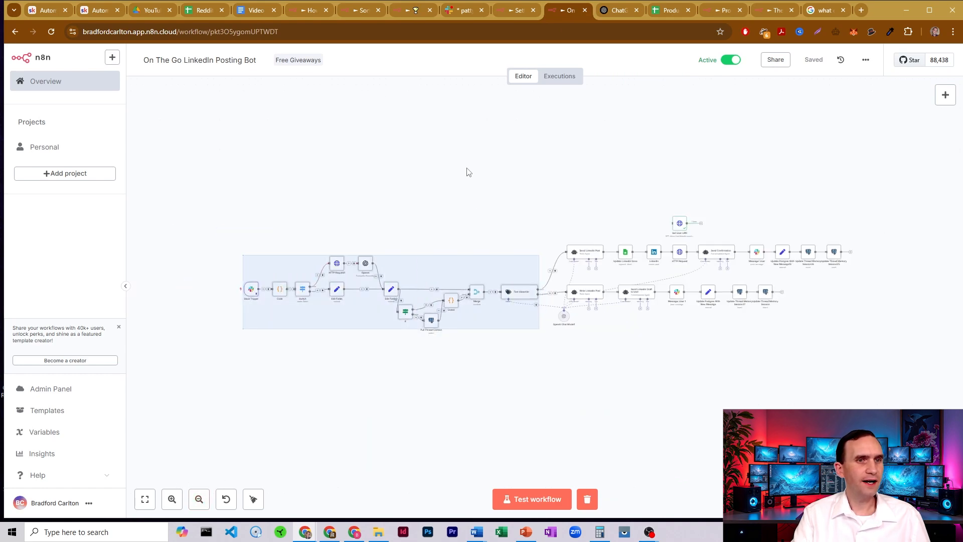
pyautogui.click(412, 10)
pyautogui.moveTo(145, 224); pyautogui.dragTo(611, 404)
pyautogui.click(563, 206)
pyautogui.moveTo(563, 204); pyautogui.dragTo(392, 220)
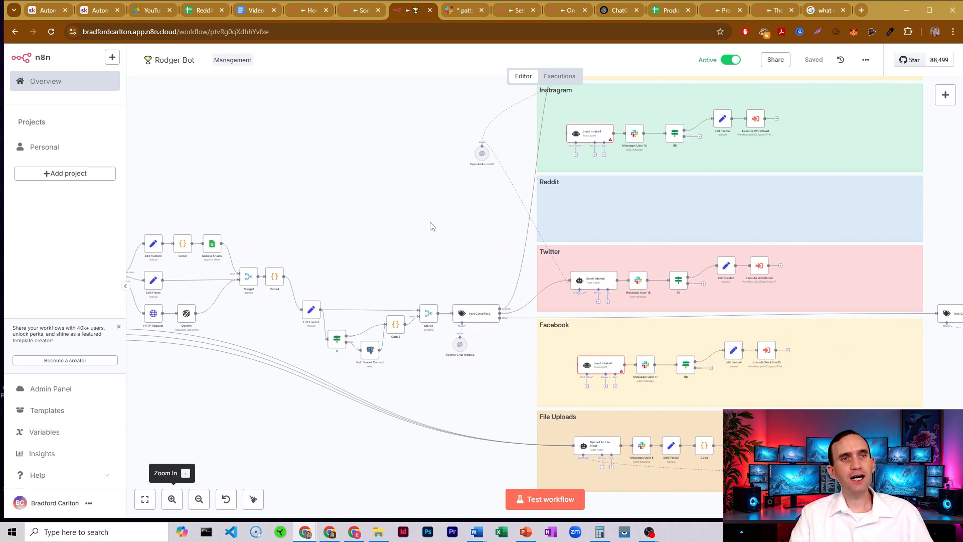
# In the Sorting Your Data workflow, add the Text Classifier's When No Clear Match option and set it to Output on Extra, 'Other' Branch.
pyautogui.click(354, 13)
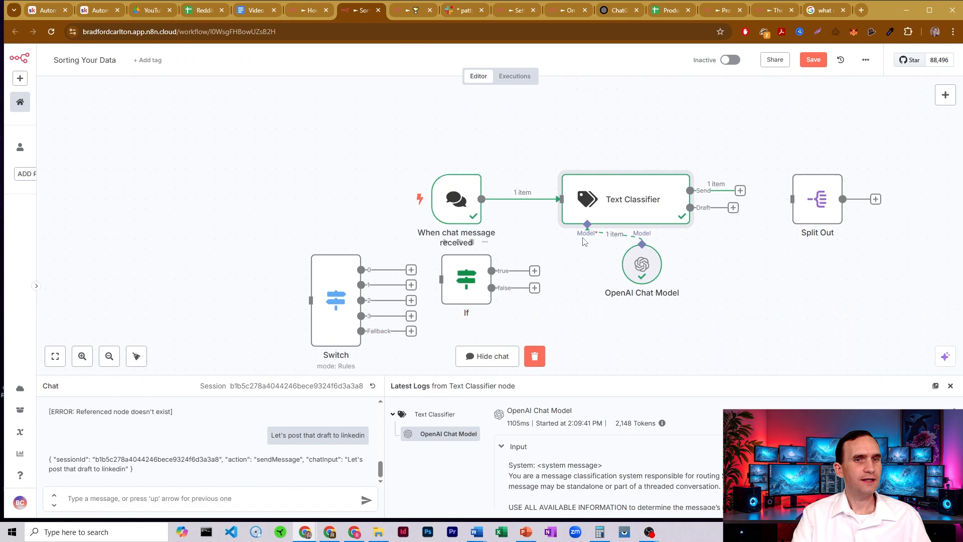
pyautogui.doubleClick(627, 200)
pyautogui.scroll(-1, 474, 321)
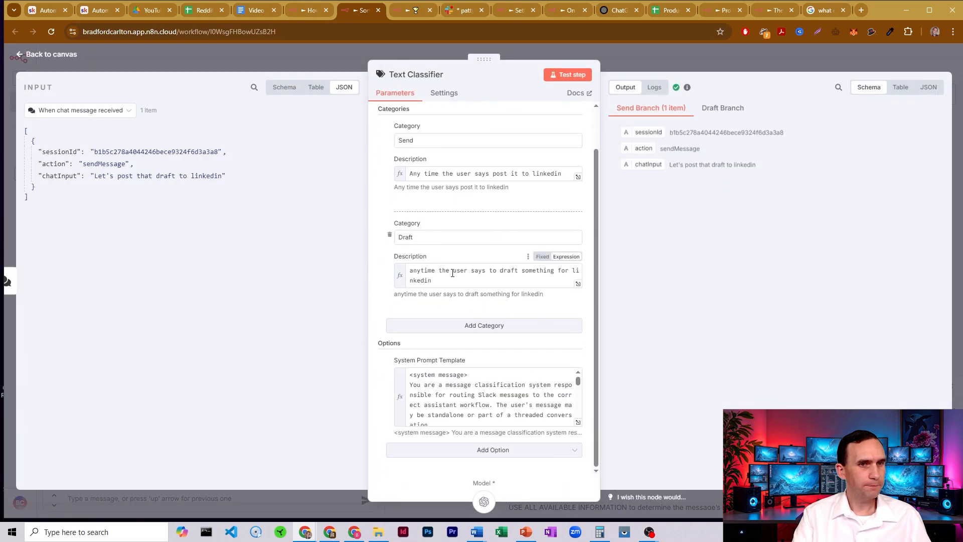
pyautogui.click(492, 450)
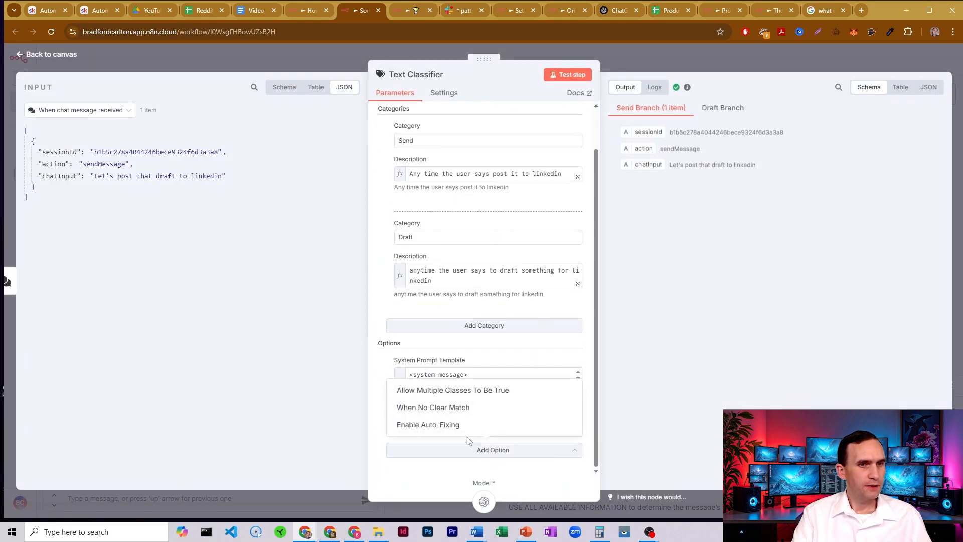
pyautogui.click(442, 407)
pyautogui.click(444, 376)
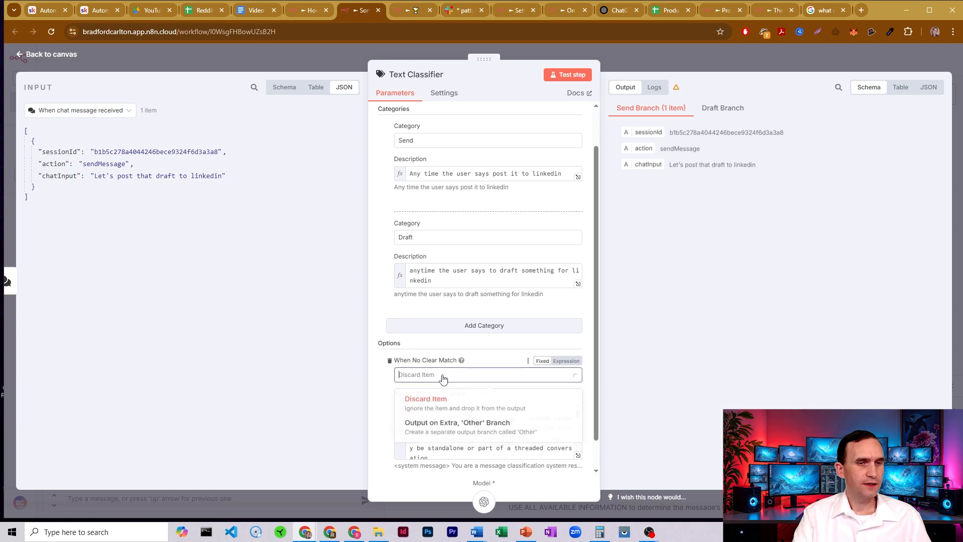
pyautogui.click(446, 432)
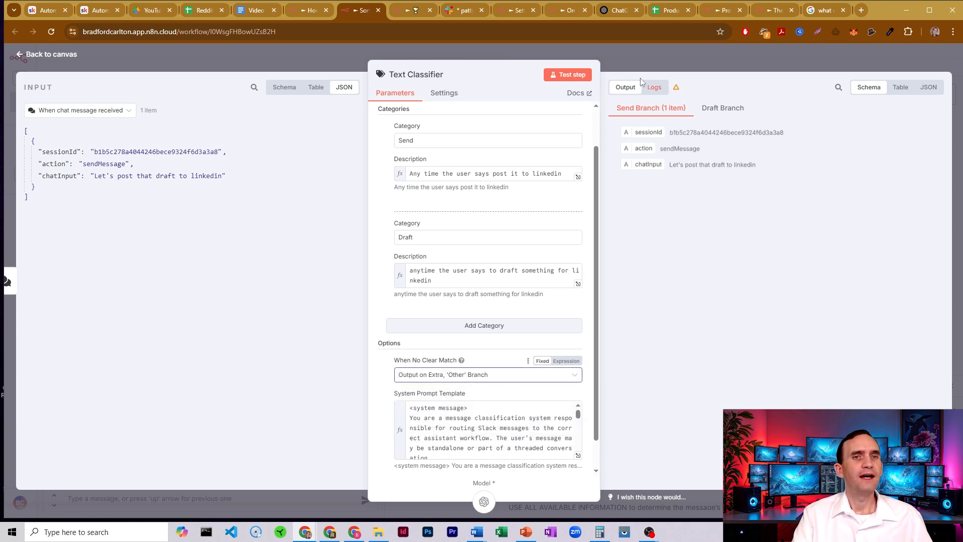
pyautogui.click(622, 59)
# Follow the chain of Text Classifiers through the Rodger Bot workflow, from the social media branches to the Fallback Option.
pyautogui.click(408, 10)
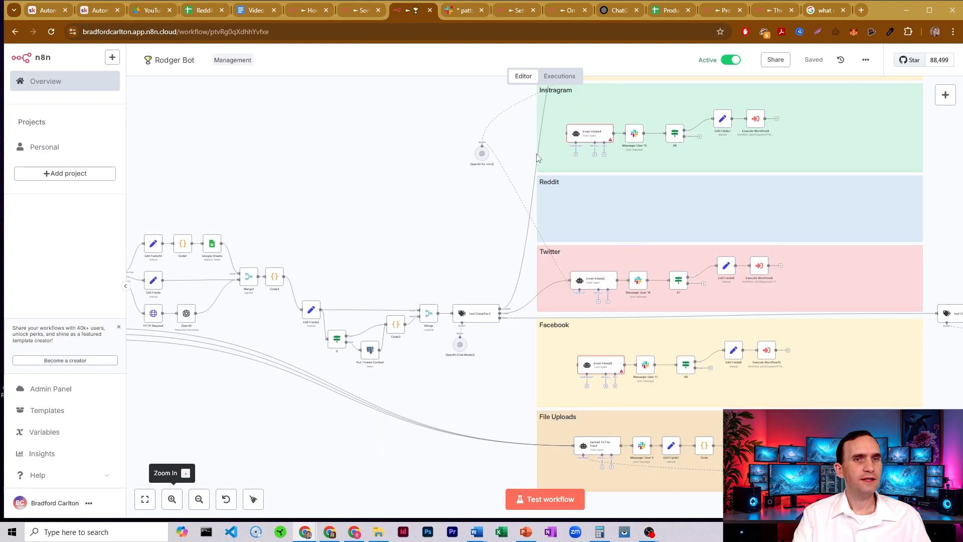
pyautogui.moveTo(485, 211); pyautogui.dragTo(226, 194)
pyautogui.moveTo(716, 170); pyautogui.dragTo(510, 185)
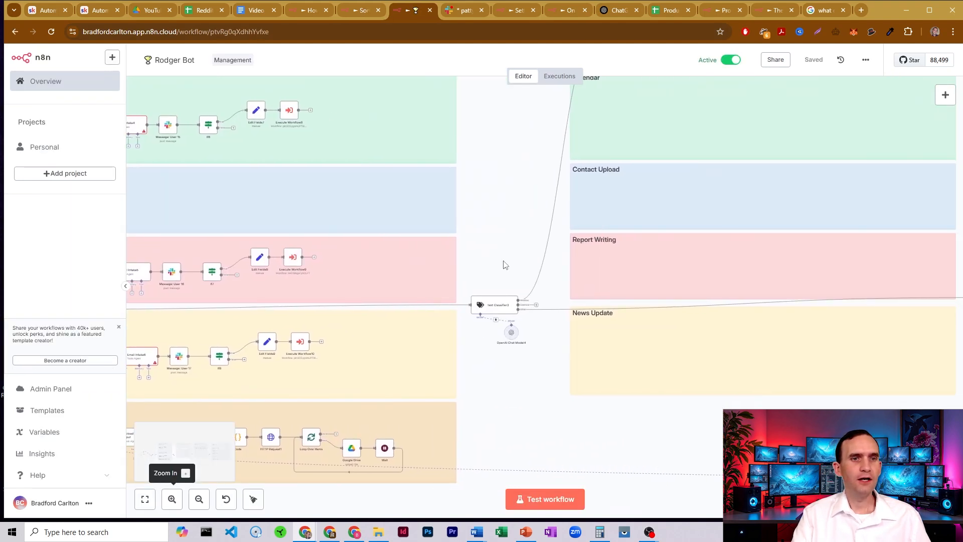
pyautogui.moveTo(522, 133); pyautogui.dragTo(225, 175)
pyautogui.moveTo(680, 195); pyautogui.dragTo(135, 198)
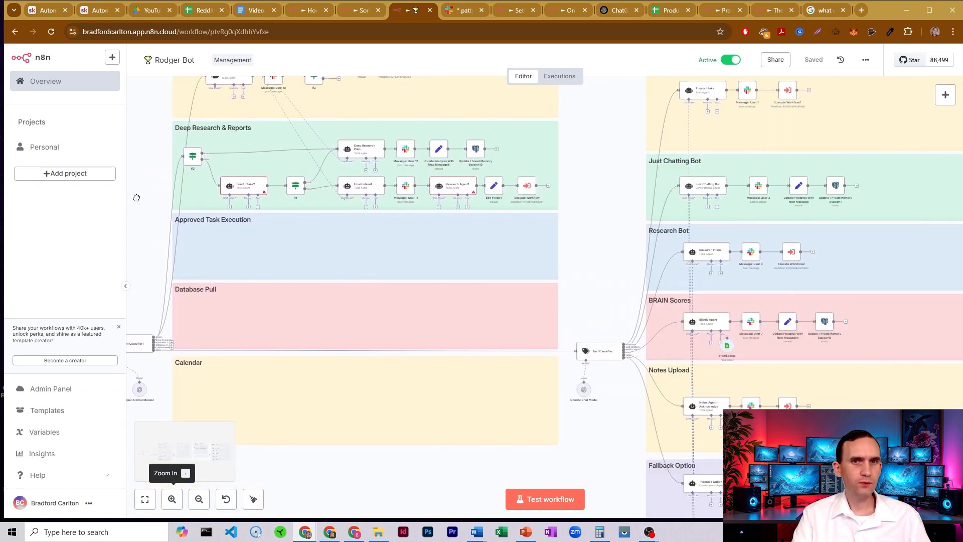
pyautogui.moveTo(647, 183); pyautogui.dragTo(633, 181)
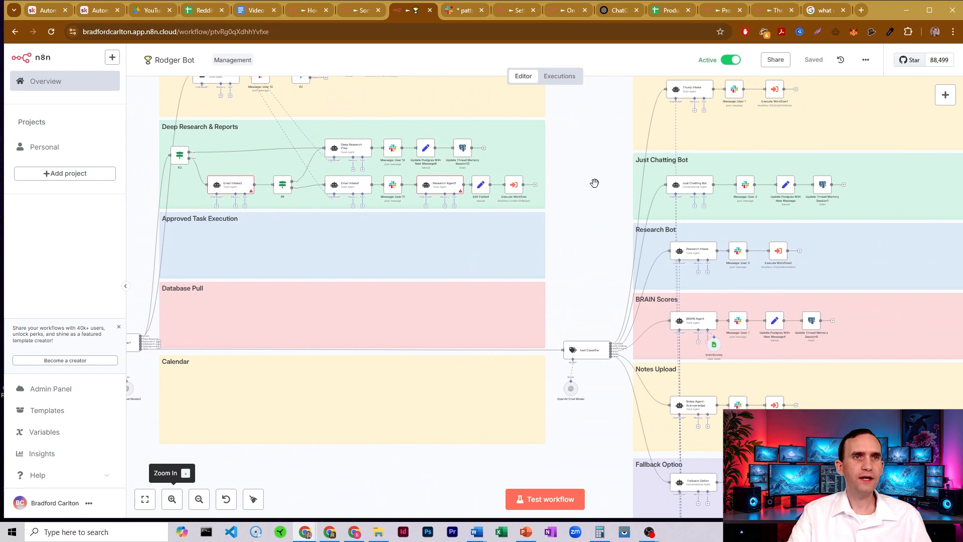
# In Sorting Your Data, delete the connection between the chat trigger and the Text Classifier, and move the trigger above the Switch and If nodes.
pyautogui.click(362, 4)
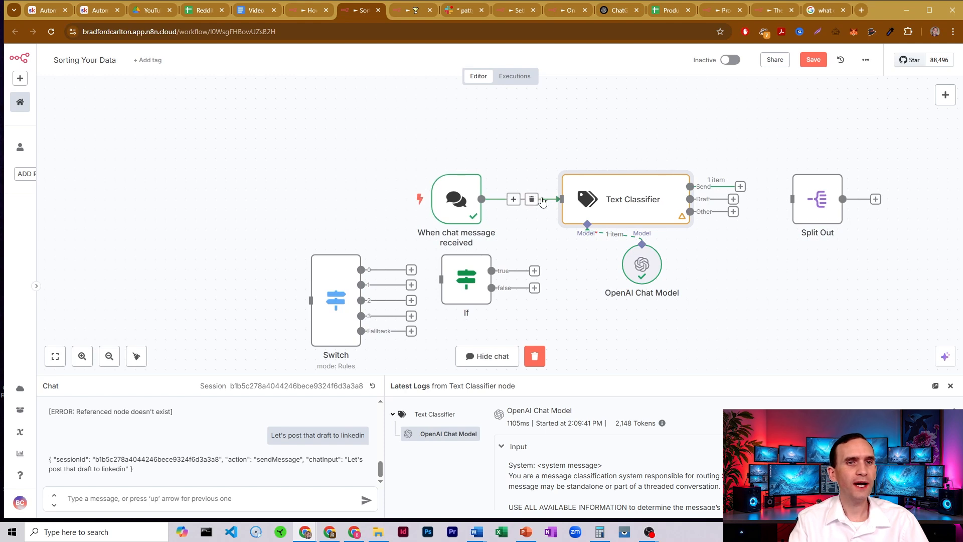
pyautogui.click(531, 200)
pyautogui.moveTo(464, 187); pyautogui.dragTo(425, 117)
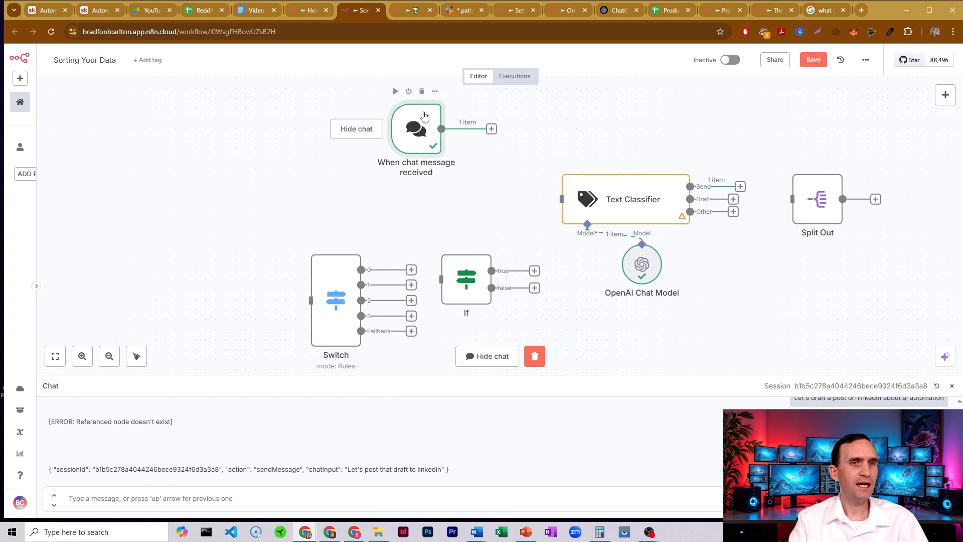
# Move the Text Classifier together with its OpenAI Chat Model down into line beside the If node.
pyautogui.moveTo(544, 156); pyautogui.dragTo(735, 311)
pyautogui.moveTo(628, 198); pyautogui.dragTo(638, 278)
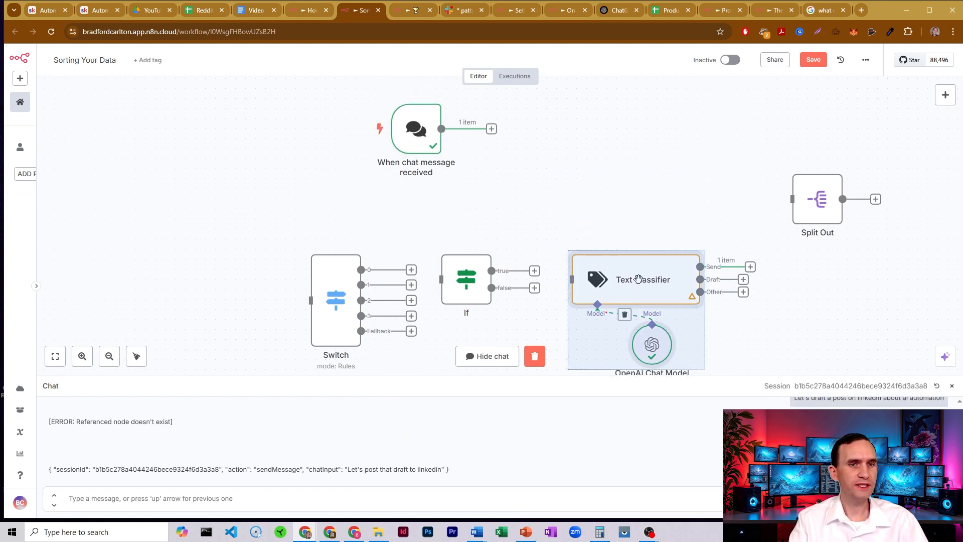
pyautogui.click(611, 187)
pyautogui.scroll(-3, 608, 187)
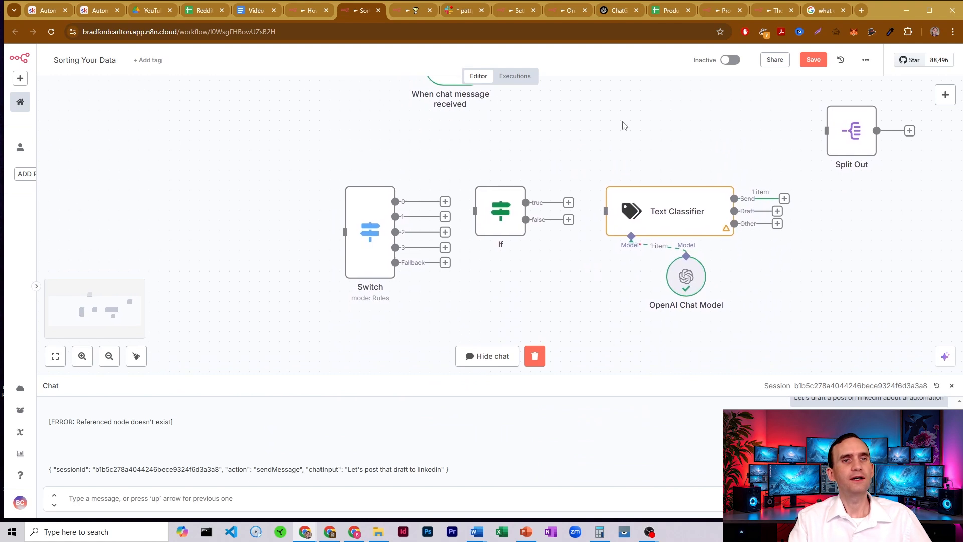